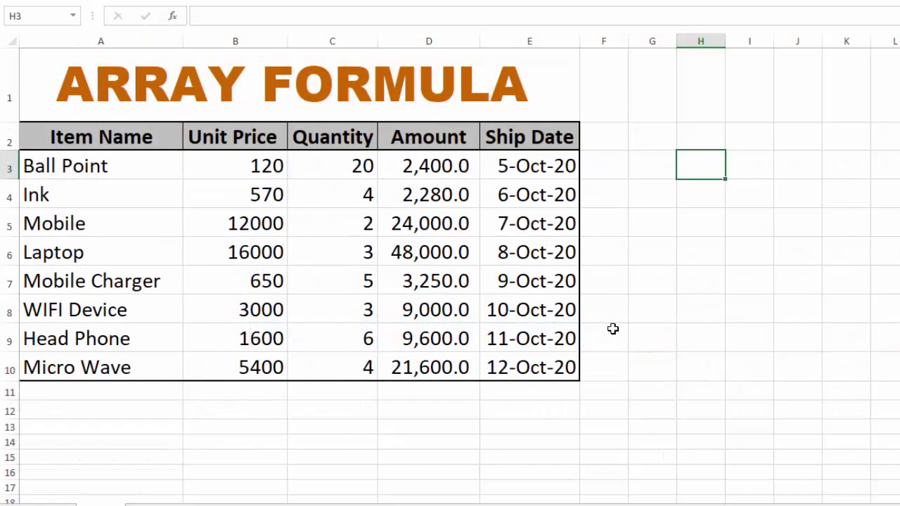
# Copy the header row A2:E2 into row 11, directly below the item table
pyautogui.click(646, 364)
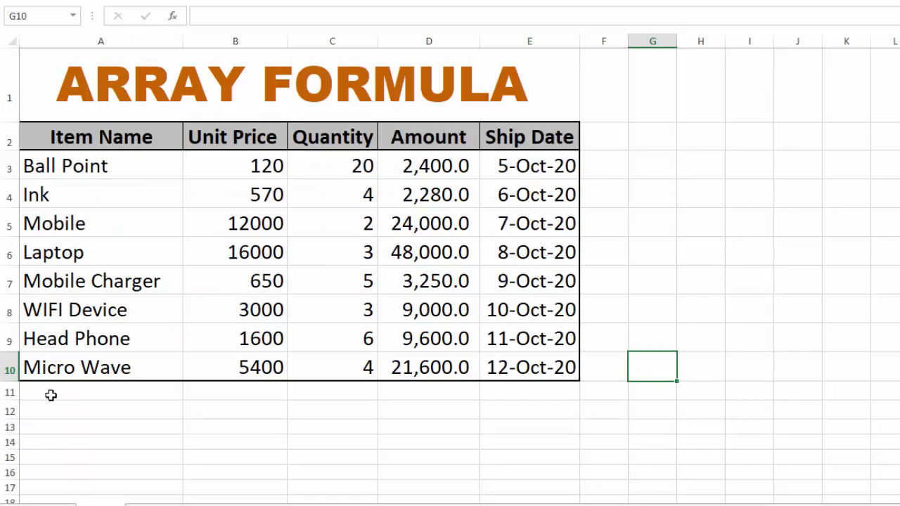
pyautogui.click(77, 136)
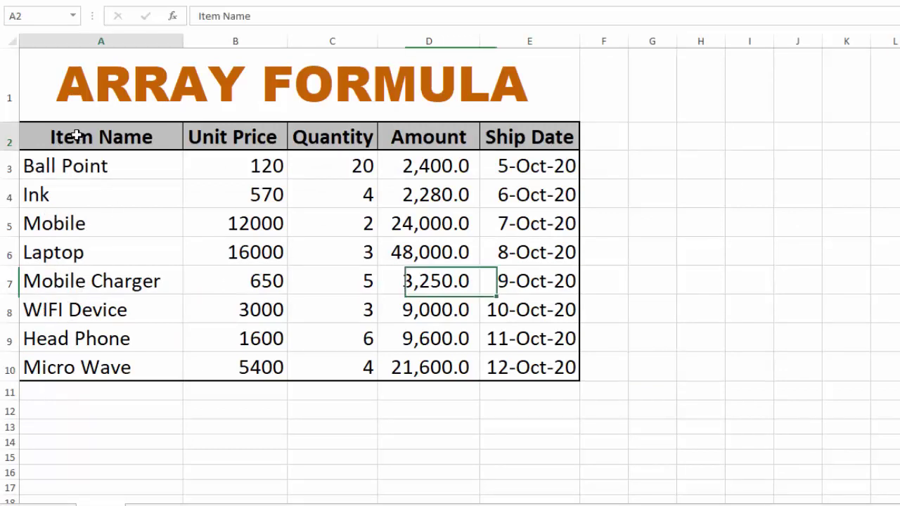
pyautogui.moveTo(100, 137); pyautogui.dragTo(521, 132)
pyautogui.hotkey('ctrl', 'c')
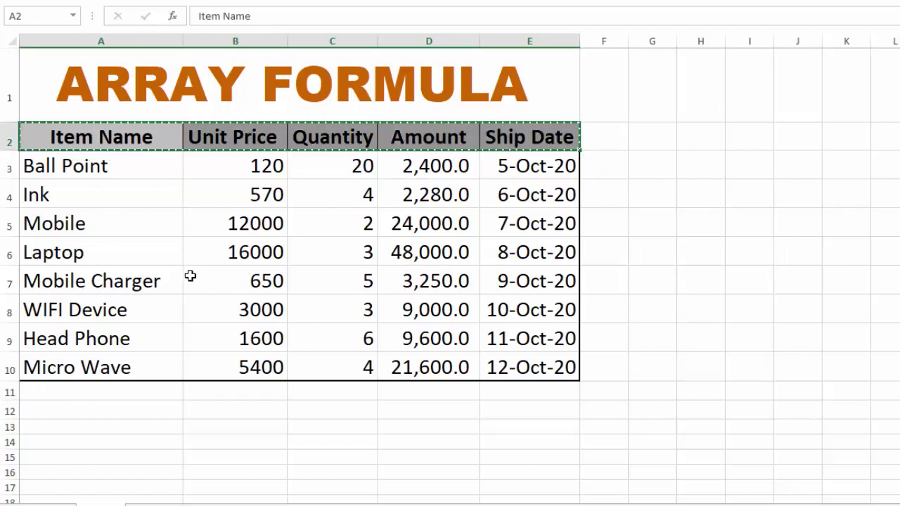
pyautogui.click(73, 391)
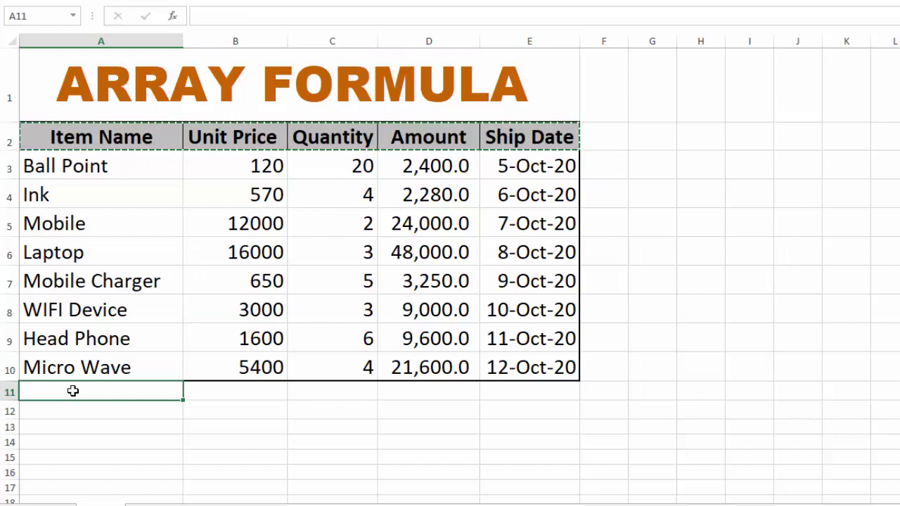
pyautogui.hotkey('ctrl', 'v')
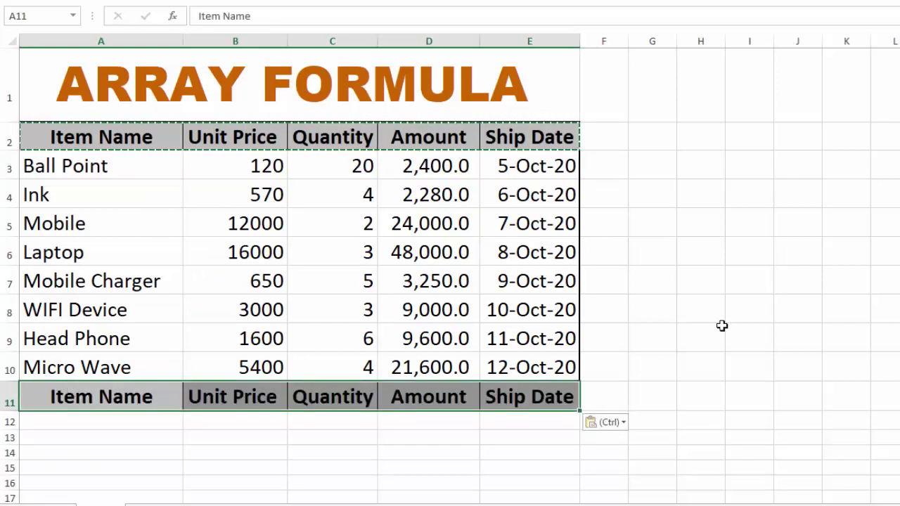
pyautogui.press('Escape')
# Copy the item name Ball Point from A3 into A12 under the new header row
pyautogui.click(140, 420)
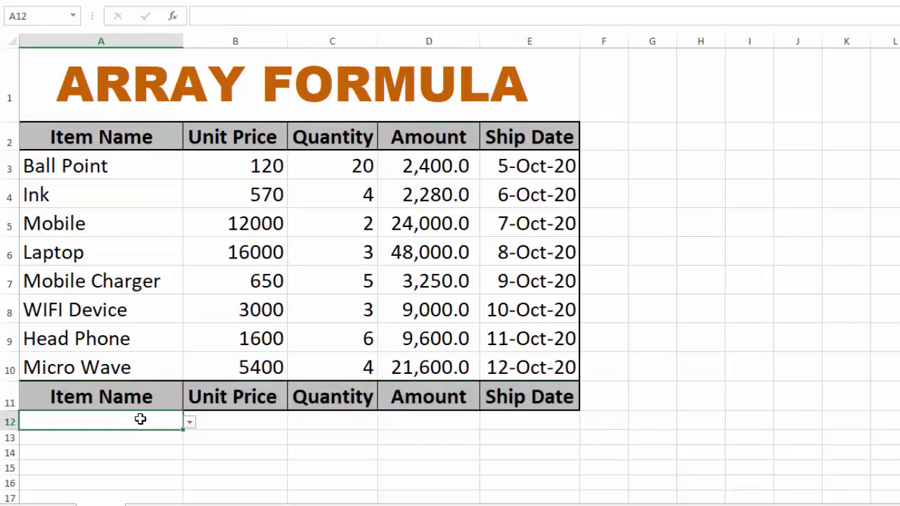
pyautogui.click(82, 170)
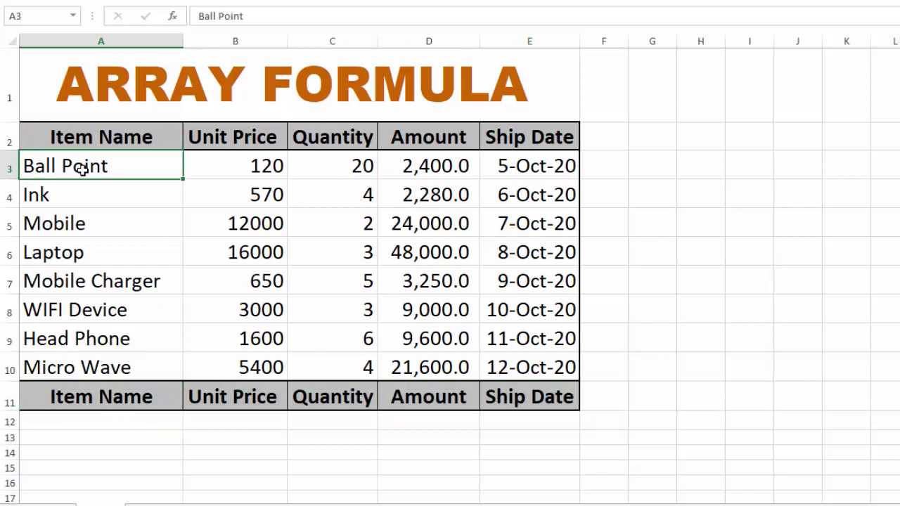
pyautogui.hotkey('ctrl', 'c')
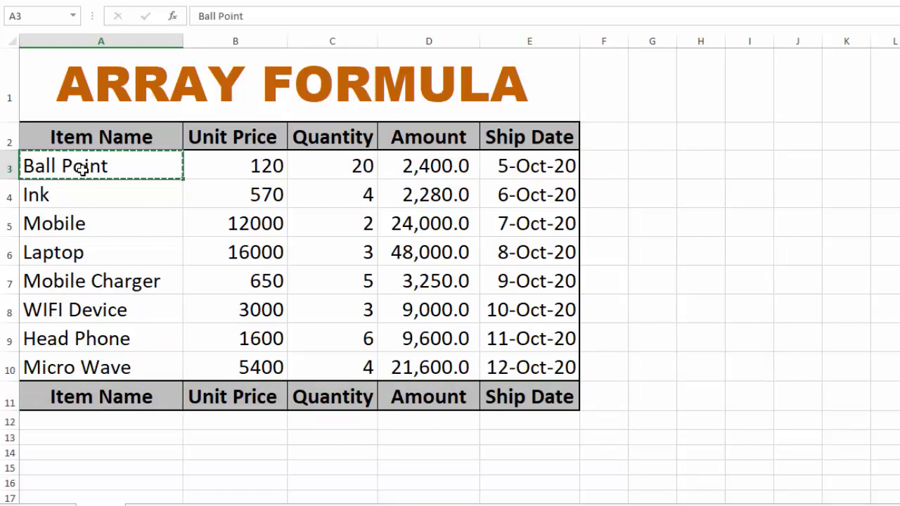
pyautogui.click(94, 422)
pyautogui.hotkey('ctrl', 'v')
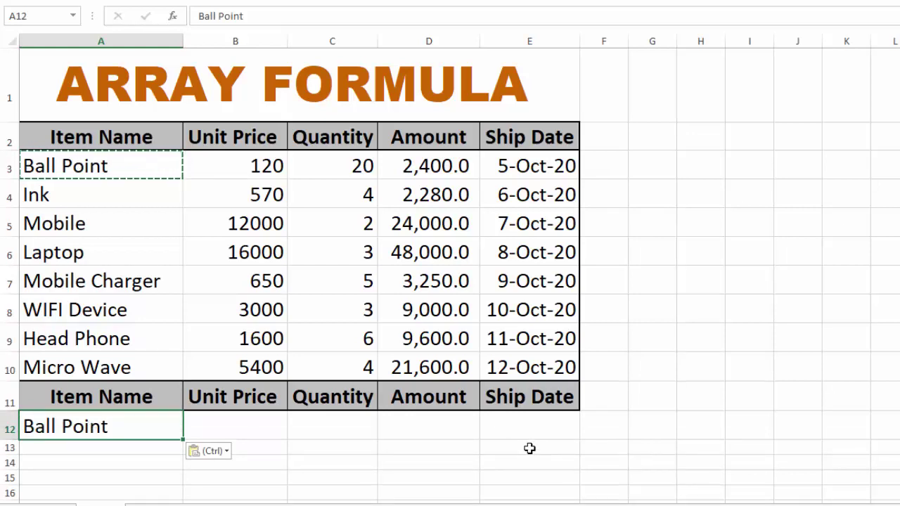
pyautogui.press('Escape')
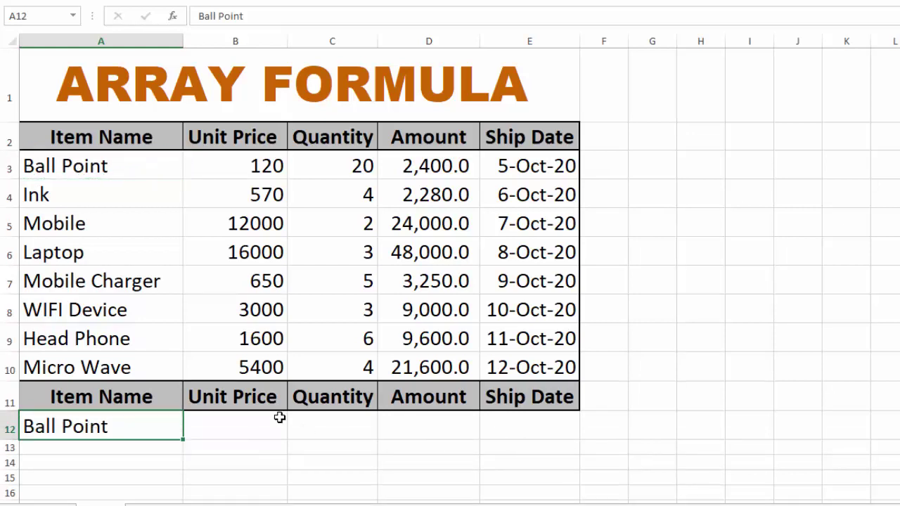
# Enter =VLOOKUP(A12,A3:E10,2,FALSE) in B12 to look up the unit price by exact match
pyautogui.click(255, 421)
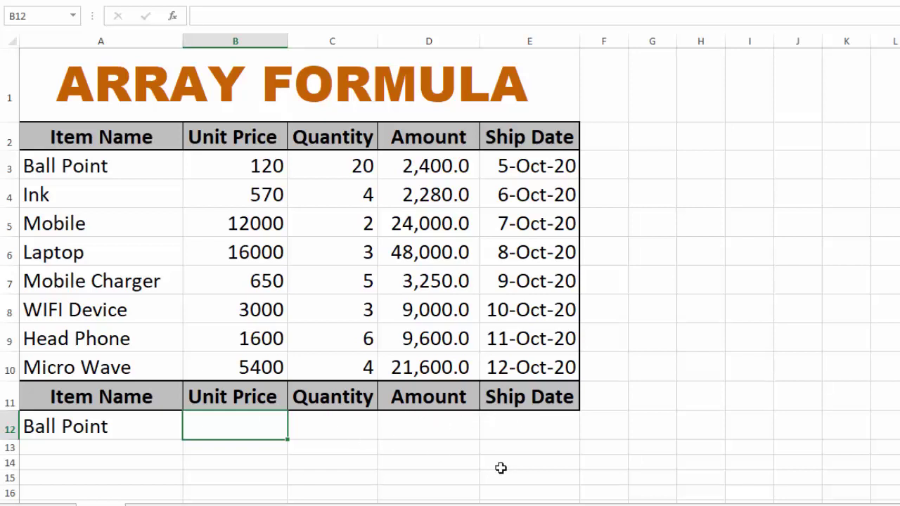
pyautogui.write('=')
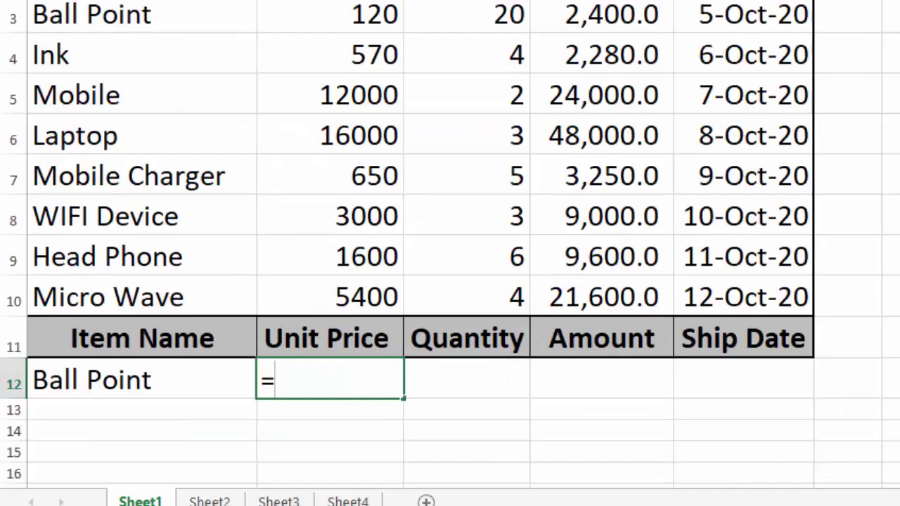
pyautogui.write('vlook')
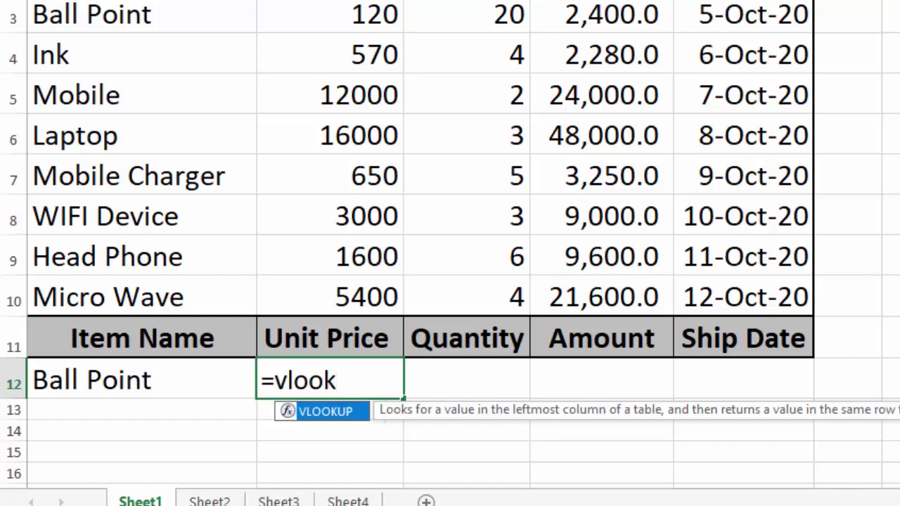
pyautogui.write('up(')
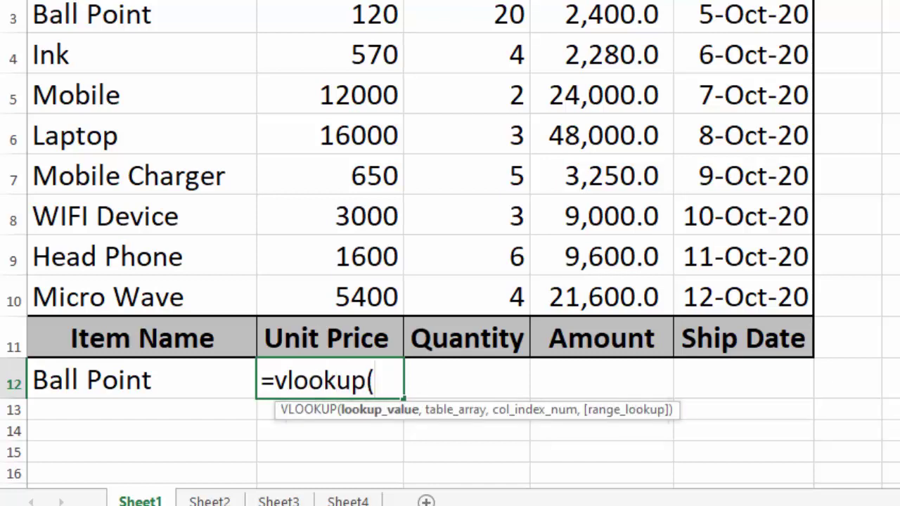
pyautogui.click(216, 382)
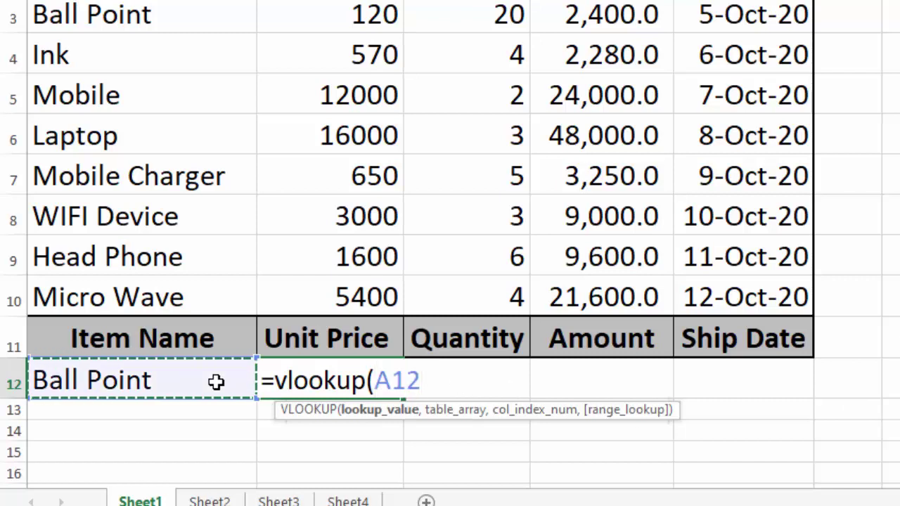
pyautogui.write(',')
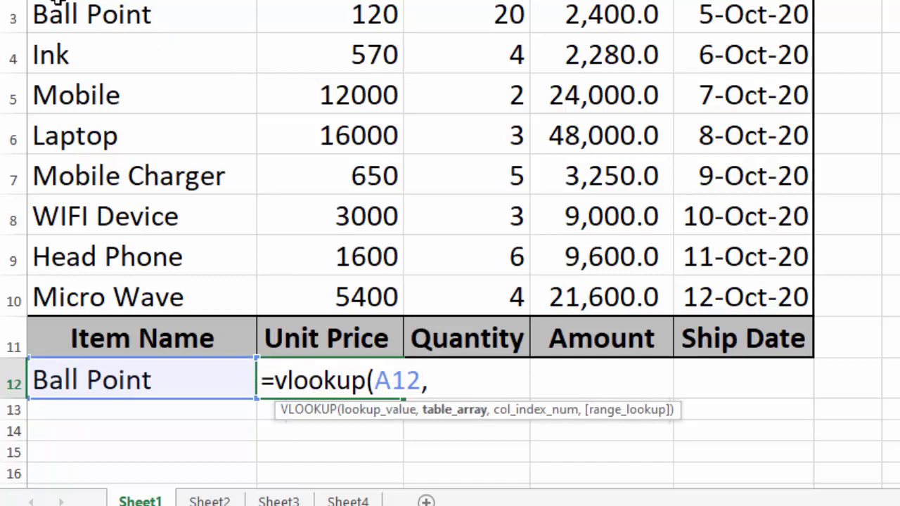
pyautogui.moveTo(56, 4); pyautogui.dragTo(719, 284)
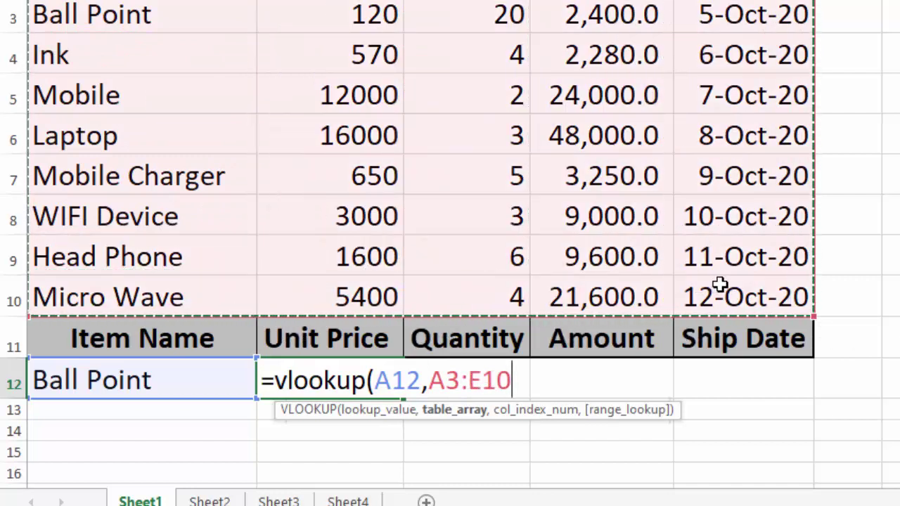
pyautogui.write(',')
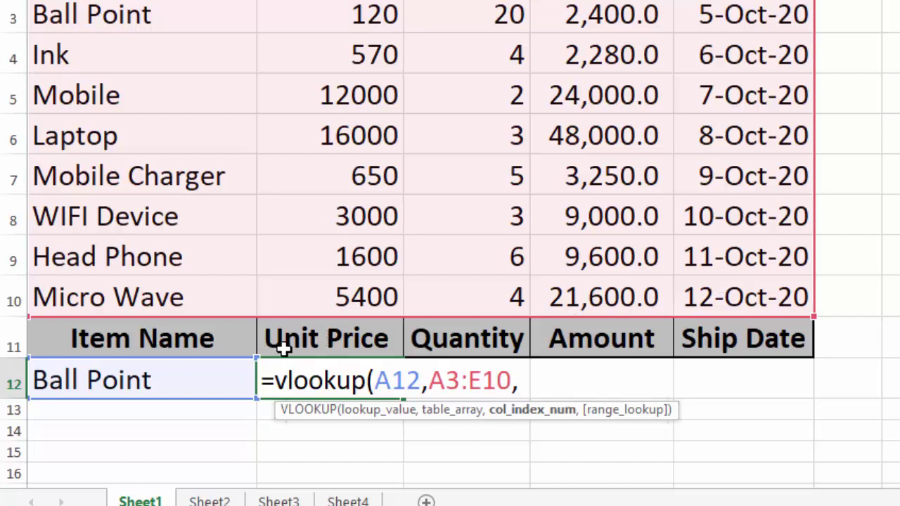
pyautogui.write('2,')
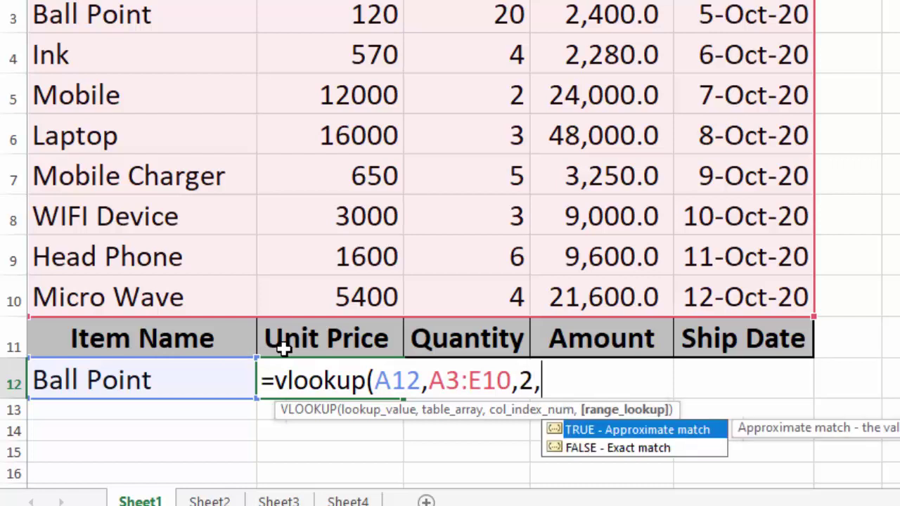
pyautogui.doubleClick(606, 450)
pyautogui.write(')')
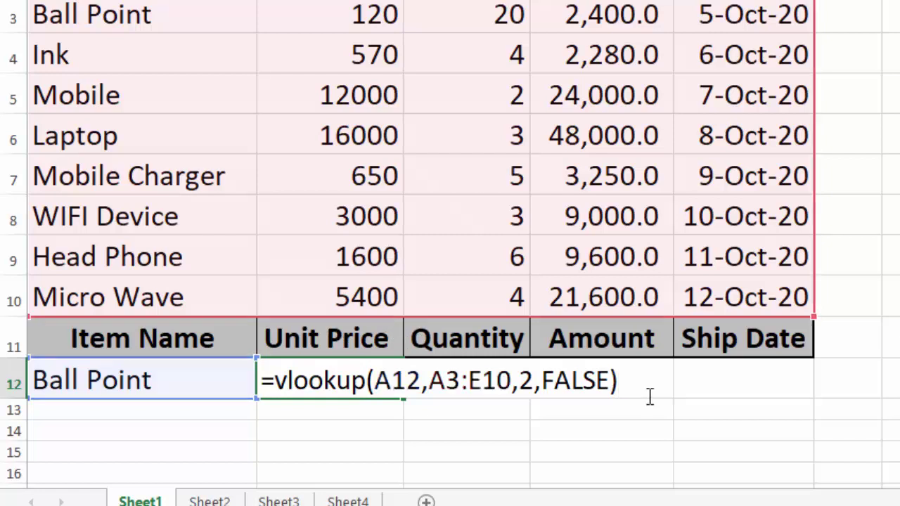
pyautogui.press('Return')
# Enlarge the font of the lookup row A12:E12 to match the table above
pyautogui.click(333, 387)
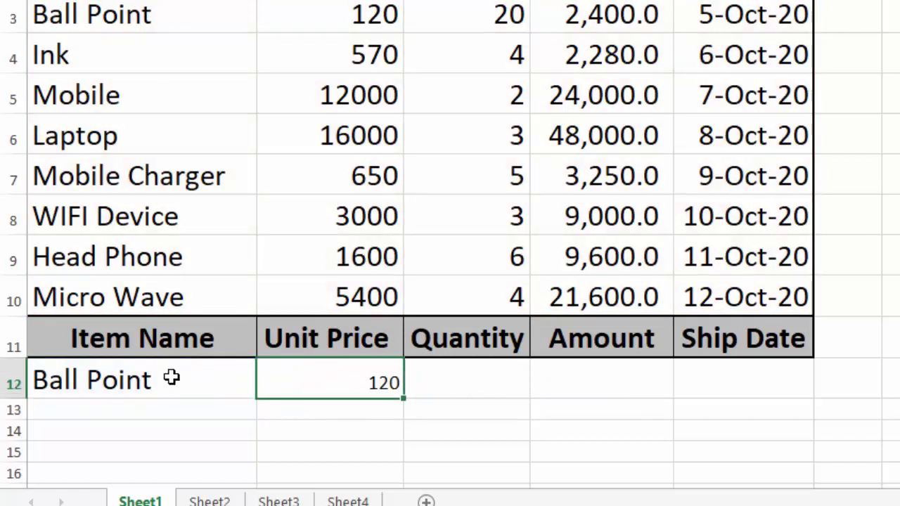
pyautogui.moveTo(185, 379); pyautogui.dragTo(727, 364)
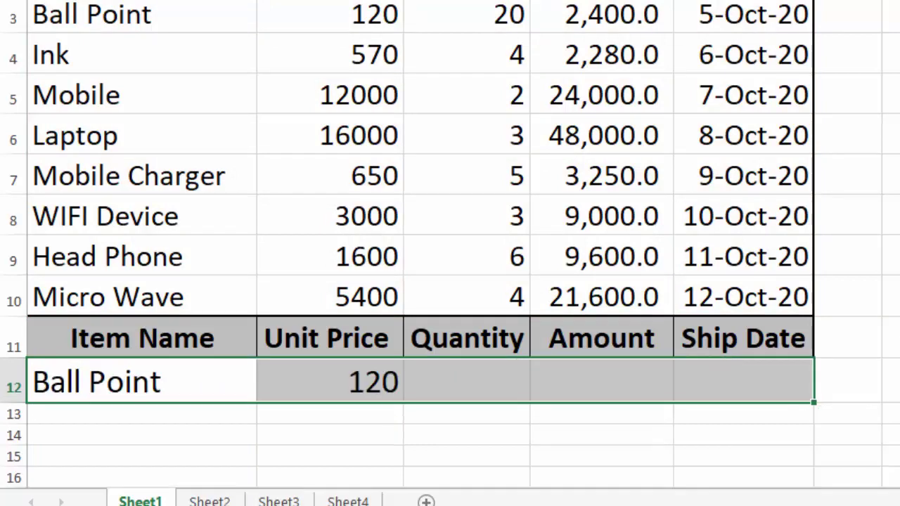
pyautogui.click(362, 380)
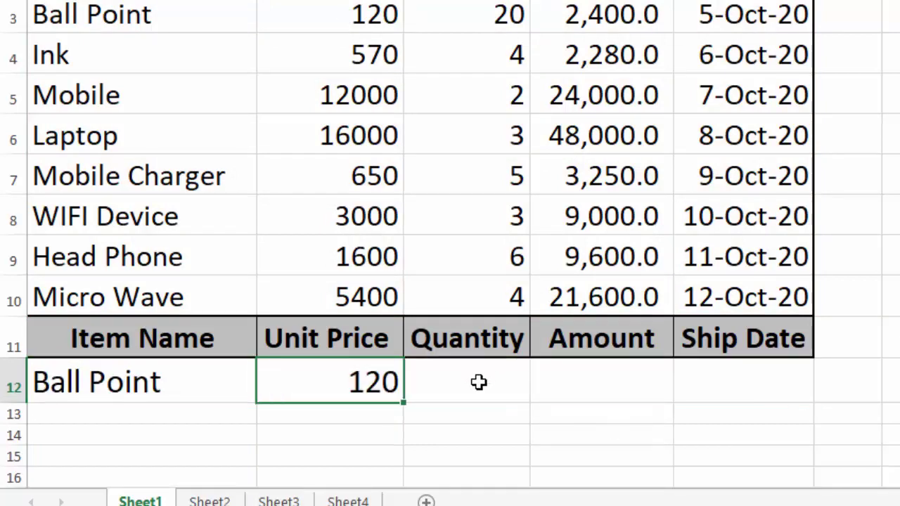
# Copy the formula text =VLOOKUP(A12,A3:E10,2,FALSE) from B12 into the Quantity cell C12 with its references unchanged
pyautogui.click(478, 382)
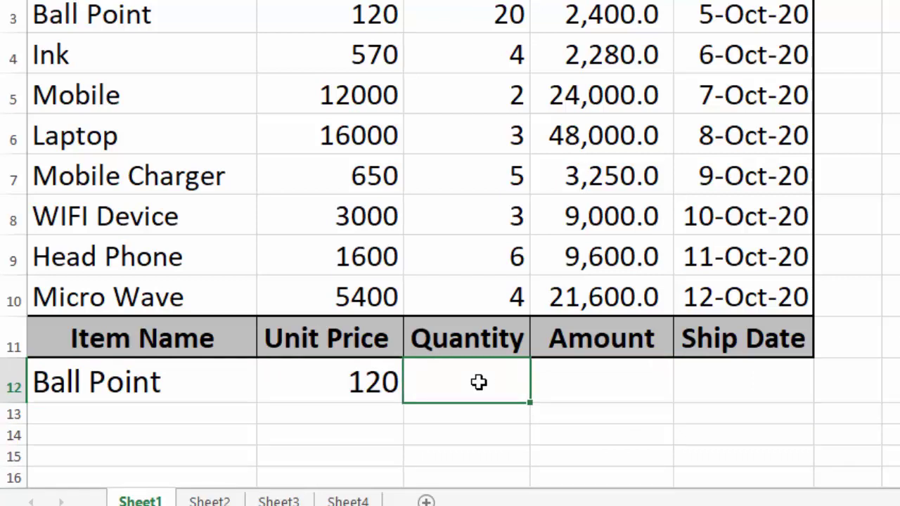
pyautogui.click(356, 379)
pyautogui.write('=VLOOKUP(A12,A3:E10,2,FALSE)')
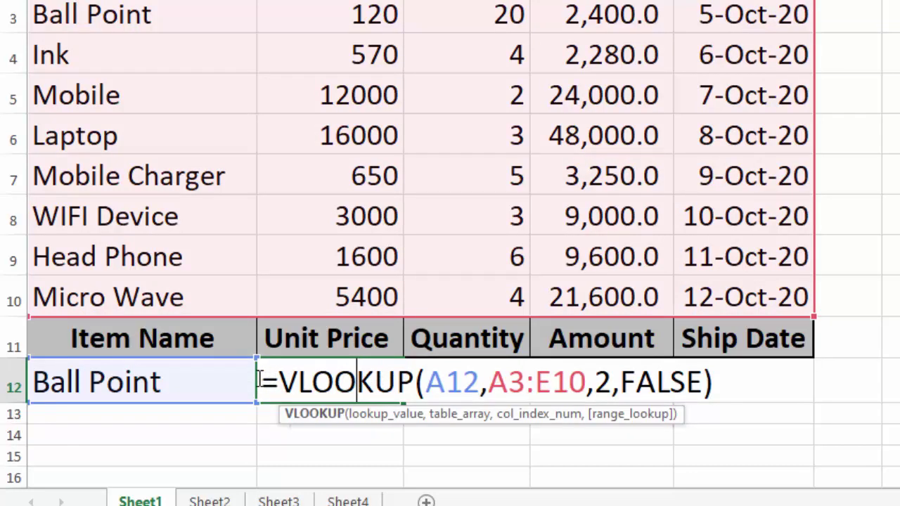
pyautogui.moveTo(261, 381); pyautogui.dragTo(719, 367)
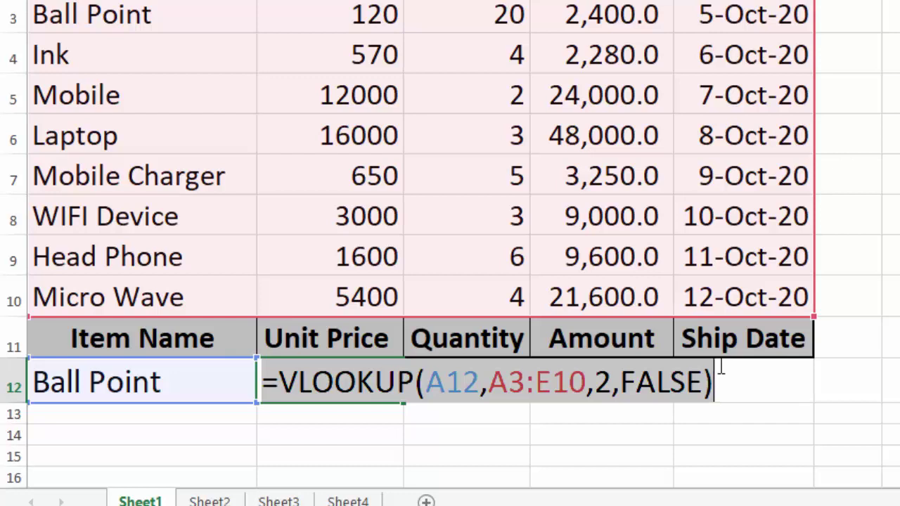
pyautogui.press('Escape')
pyautogui.click(468, 391)
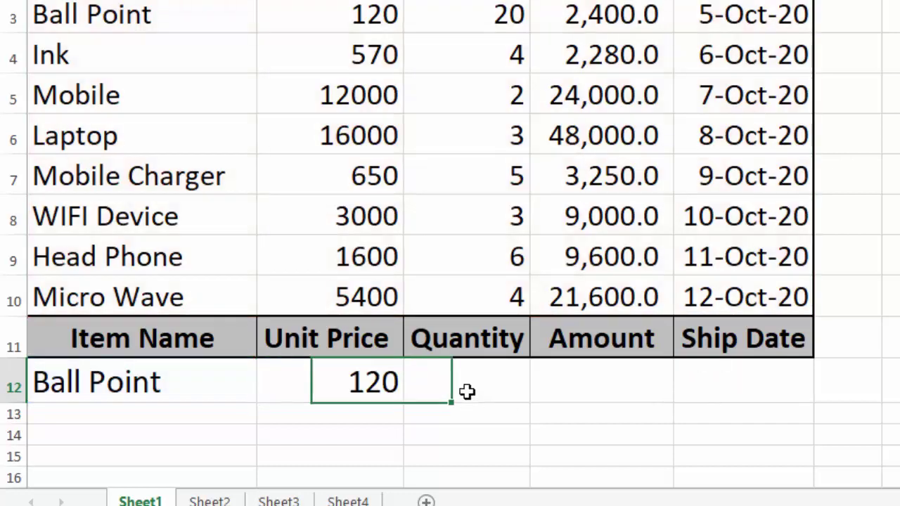
pyautogui.write('120')
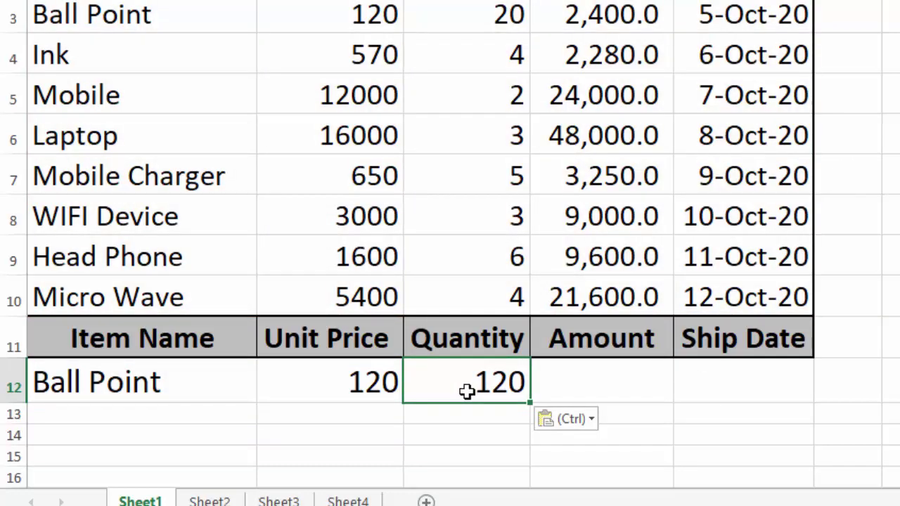
# Change the column index of the VLOOKUP formula in C12 to 3 so it looks up the quantity
pyautogui.doubleClick(467, 392)
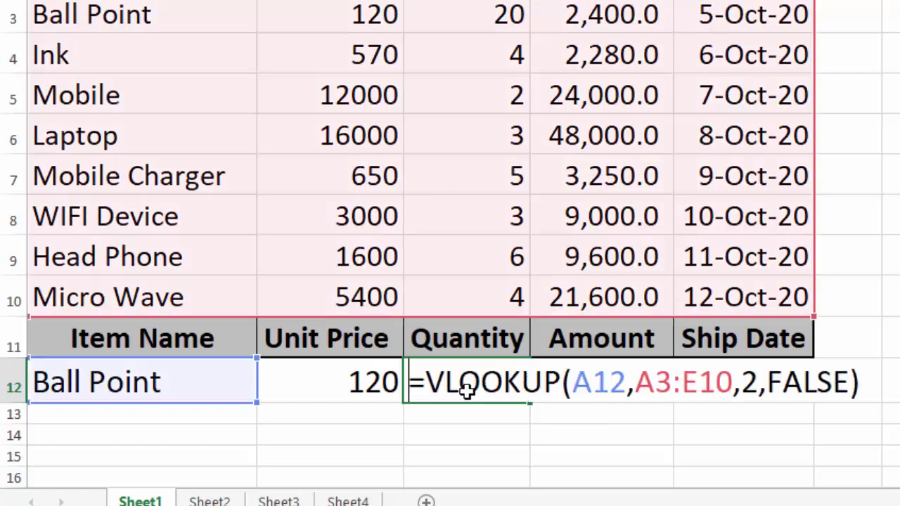
pyautogui.click(744, 384)
pyautogui.click(751, 388)
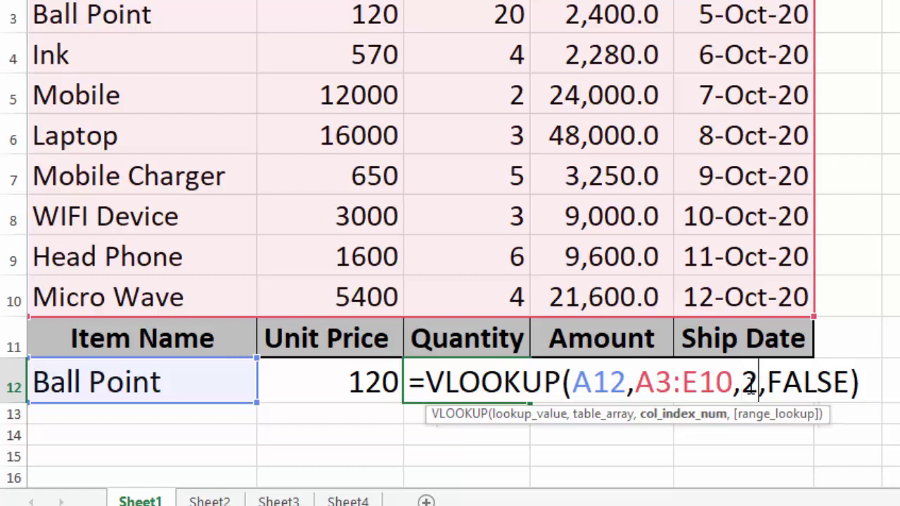
pyautogui.press('BackSpace')
pyautogui.write('3')
pyautogui.click(866, 378)
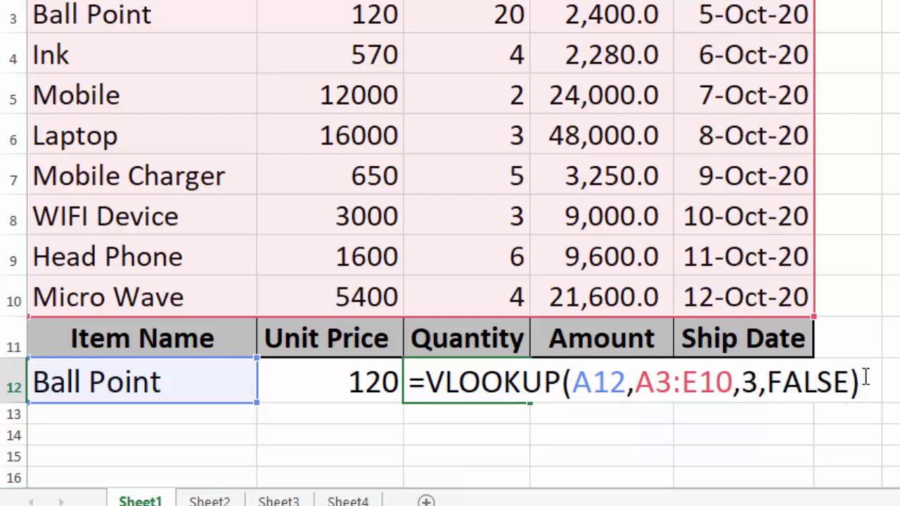
pyautogui.press('Return')
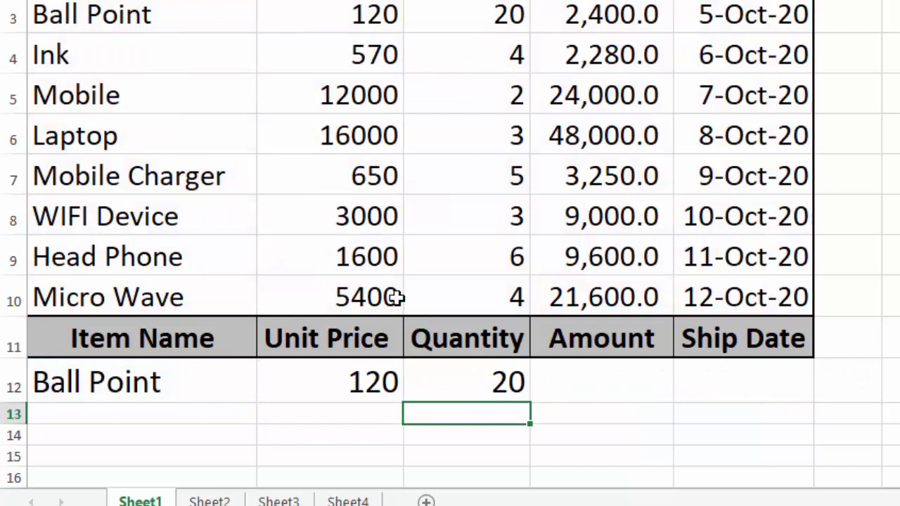
# Clear the VLOOKUP formula from the Quantity cell C12 and return to B12
pyautogui.click(457, 378)
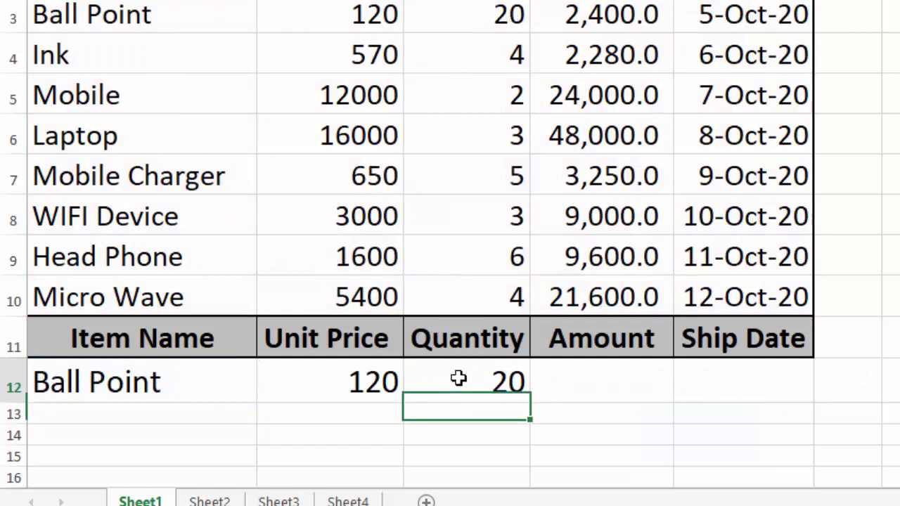
pyautogui.doubleClick(458, 378)
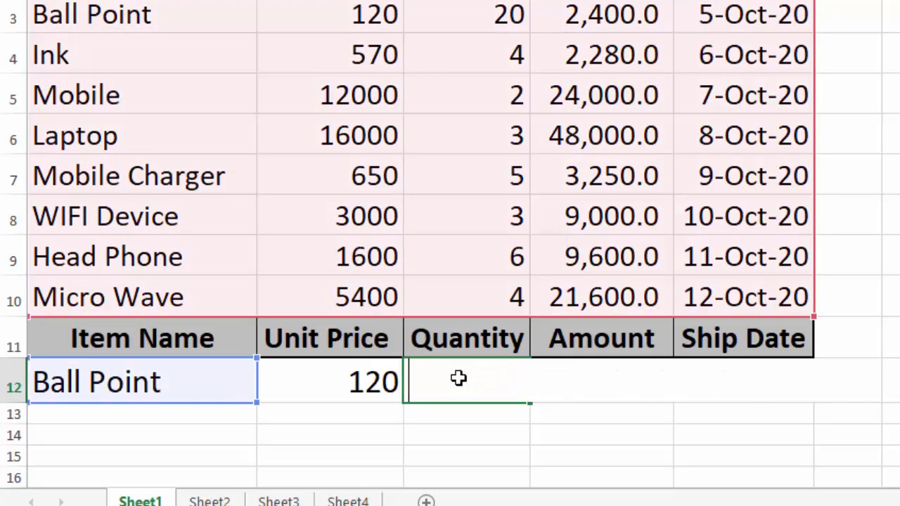
pyautogui.click(353, 381)
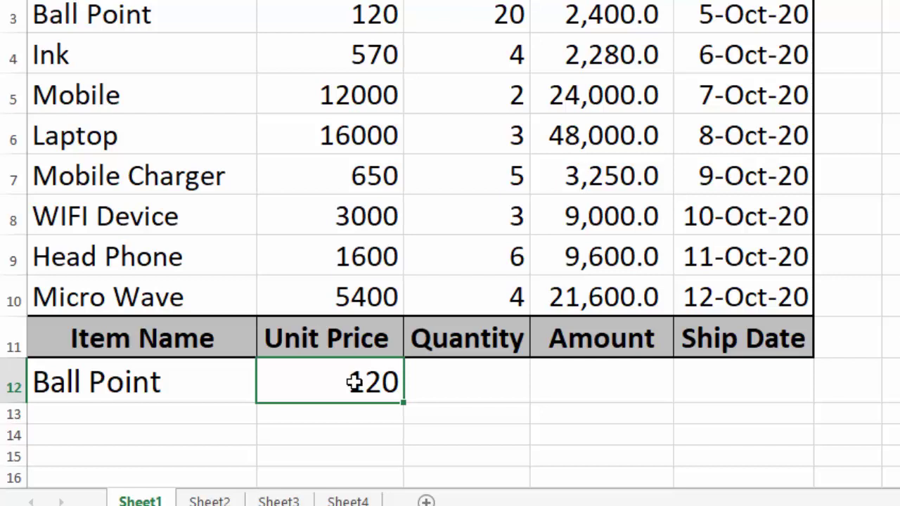
# Replace the column index in B12's VLOOKUP formula with the array {2,3,4,5}, giving =VLOOKUP(A12,A3:E10,{2,3,4,5},FALSE)
pyautogui.doubleClick(353, 381)
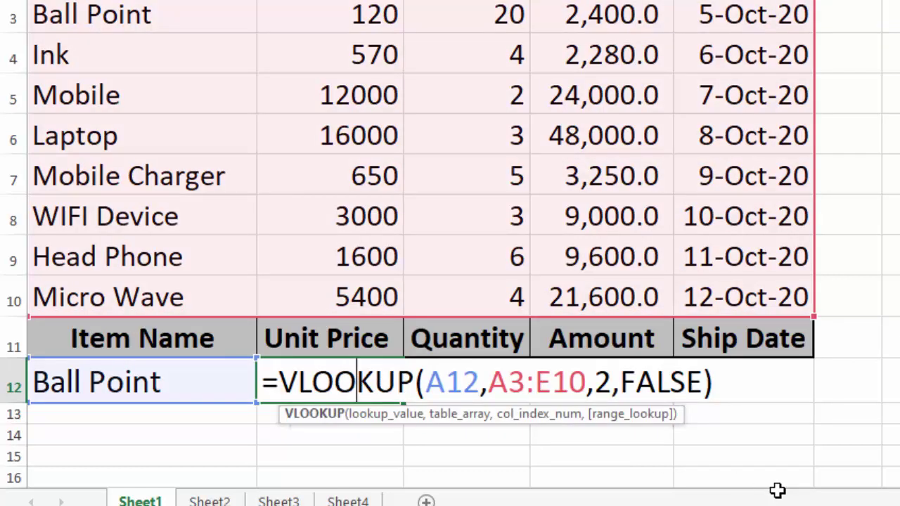
pyautogui.click(620, 383)
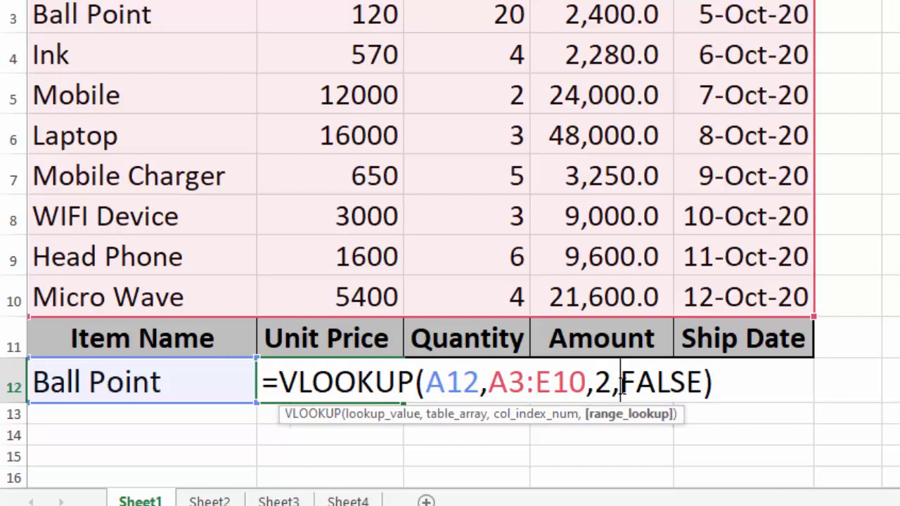
pyautogui.press('BackSpace')
pyautogui.press('BackSpace')
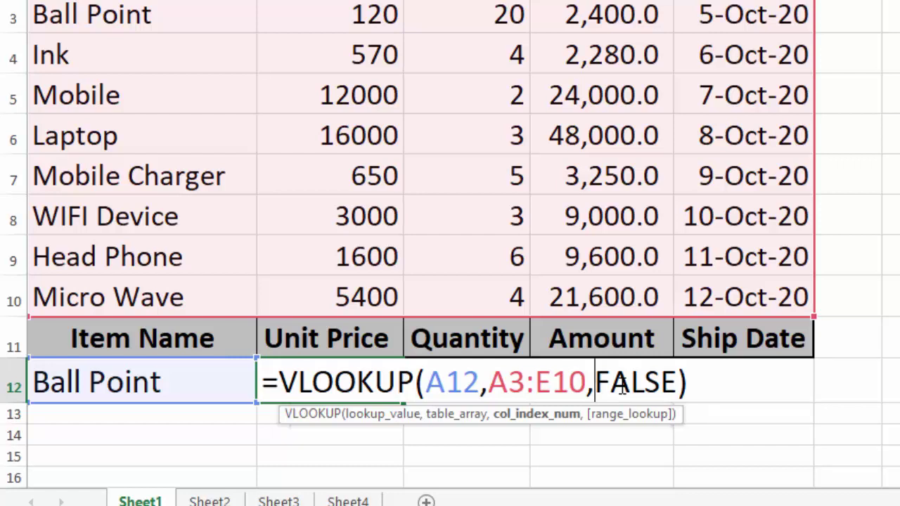
pyautogui.write('{')
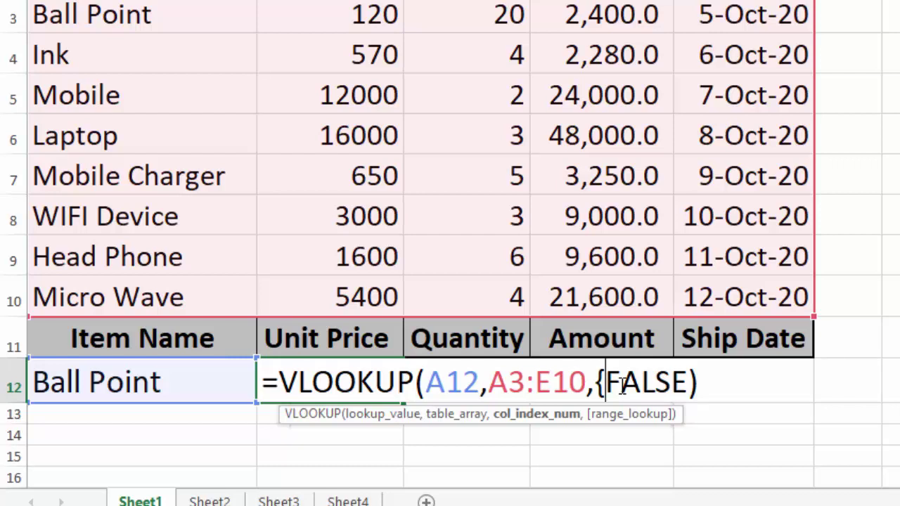
pyautogui.write('2,')
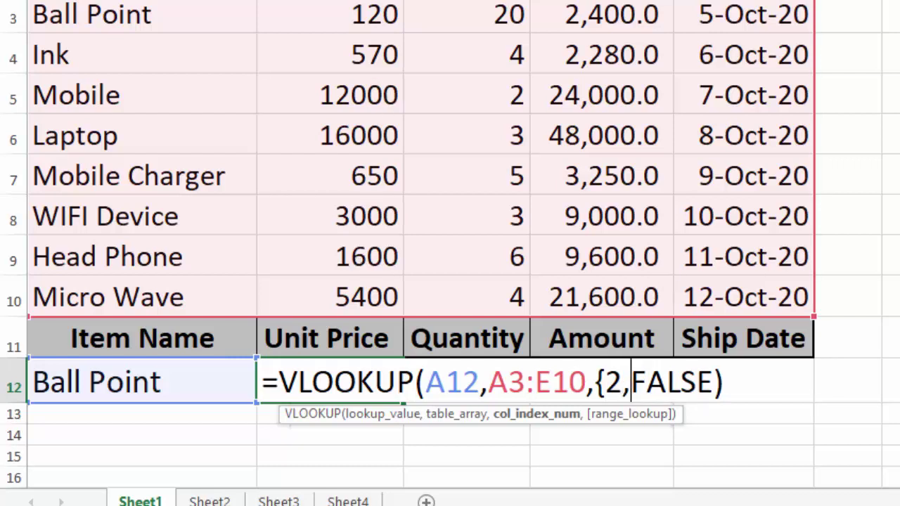
pyautogui.write('3,')
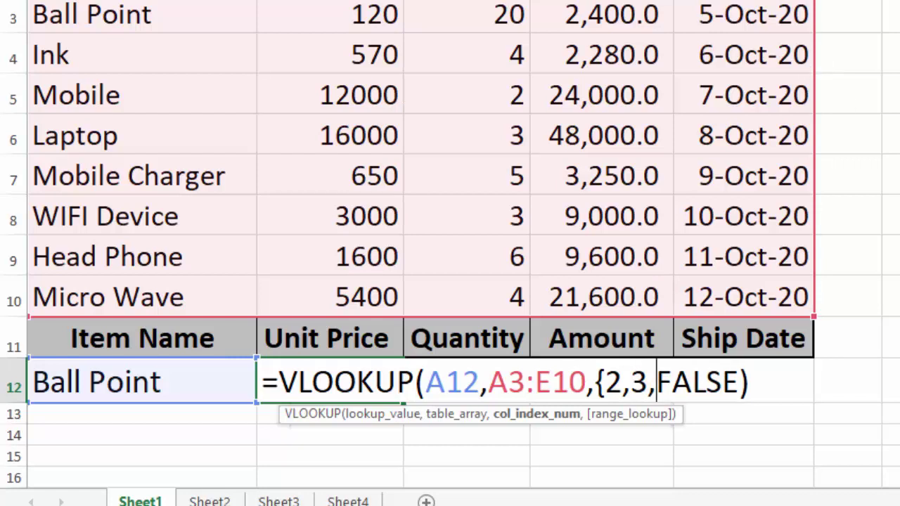
pyautogui.write('4.')
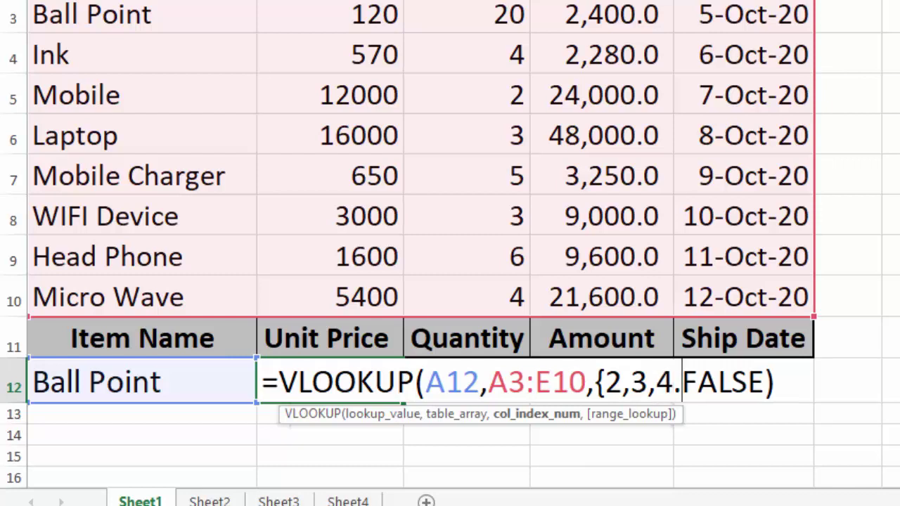
pyautogui.press('BackSpace')
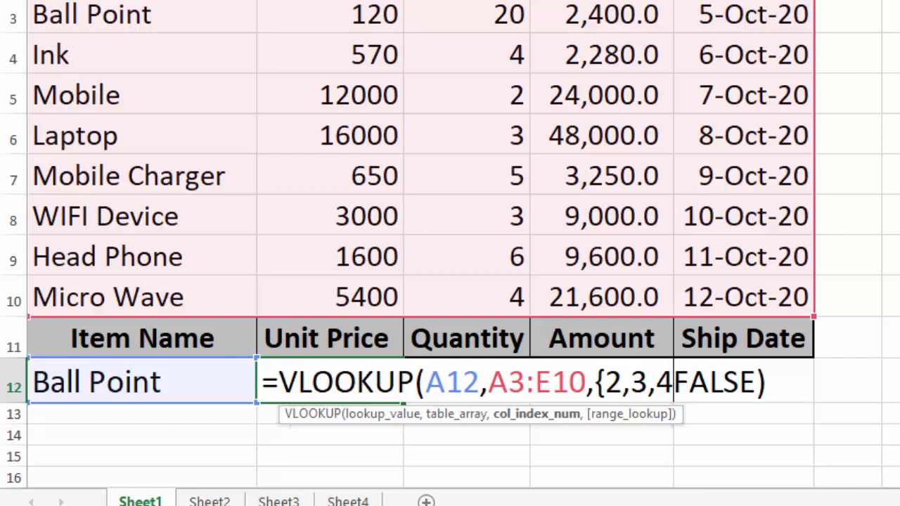
pyautogui.write(',')
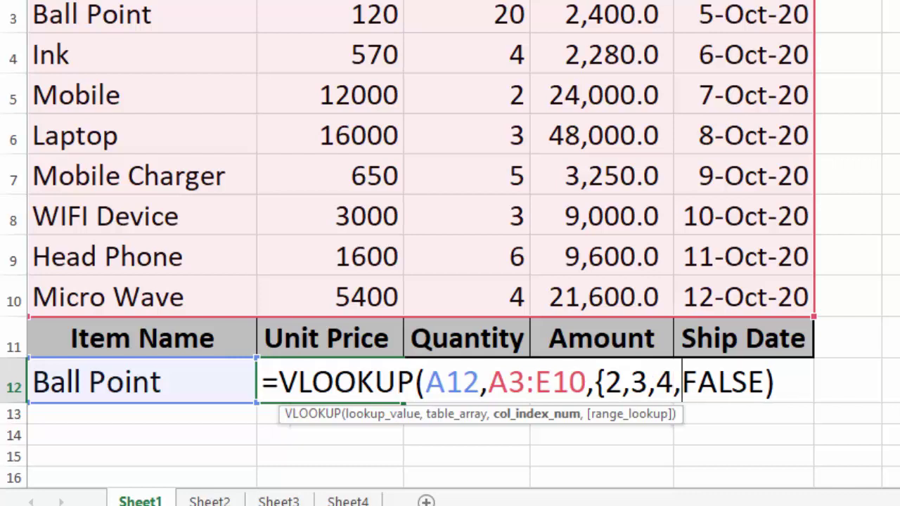
pyautogui.write('5')
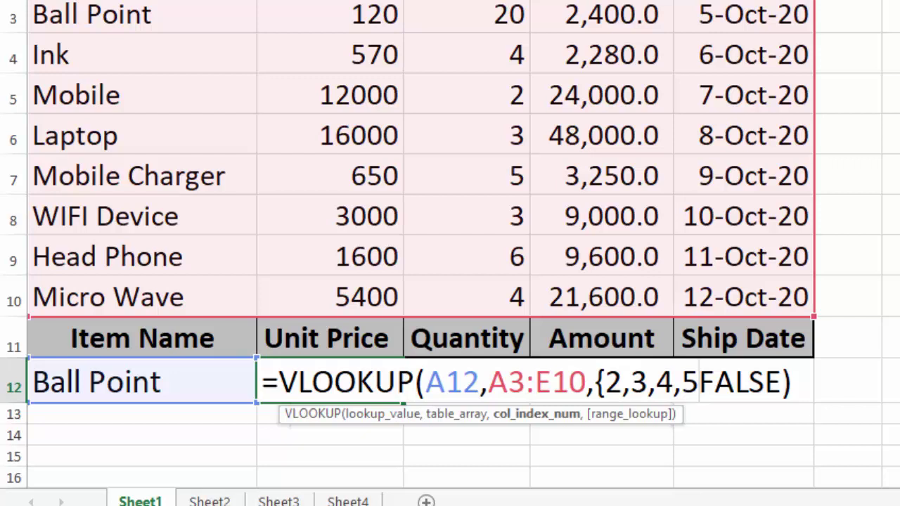
pyautogui.write('}')
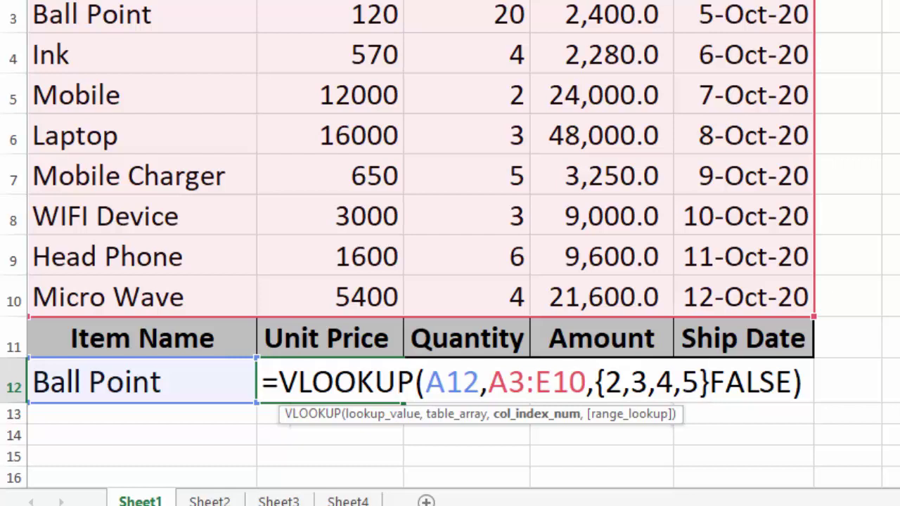
pyautogui.write(',')
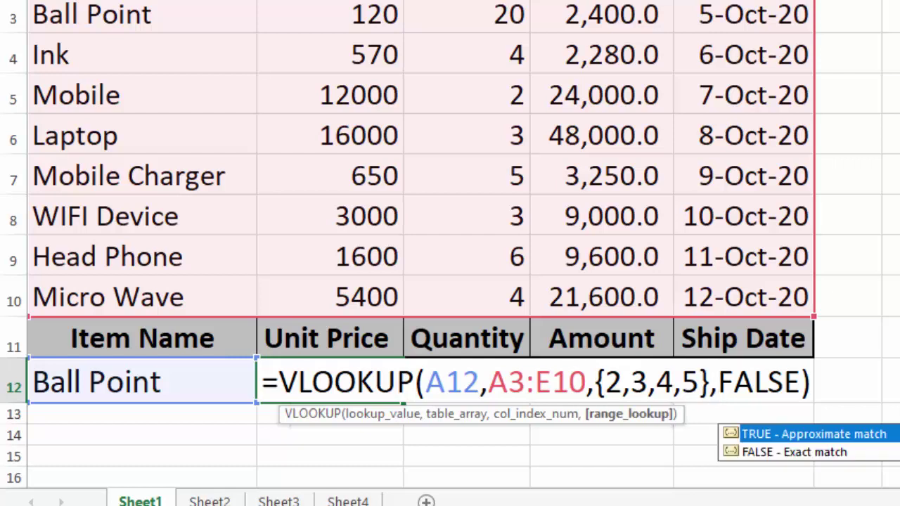
pyautogui.click(811, 380)
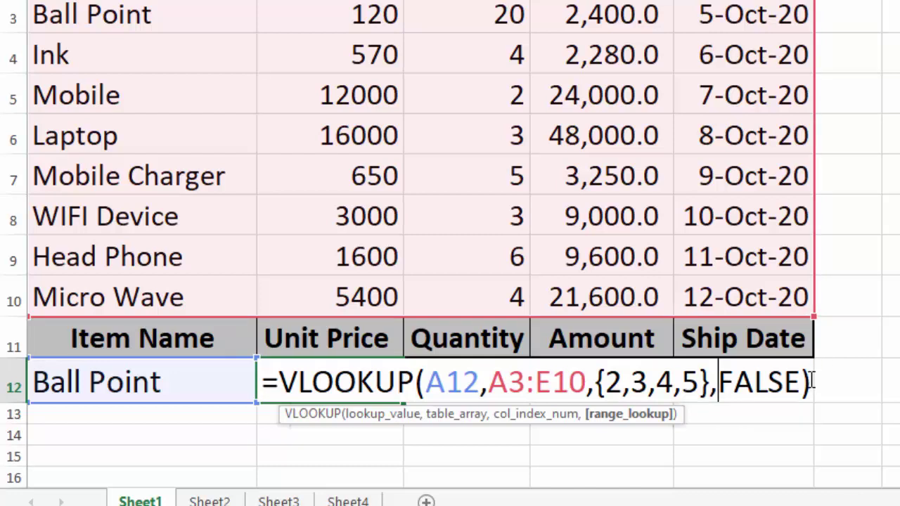
pyautogui.click(811, 380)
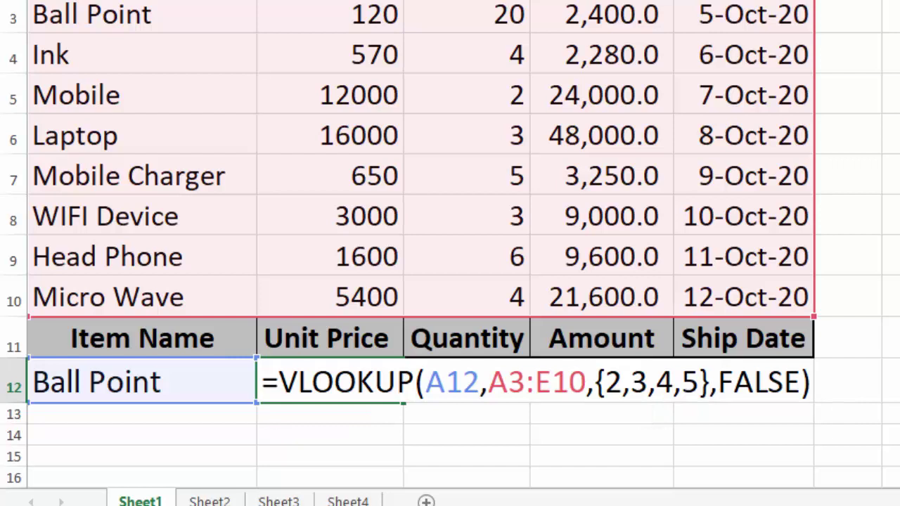
pyautogui.press('Return')
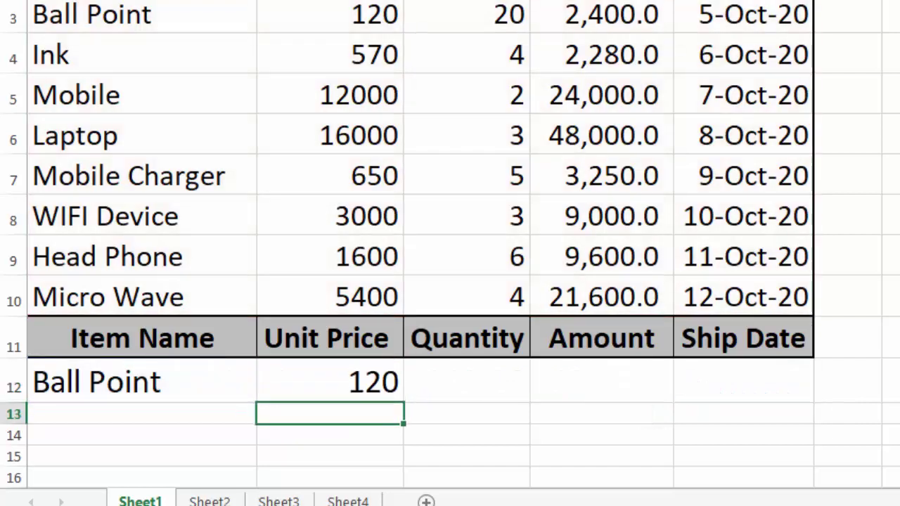
# Try to enter the VLOOKUP formula as an array formula in the single cell B12
pyautogui.doubleClick(357, 381)
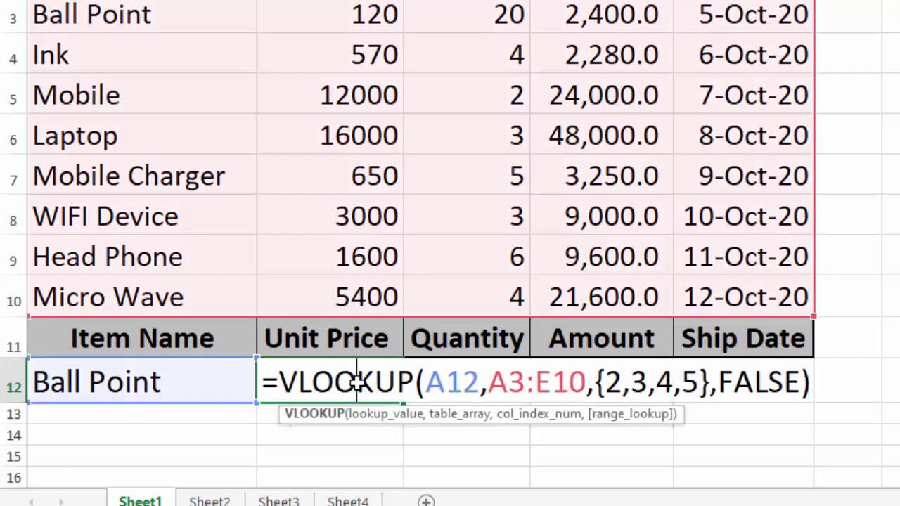
pyautogui.click(809, 380)
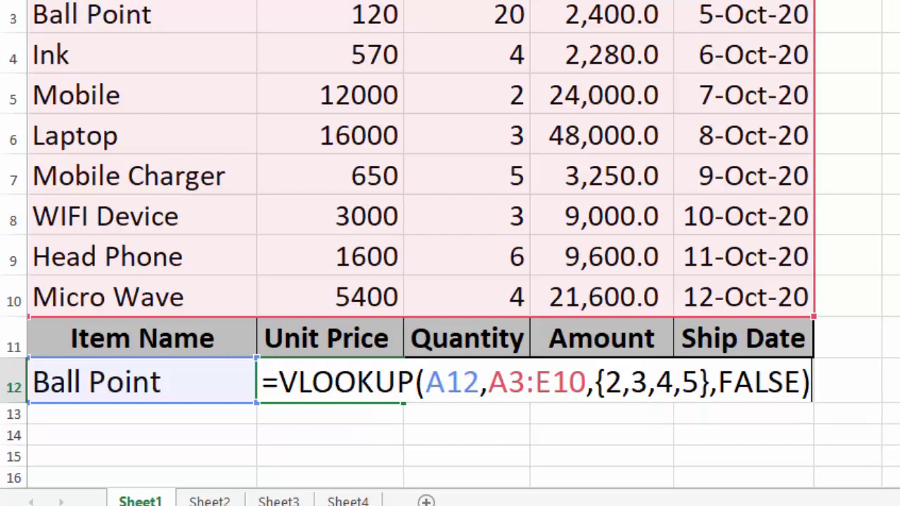
pyautogui.hotkey('ctrl', 'shift', 'Return')
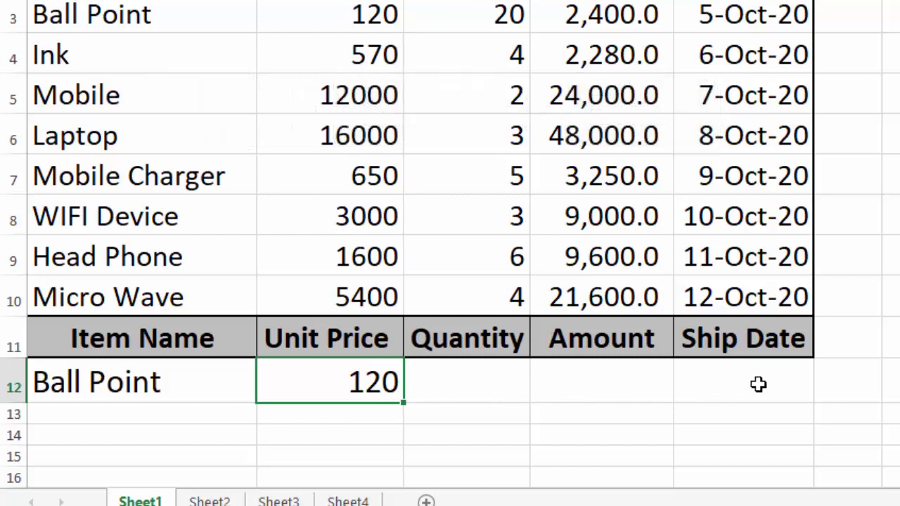
pyautogui.doubleClick(369, 383)
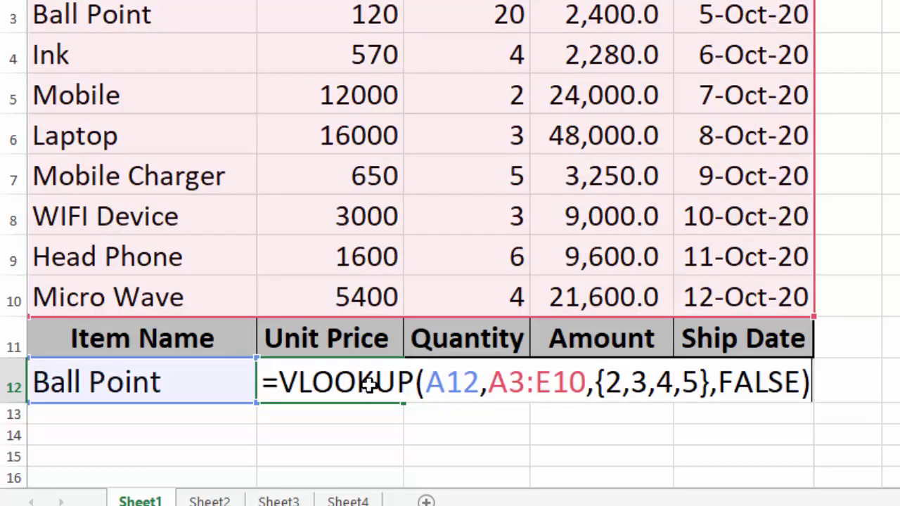
pyautogui.hotkey('ctrl', 'shift', 'Return')
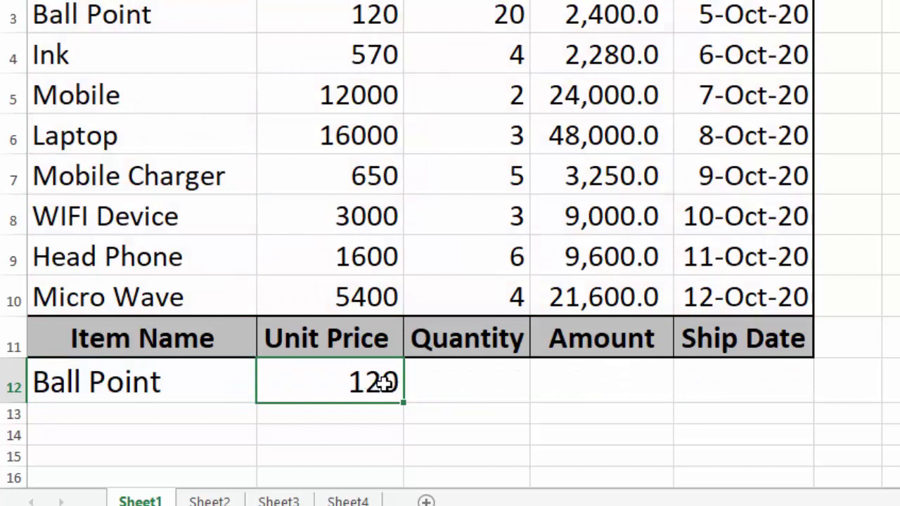
# Enter B12's VLOOKUP formula as one array formula across B12:E12
pyautogui.moveTo(385, 382); pyautogui.dragTo(703, 395)
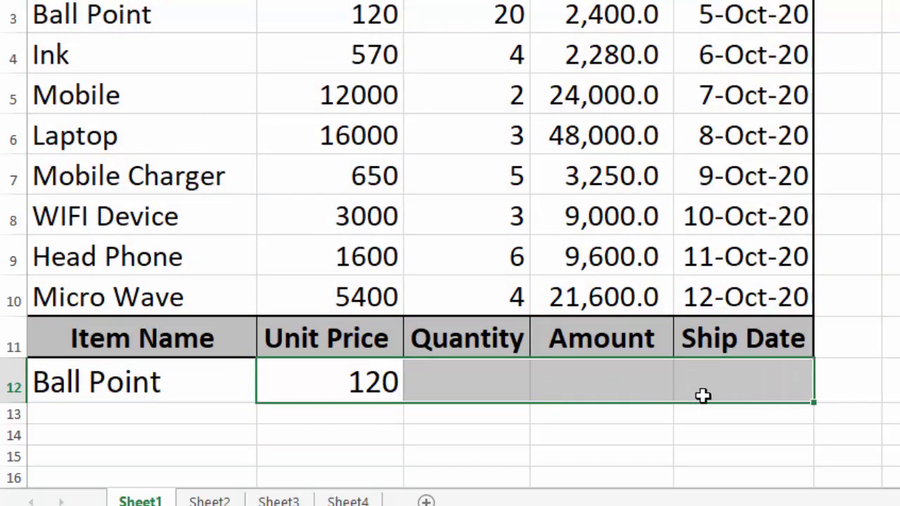
pyautogui.press('F2')
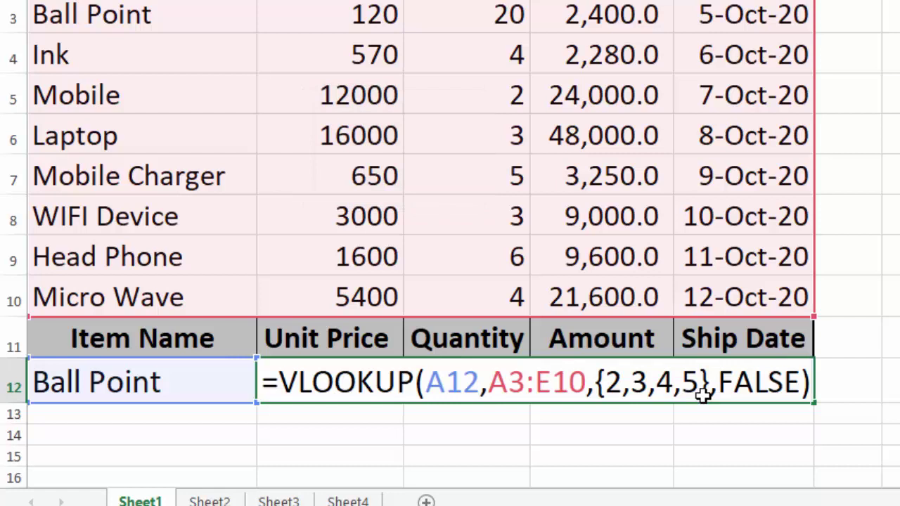
pyautogui.hotkey('ctrl', 'shift', 'Return')
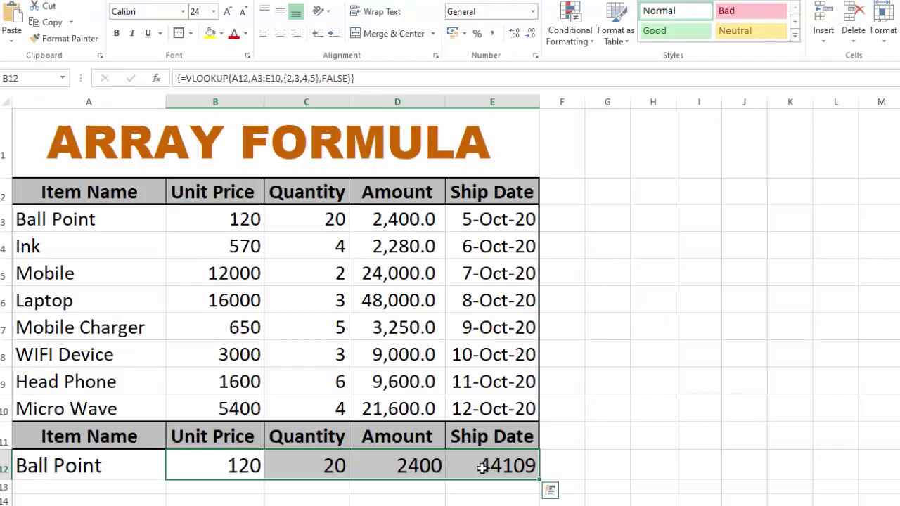
# Apply the Short Date number format to the Ship Date result in E12
pyautogui.click(482, 467)
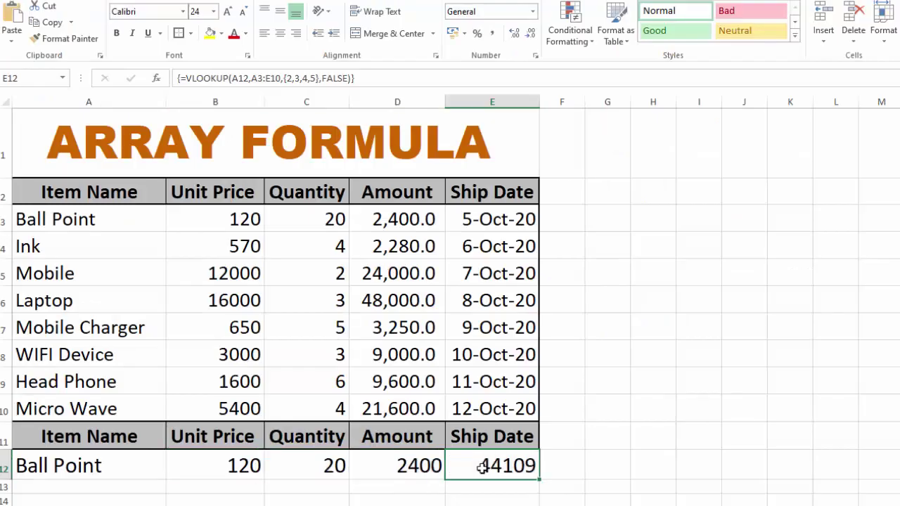
pyautogui.click(533, 11)
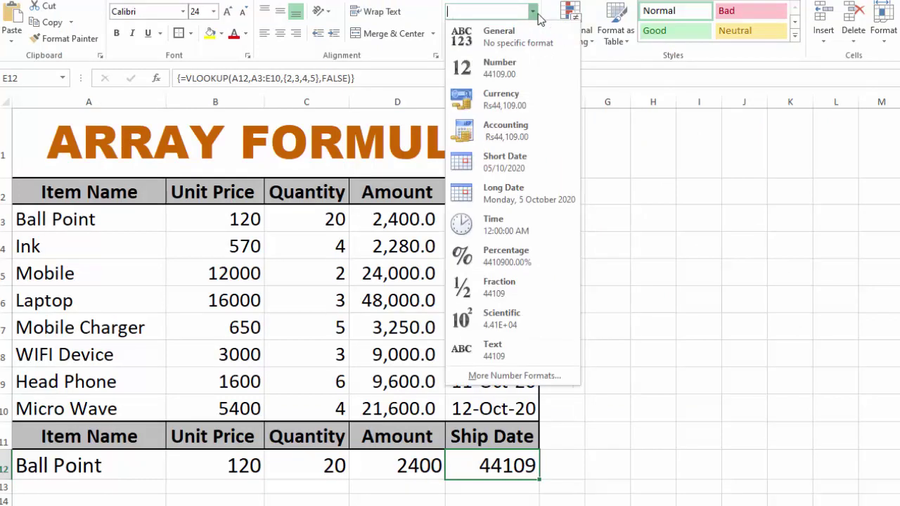
pyautogui.click(505, 165)
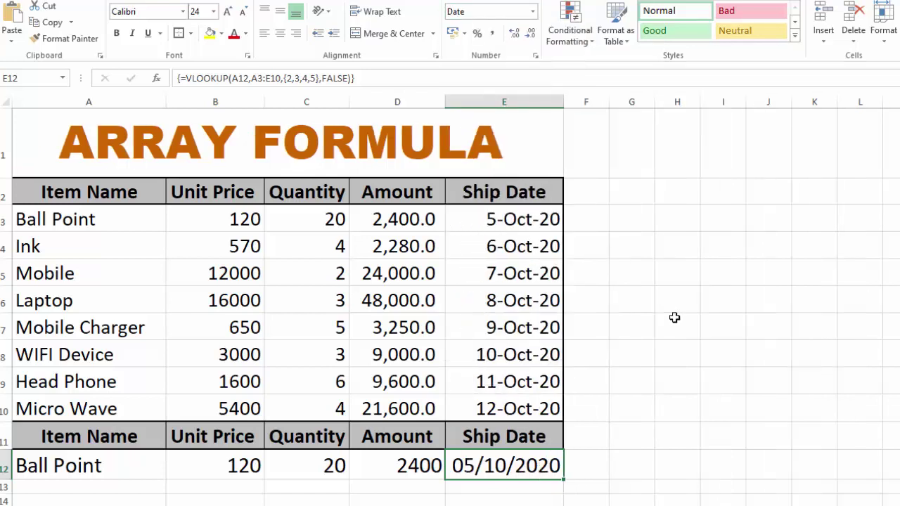
# Format E12 with the English (United States) locale and the date type 14-Mar-12 to match the table's dates
pyautogui.rightClick(501, 465)
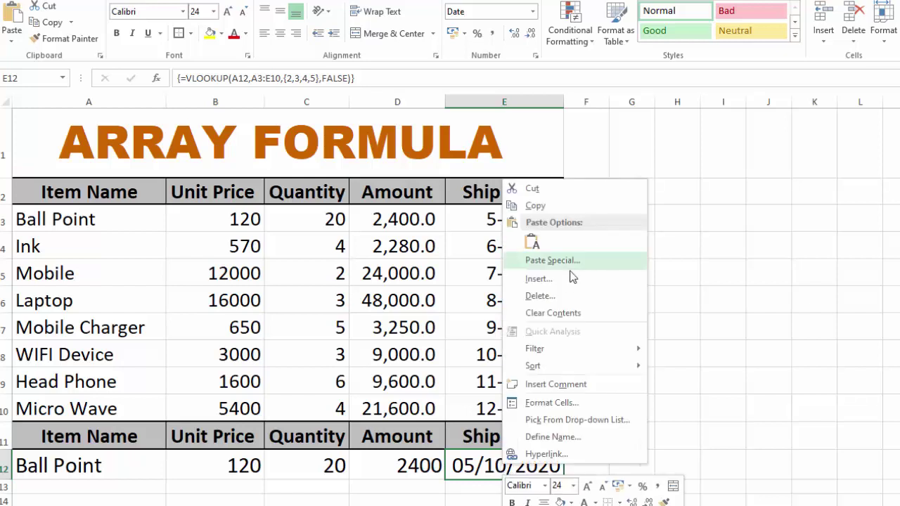
pyautogui.press('Escape')
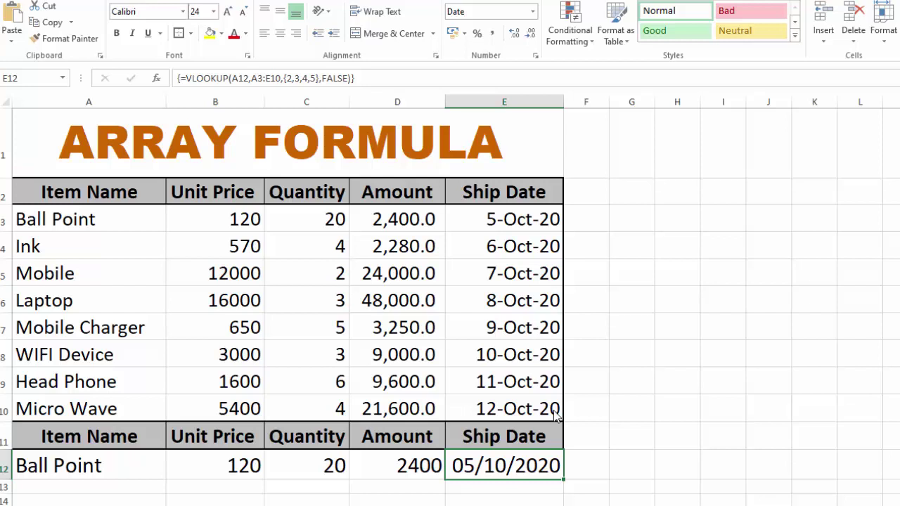
pyautogui.hotkey('ctrl', '1')
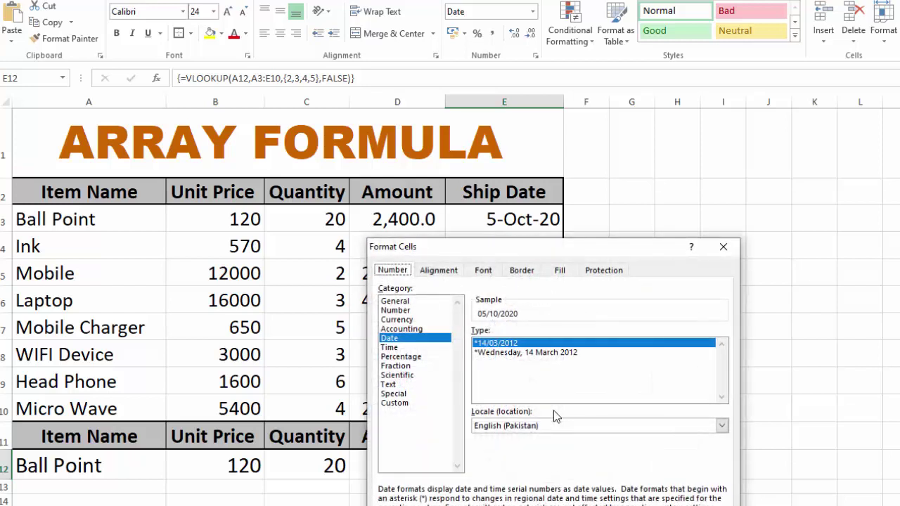
pyautogui.click(503, 426)
pyautogui.click(505, 446)
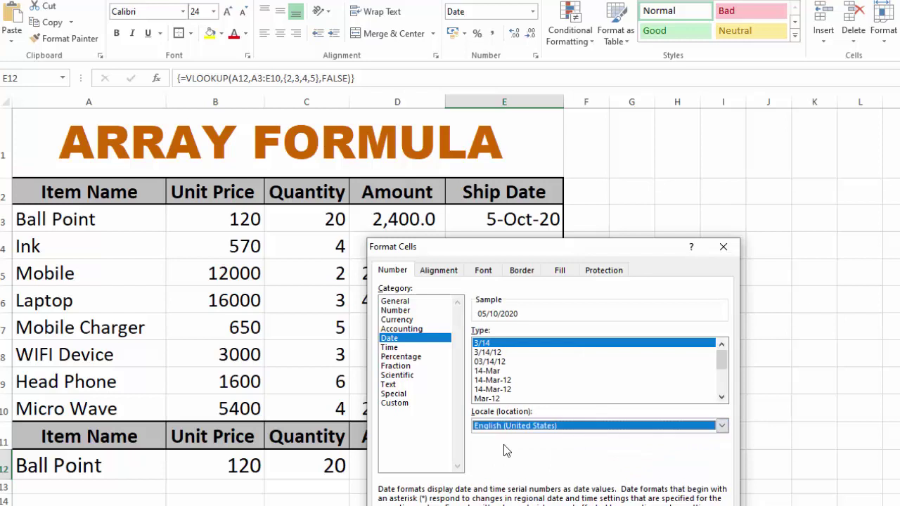
pyautogui.click(502, 381)
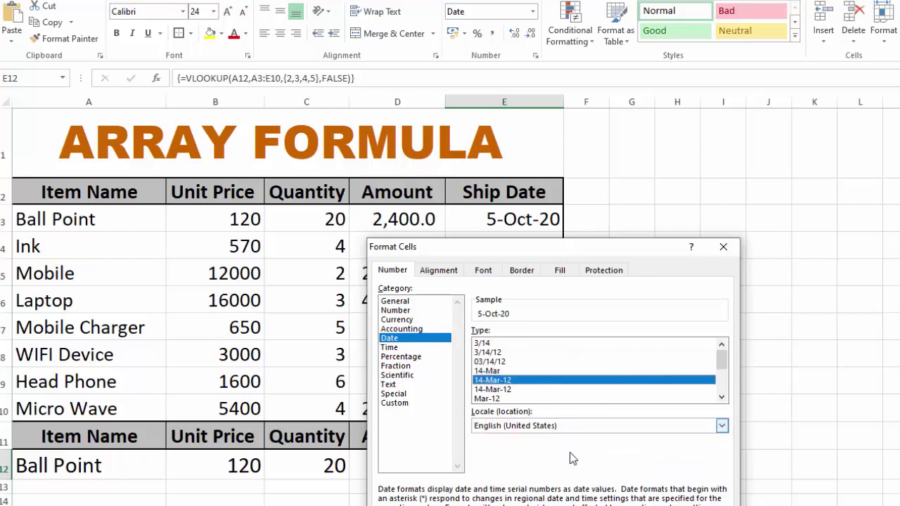
pyautogui.press('Return')
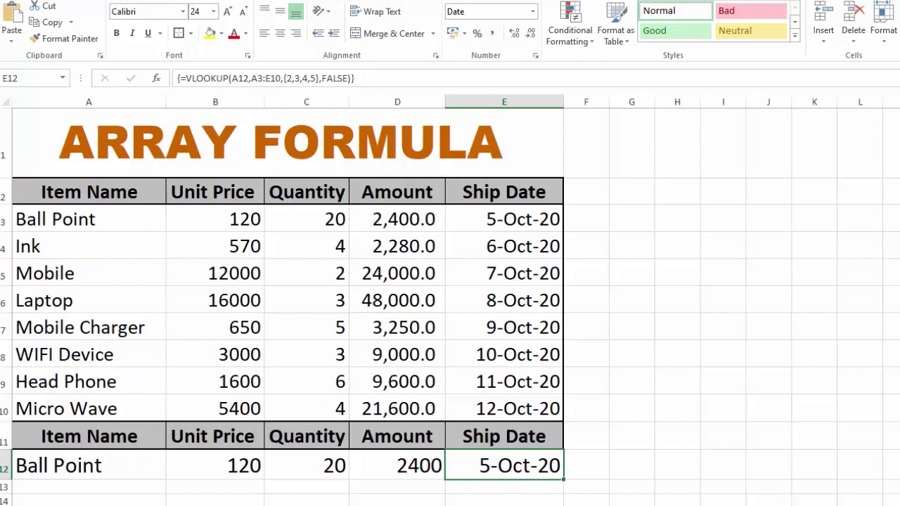
# Add a List data validation to A12 with the source range =$A$3:$A$10
pyautogui.click(116, 466)
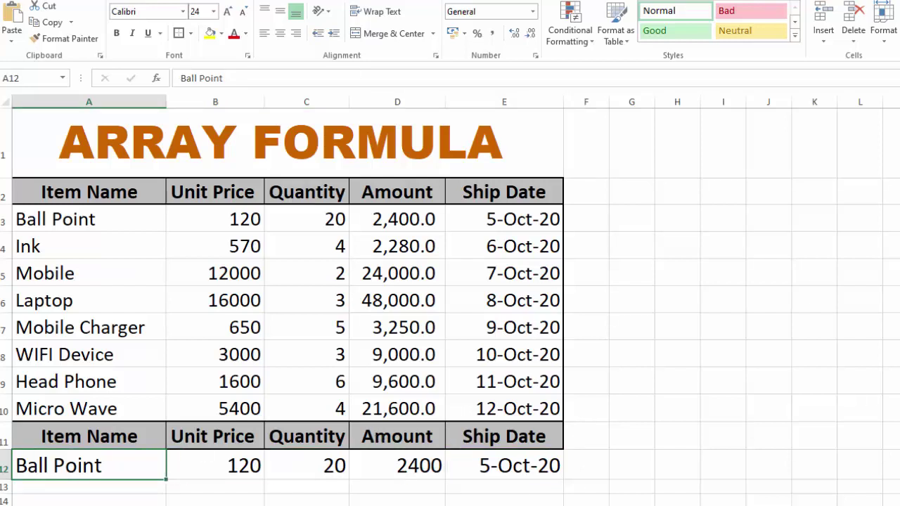
pyautogui.scroll(-2, 450, 302)
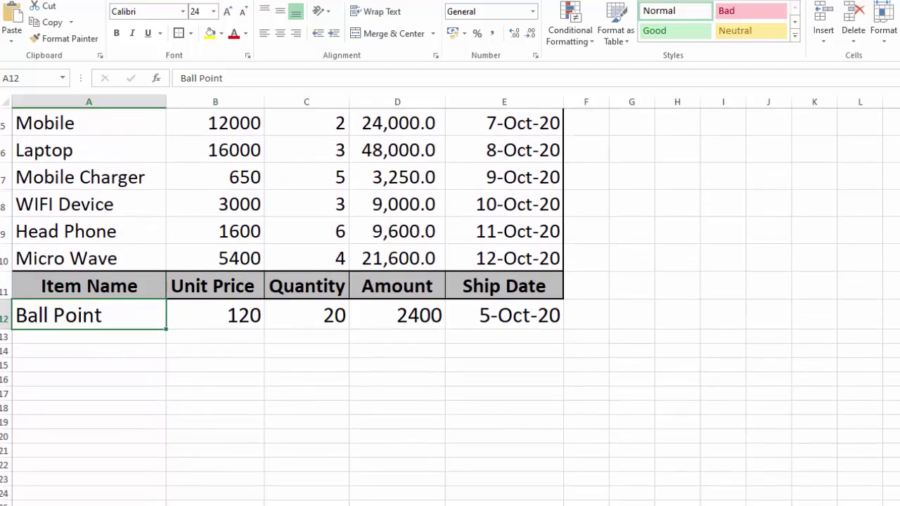
pyautogui.scroll(2, 450, 281)
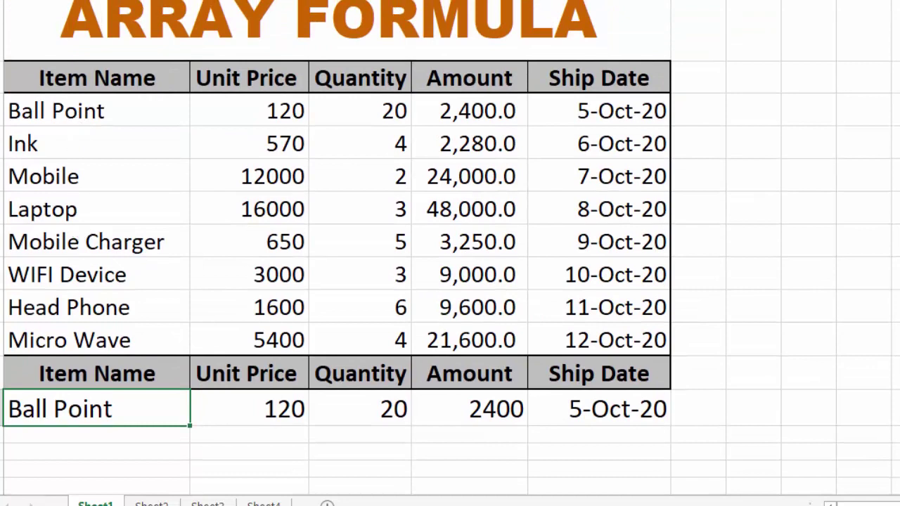
pyautogui.click(880, 231)
pyautogui.click(105, 415)
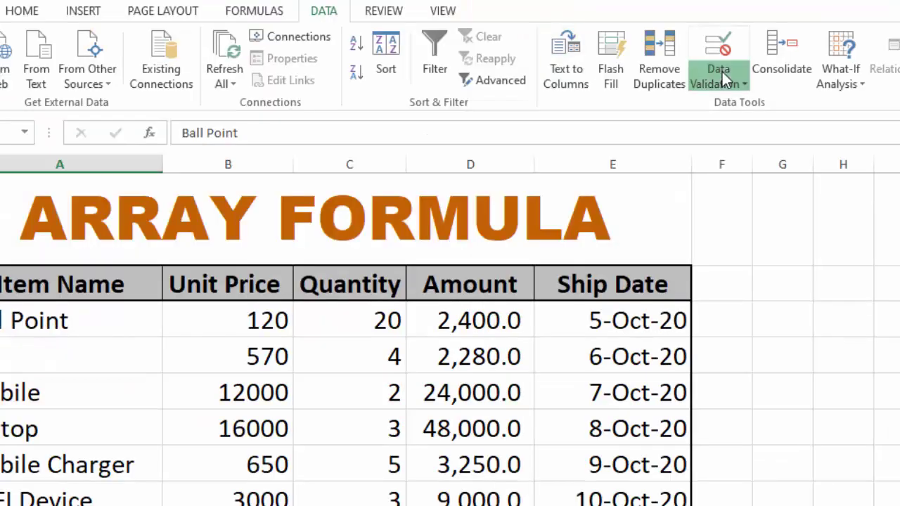
pyautogui.click(722, 71)
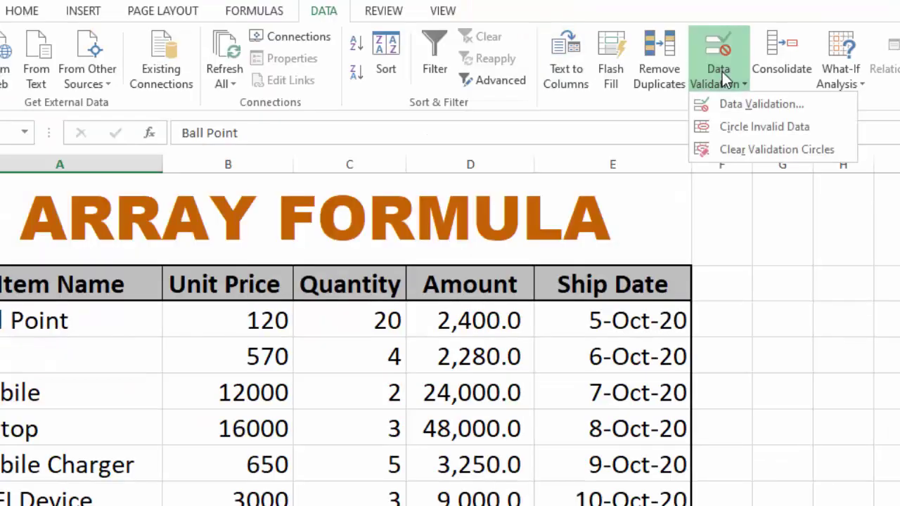
pyautogui.click(737, 105)
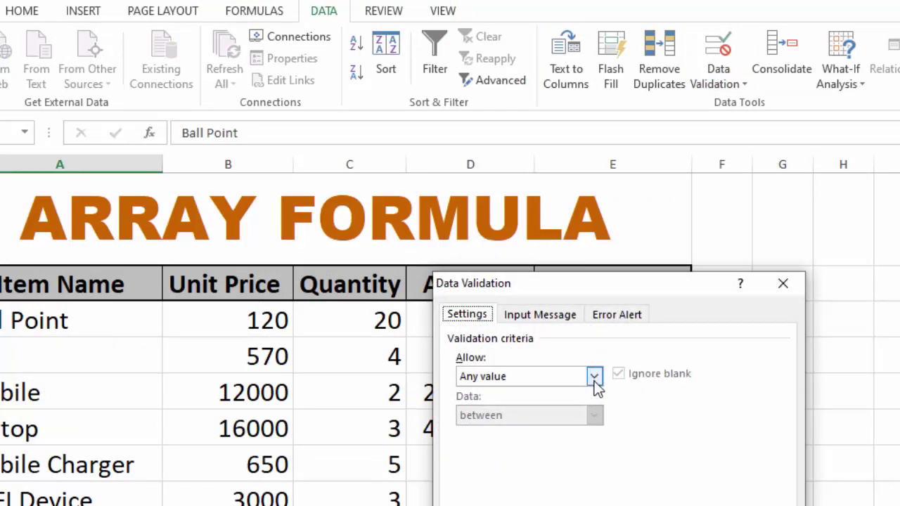
pyautogui.click(594, 378)
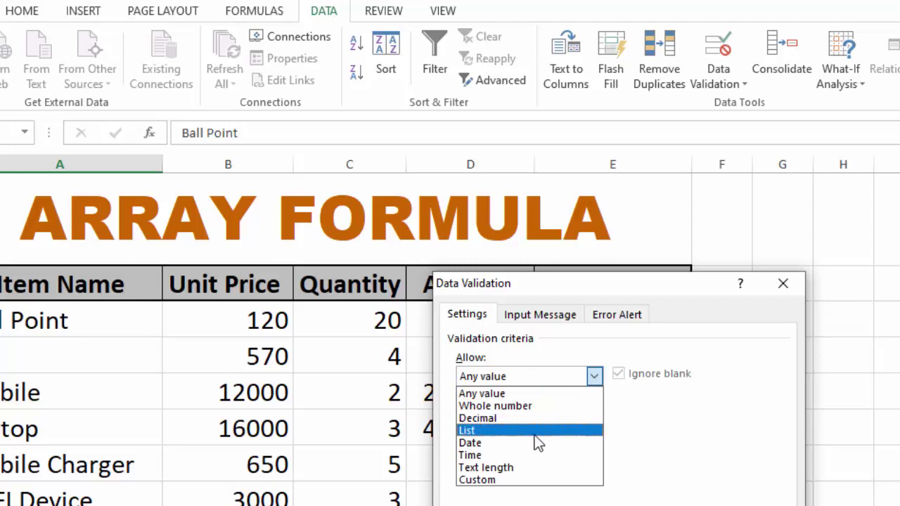
pyautogui.click(535, 432)
pyautogui.click(532, 450)
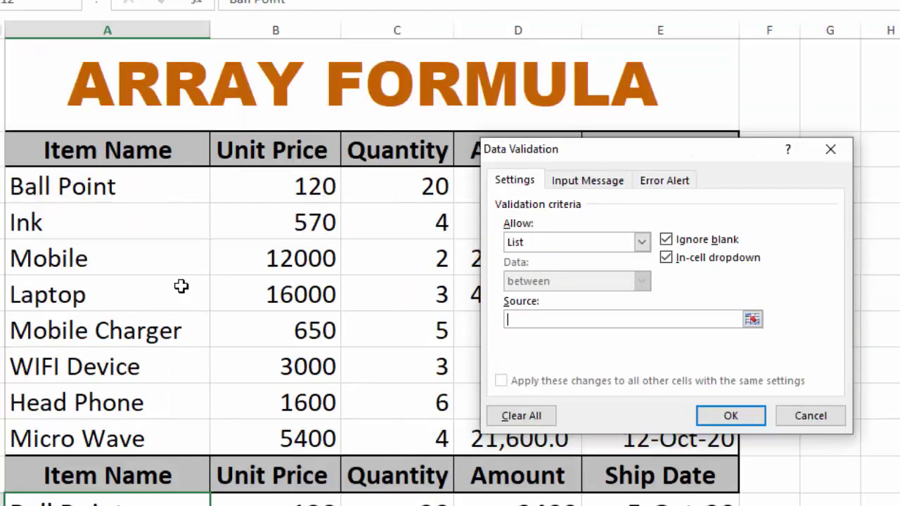
pyautogui.moveTo(112, 188); pyautogui.dragTo(116, 421)
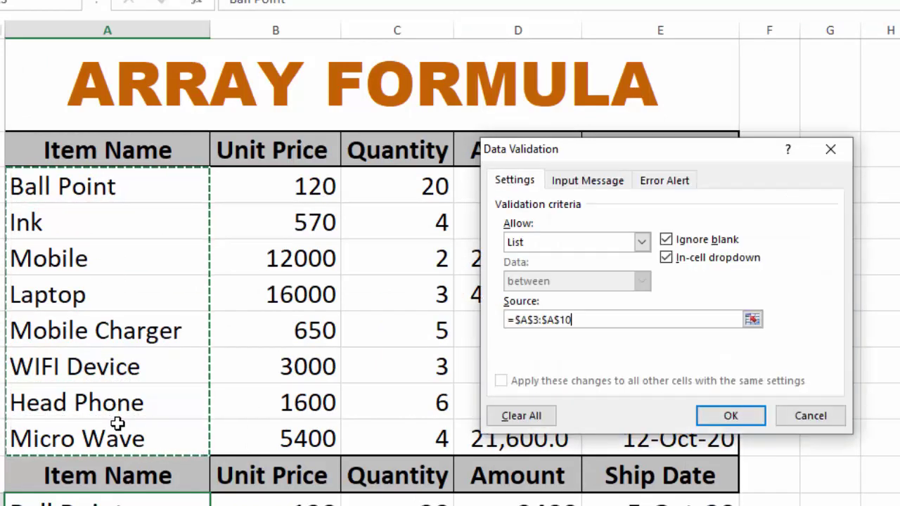
pyautogui.click(724, 416)
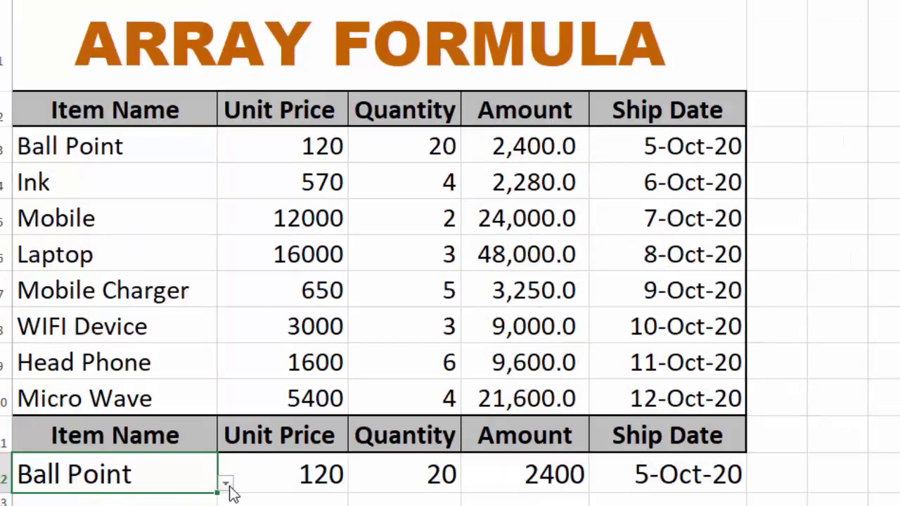
# Test the lookup row by picking Mobile, Mobile Charger and finally WIFI Device from the drop-down list in A12
pyautogui.click(226, 484)
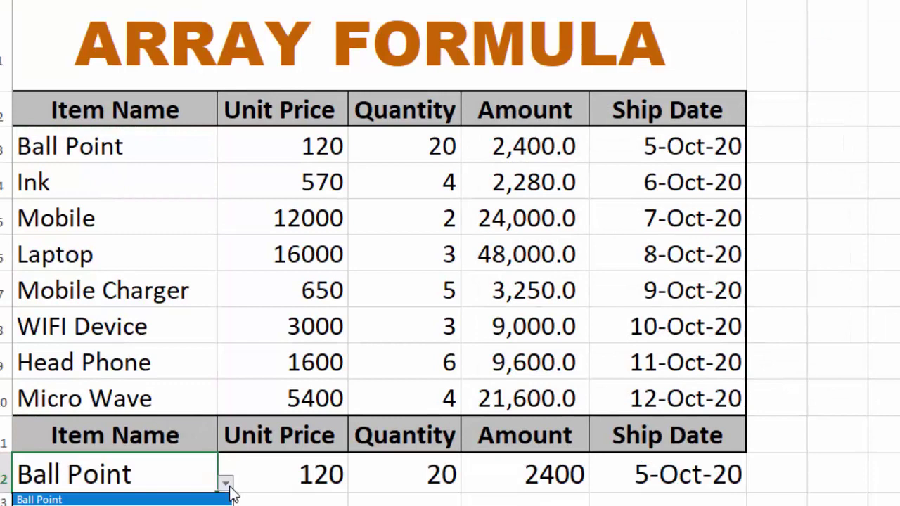
pyautogui.click(227, 485)
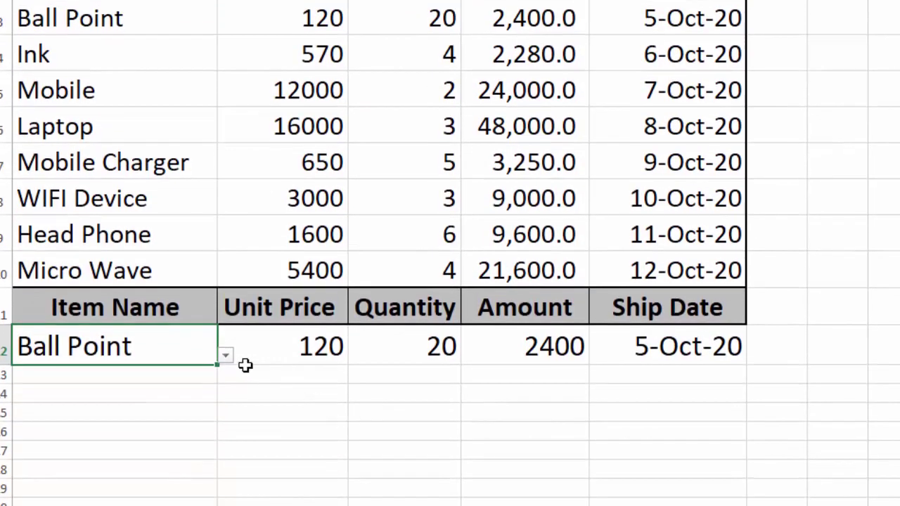
pyautogui.click(226, 357)
pyautogui.click(144, 397)
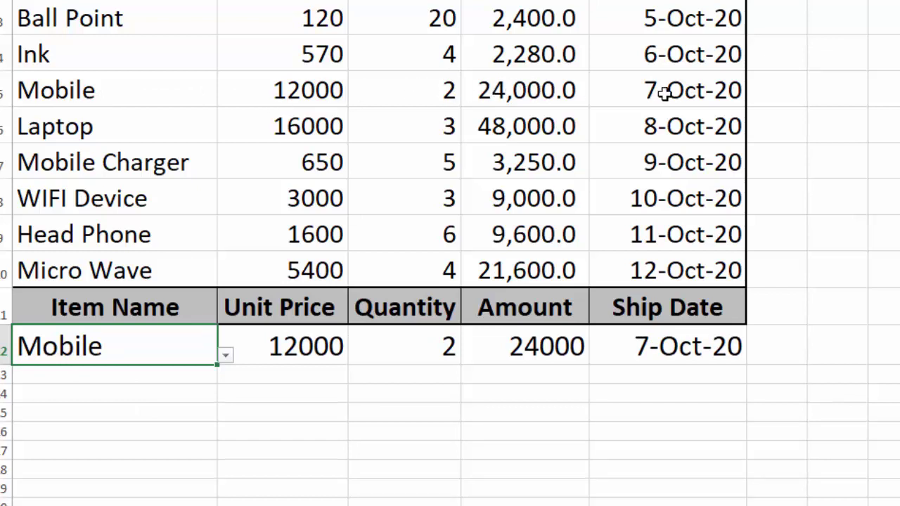
pyautogui.click(225, 354)
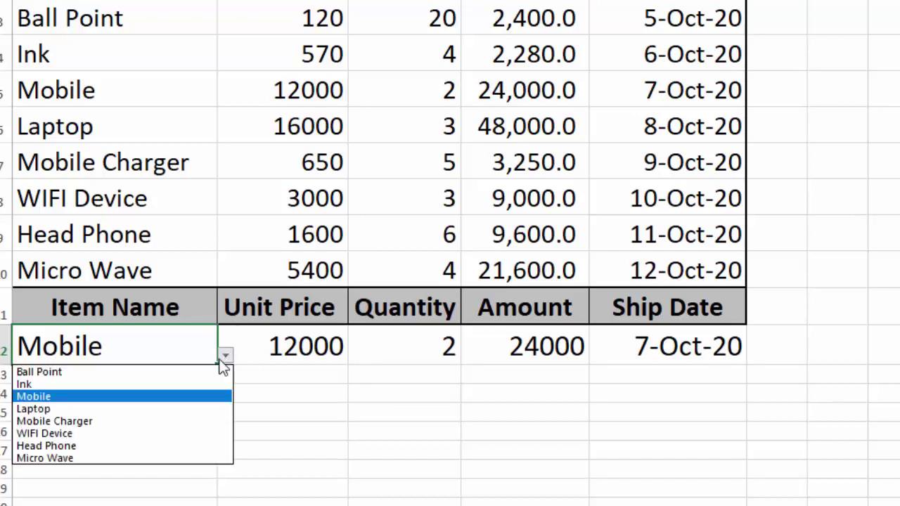
pyautogui.click(136, 419)
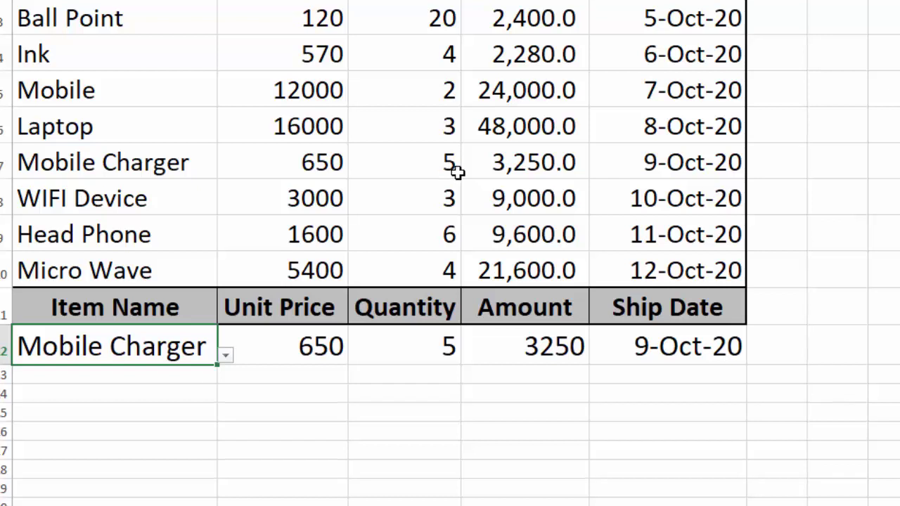
pyautogui.click(225, 355)
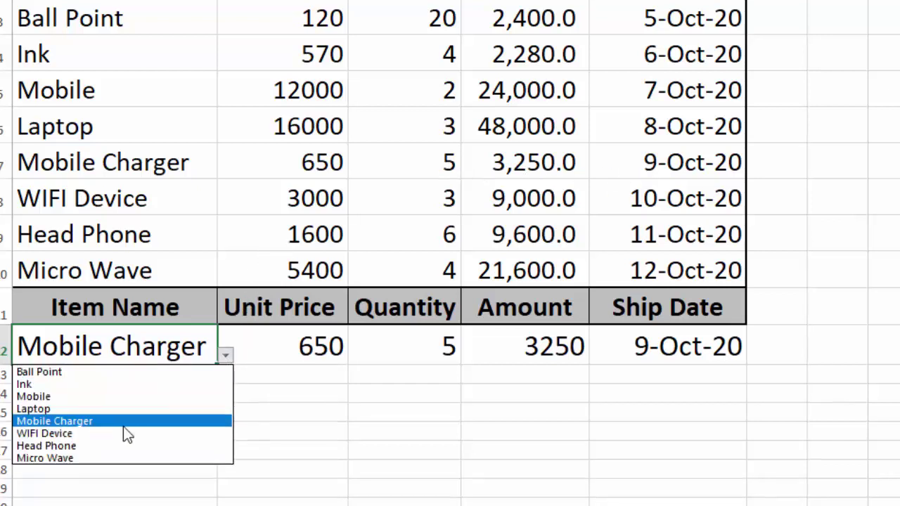
pyautogui.click(118, 433)
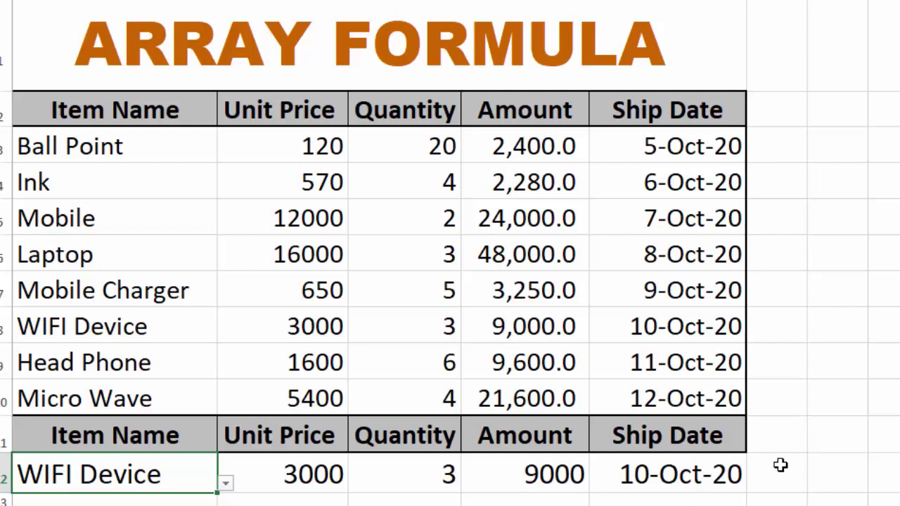
# Switch to the worksheet with the Salaries column and the Criteria and Incentives table
pyautogui.click(893, 503)
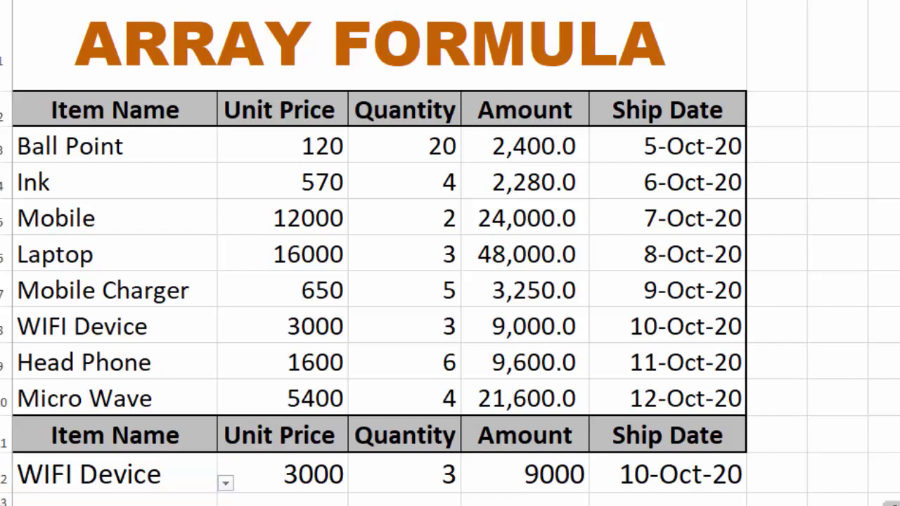
pyautogui.press('Delete')
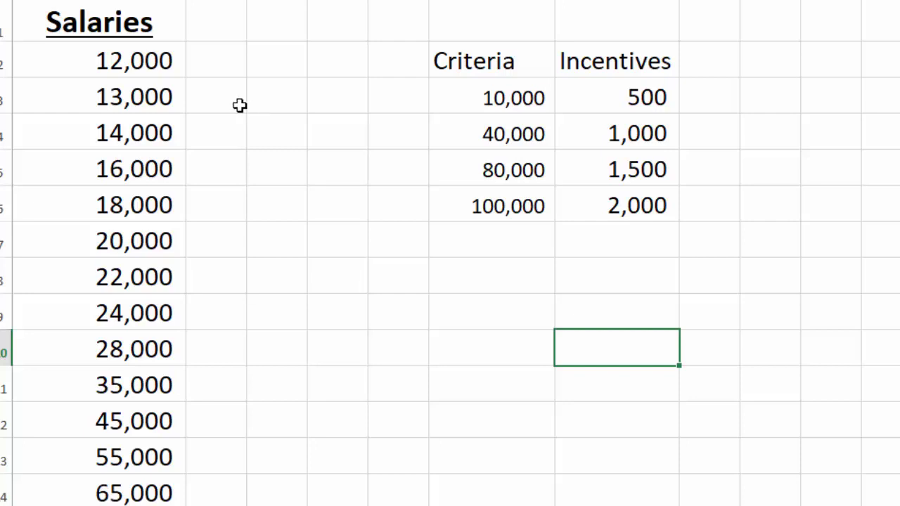
pyautogui.click(135, 65)
pyautogui.scroll(-5, 359, 205)
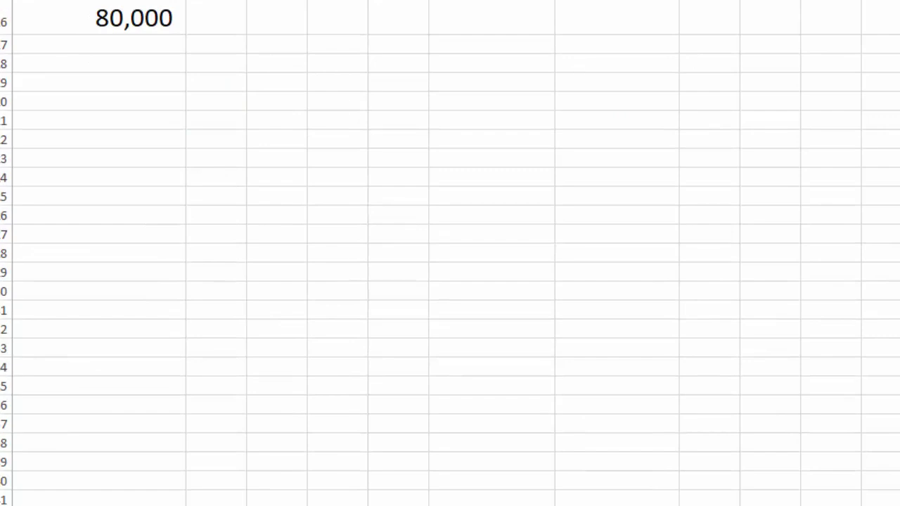
pyautogui.scroll(5, 359, 205)
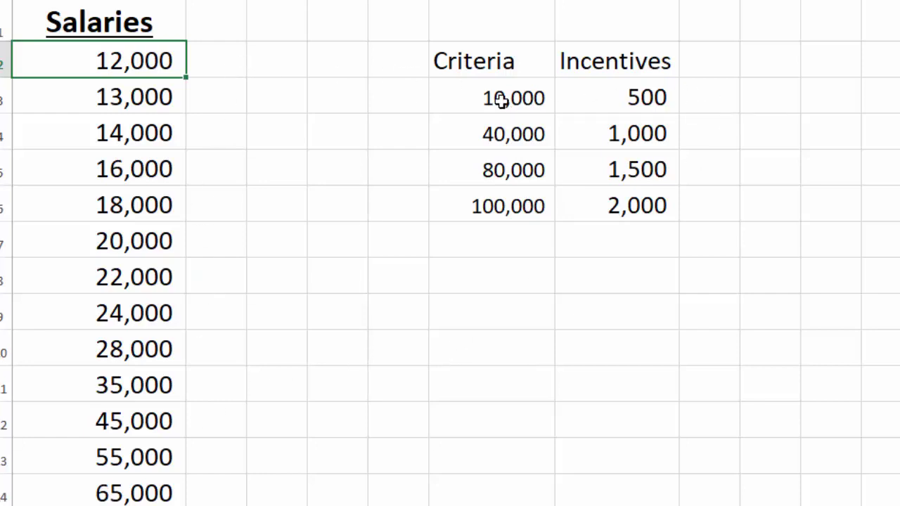
# Start a LOOKUP formula in B2 with the salary in A2 as the lookup value
pyautogui.click(232, 66)
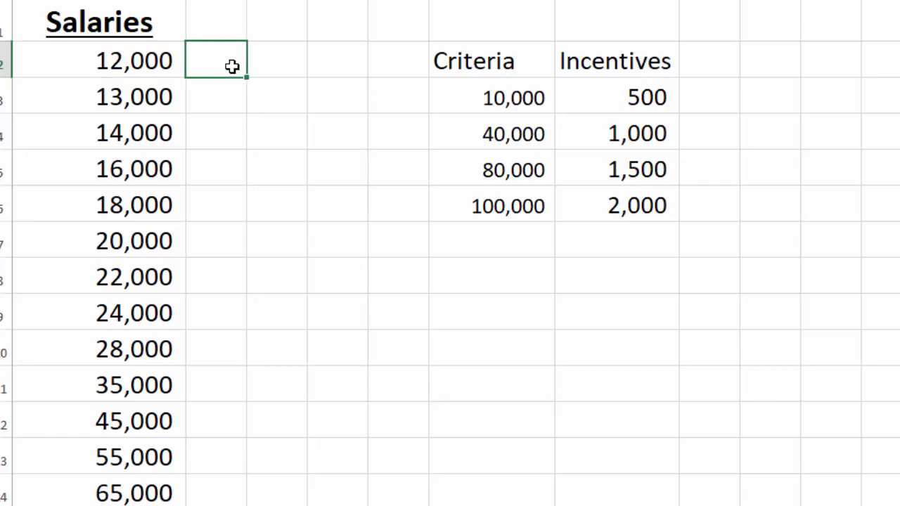
pyautogui.write('=looku')
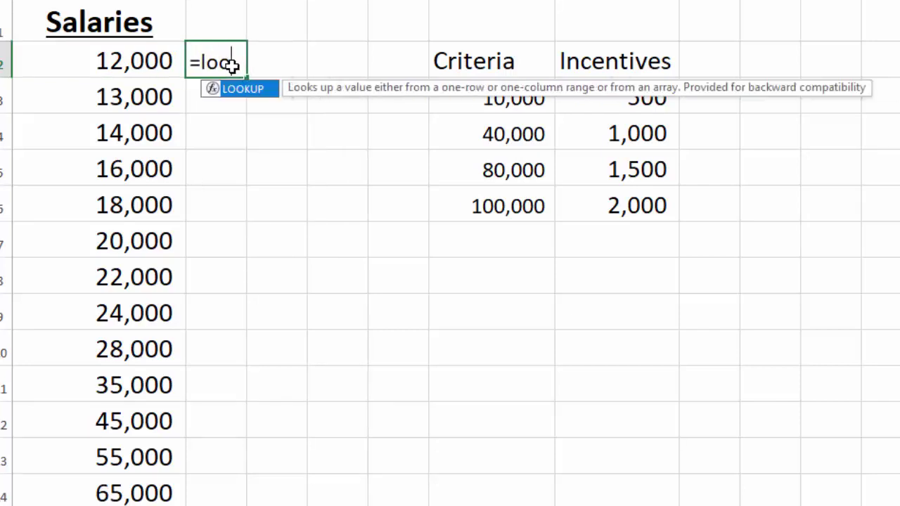
pyautogui.write('p(')
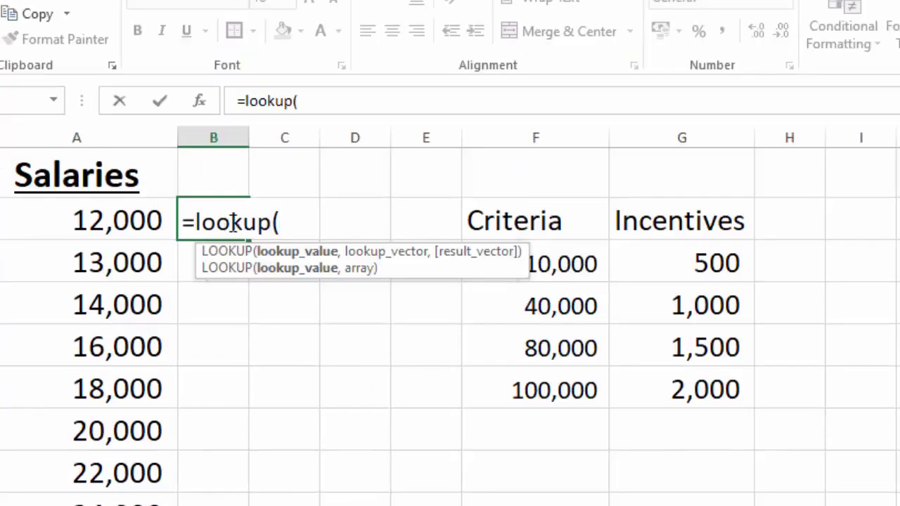
pyautogui.click(122, 220)
pyautogui.write(',')
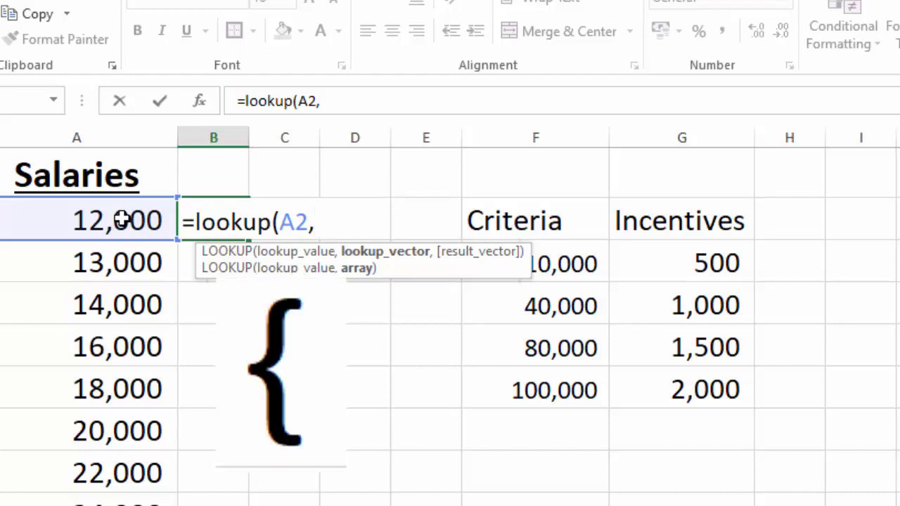
# Give the LOOKUP formula in B2 the array constant {10000,40000,80000,100000} as its lookup vector
pyautogui.write('{')
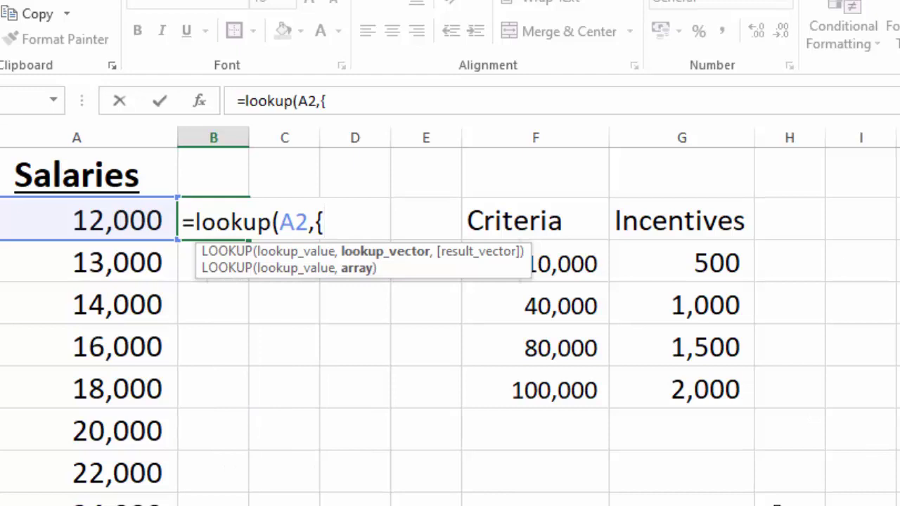
pyautogui.write('1000')
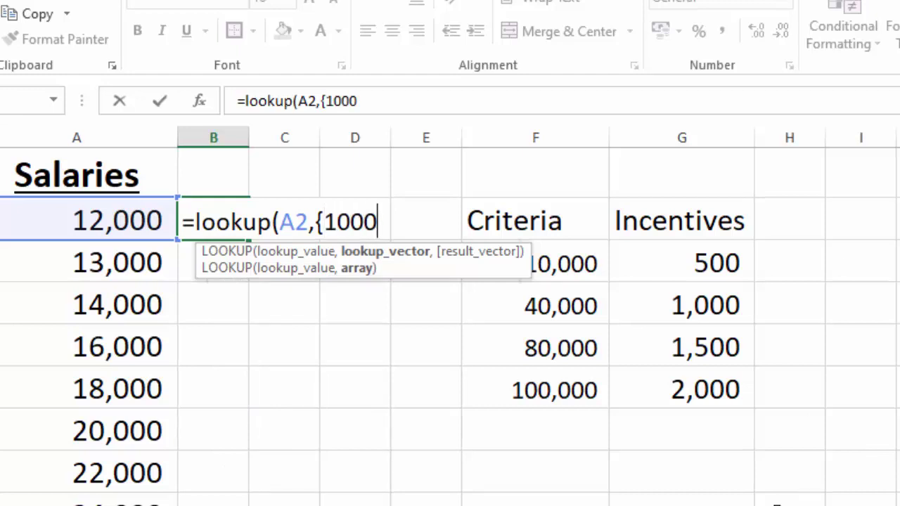
pyautogui.write('0')
pyautogui.write(',')
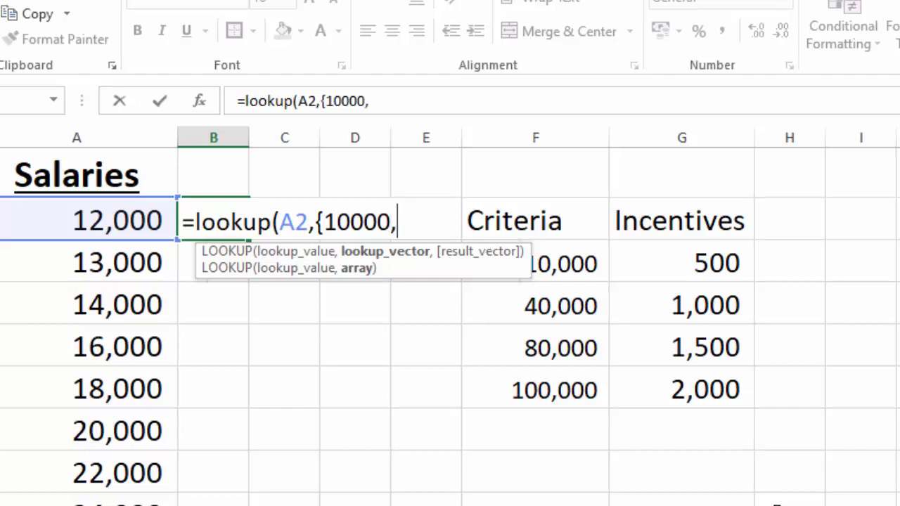
pyautogui.write('40000')
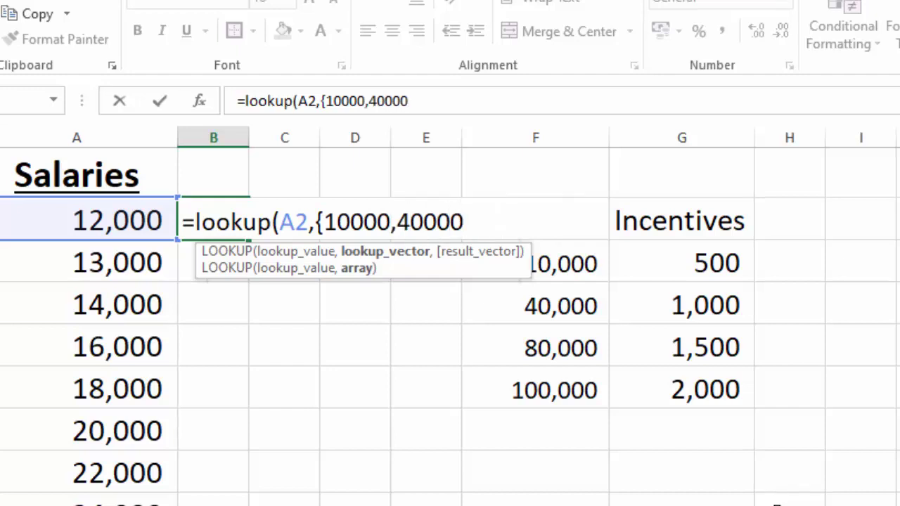
pyautogui.write(',80000,')
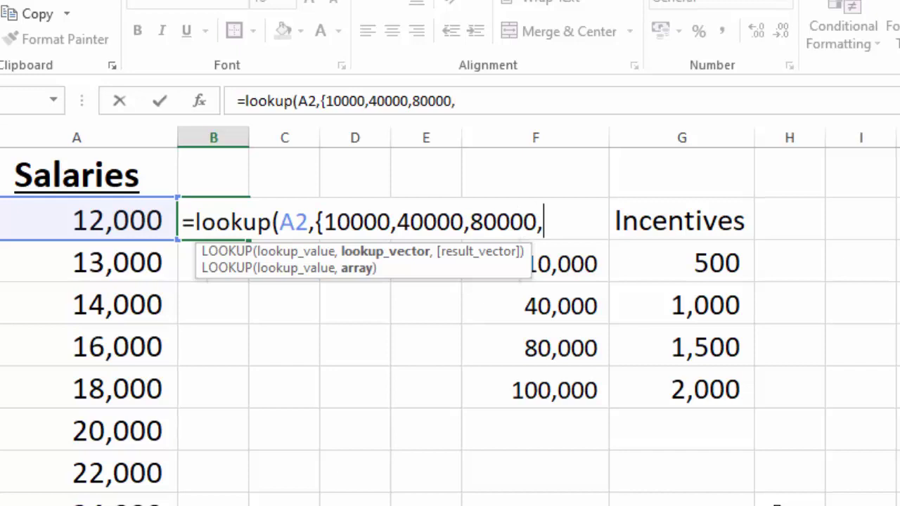
pyautogui.write('1000')
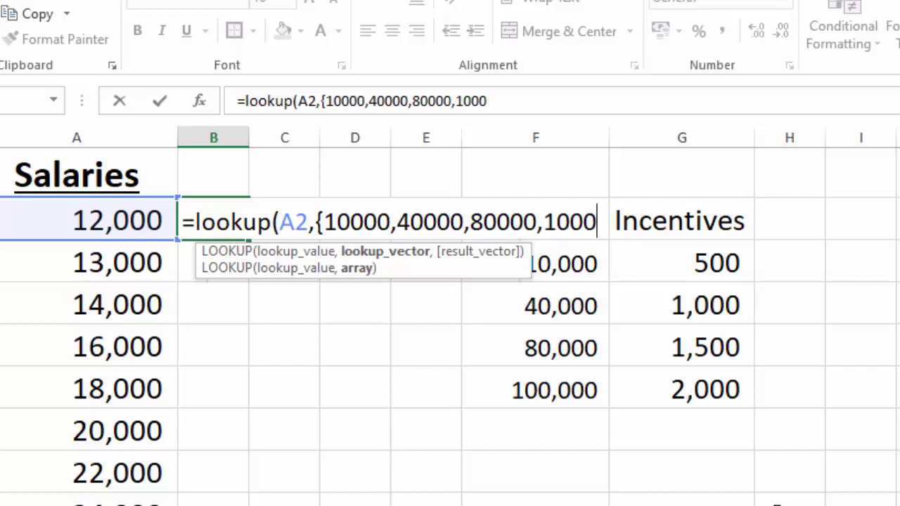
pyautogui.write('00')
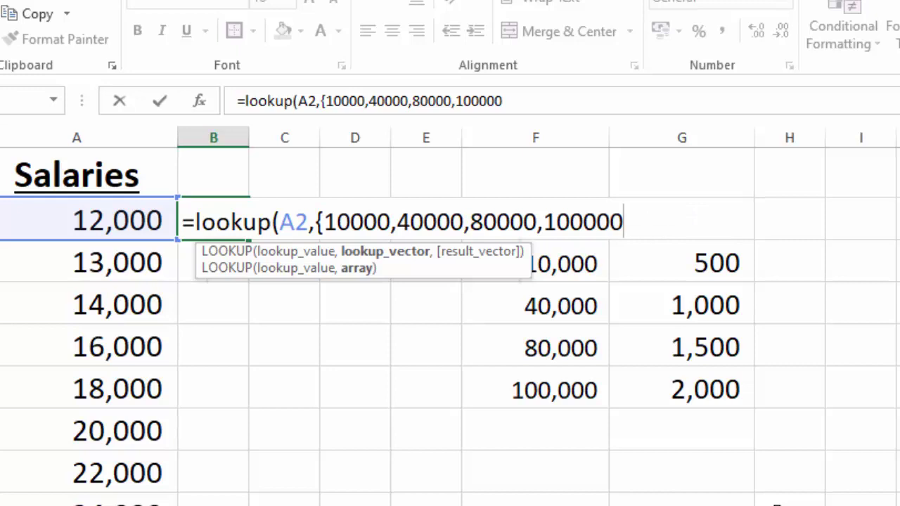
pyautogui.write('},')
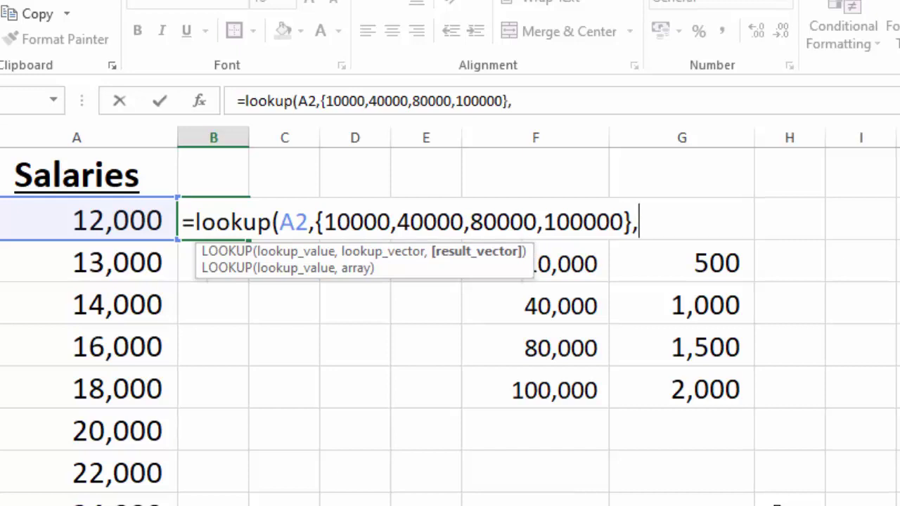
# Complete the LOOKUP formula in B2 with the array constant {500,1000,1500,2000} as its result vector
pyautogui.write('{5')
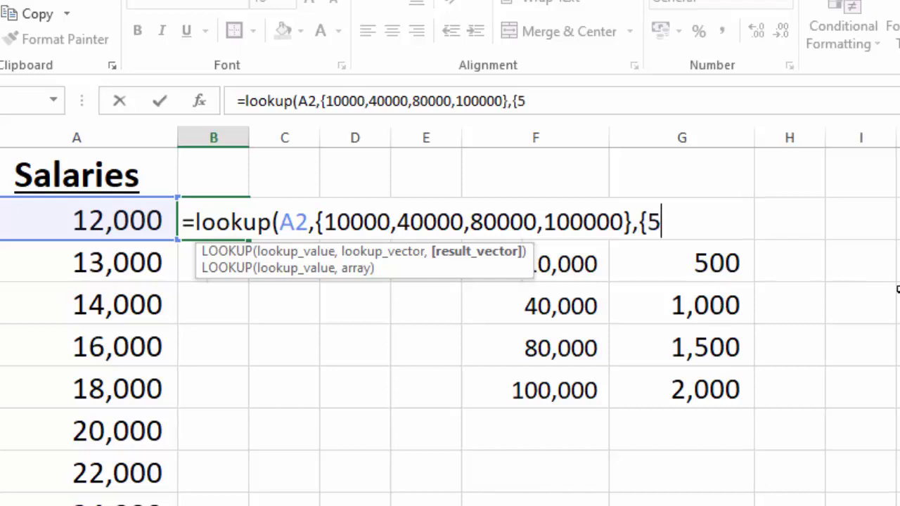
pyautogui.write('00,')
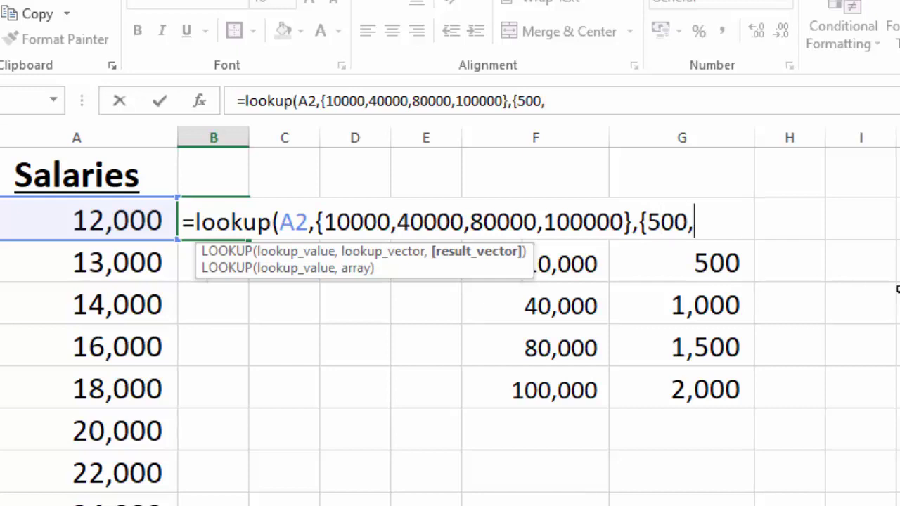
pyautogui.write('1000')
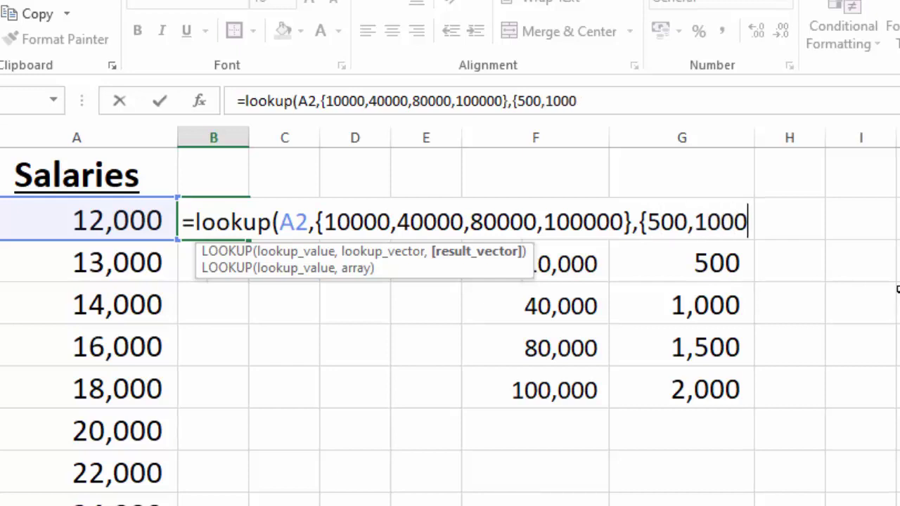
pyautogui.write(',1500')
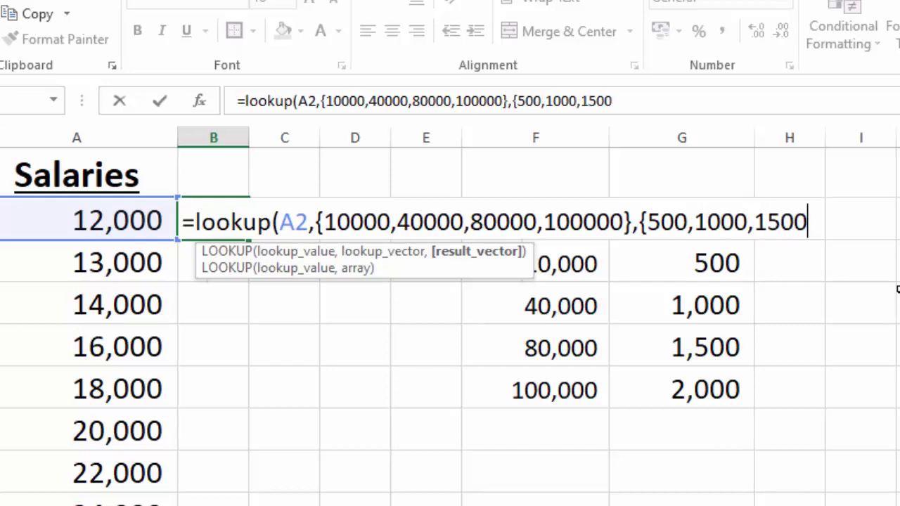
pyautogui.write(',20')
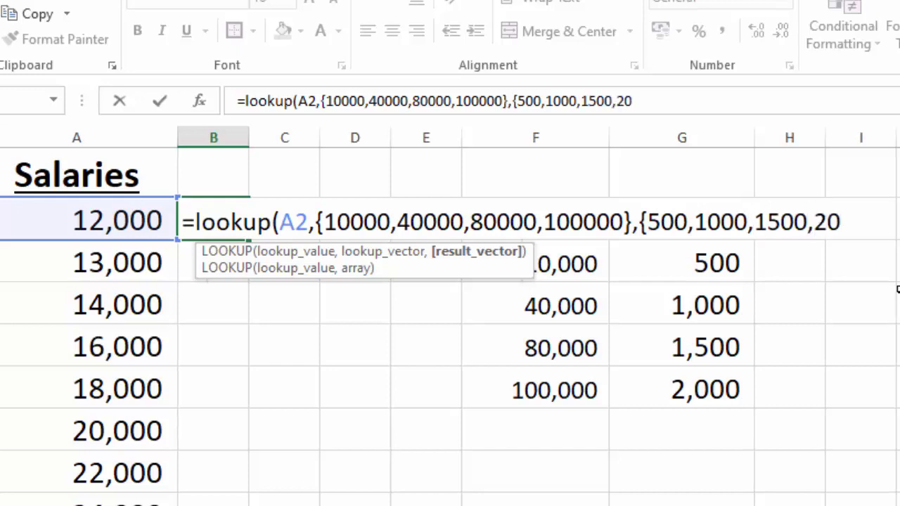
pyautogui.write('00')
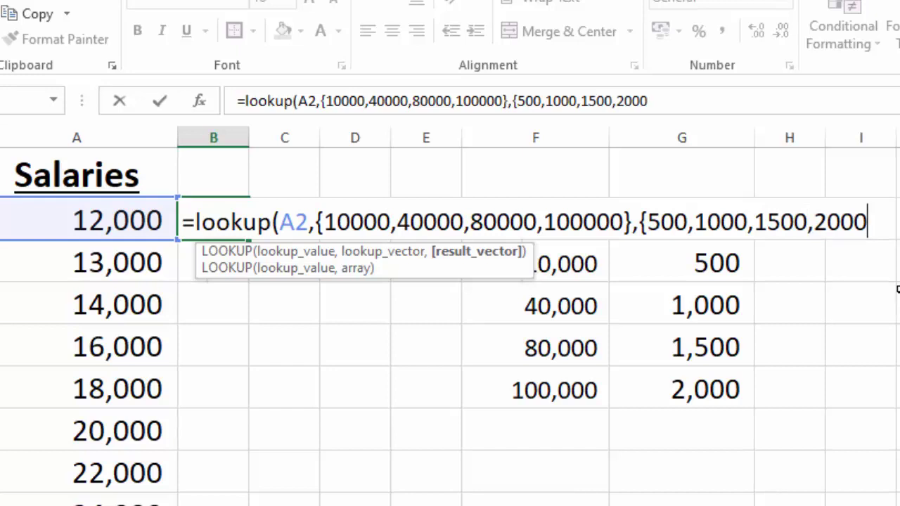
pyautogui.write('}')
pyautogui.write(')')
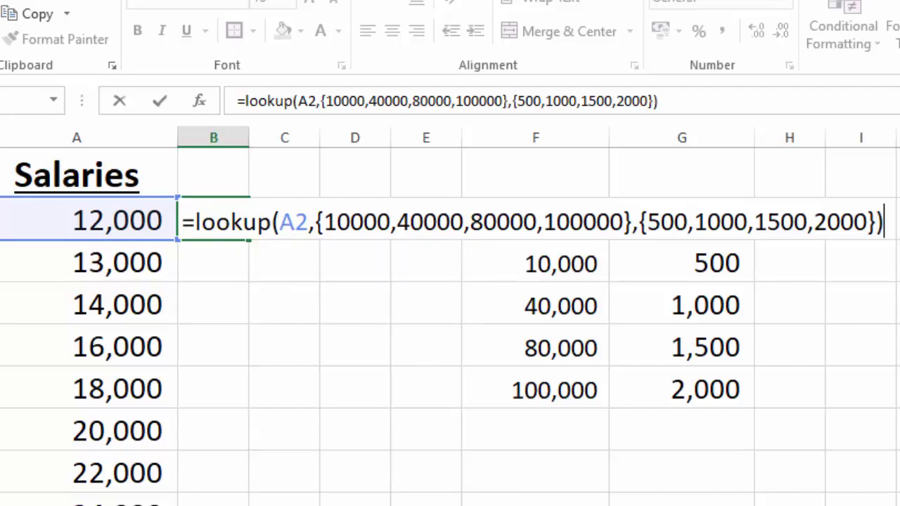
pyautogui.press('Return')
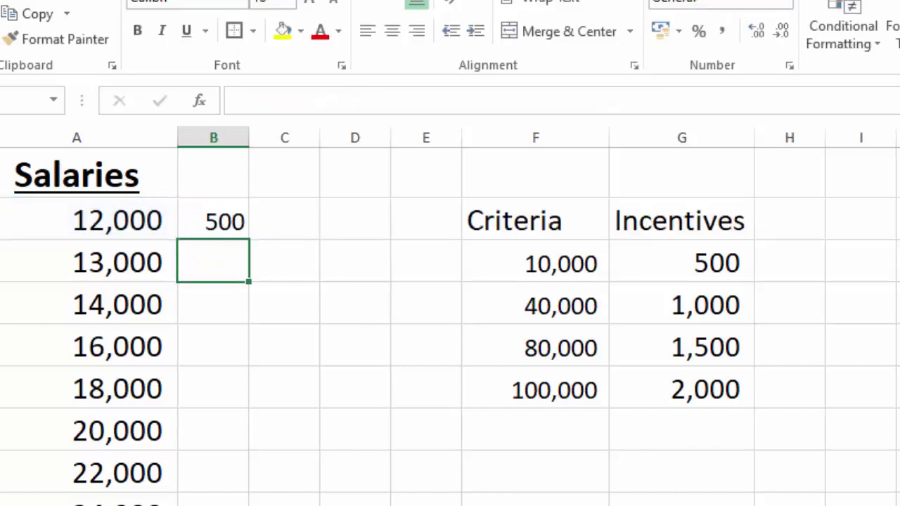
# Re-enter the LOOKUP formula in B2 as an array formula and fill it down alongside all the salaries
pyautogui.click(233, 222)
pyautogui.doubleClick(232, 222)
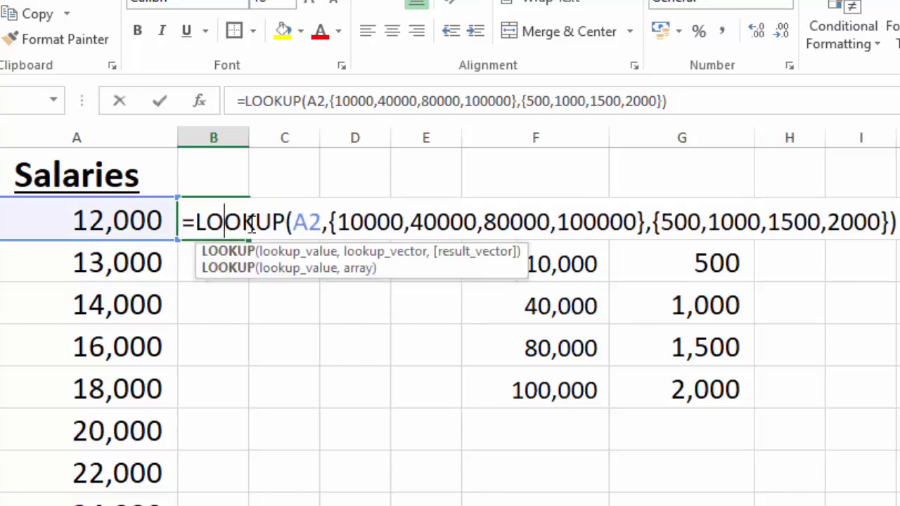
pyautogui.click(894, 222)
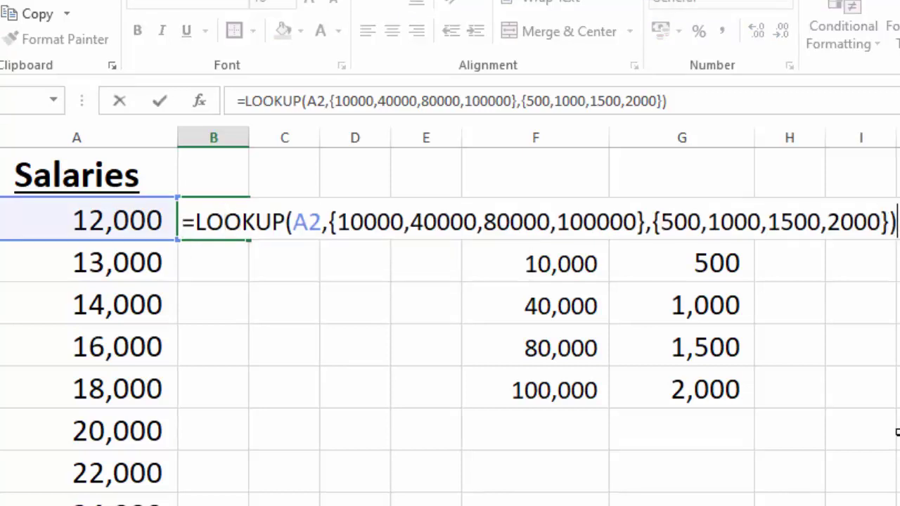
pyautogui.press('Return')
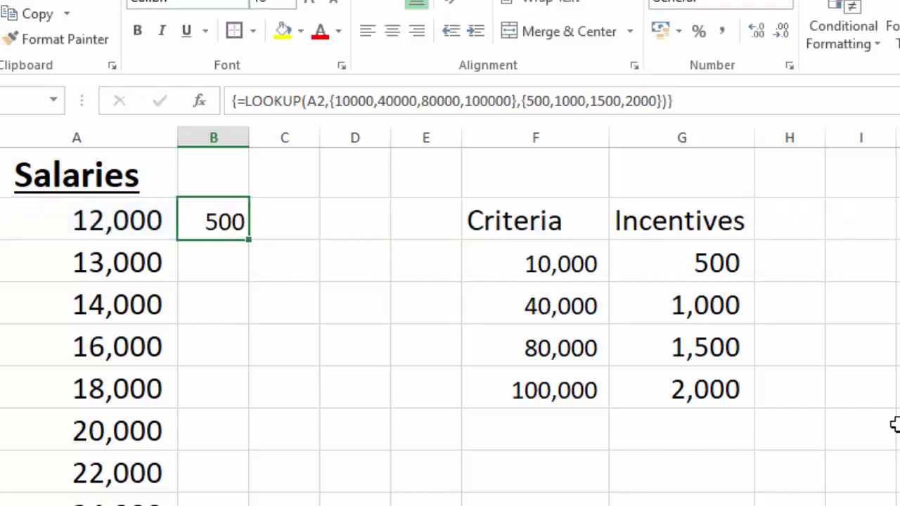
pyautogui.doubleClick(251, 239)
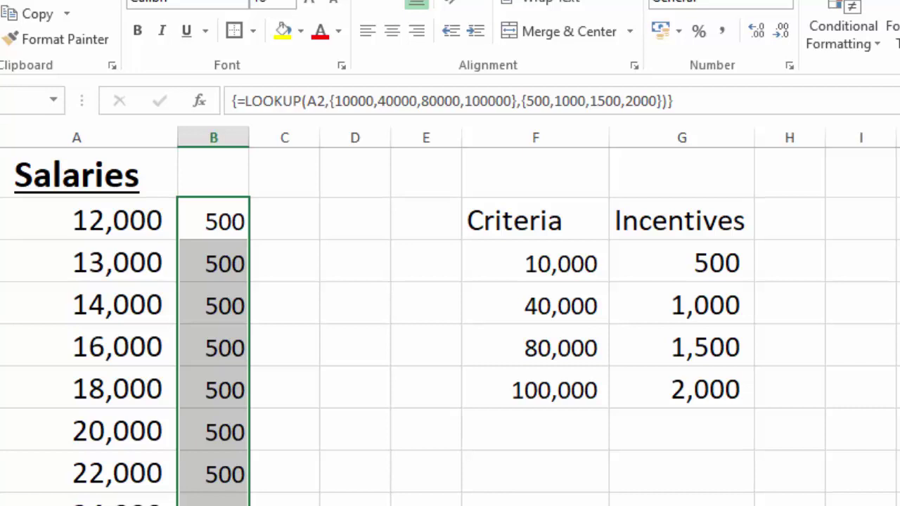
# Add the test salaries 85000 in A17 and 100000 in A18 below the existing Salaries list
pyautogui.scroll(-2, 450, 324)
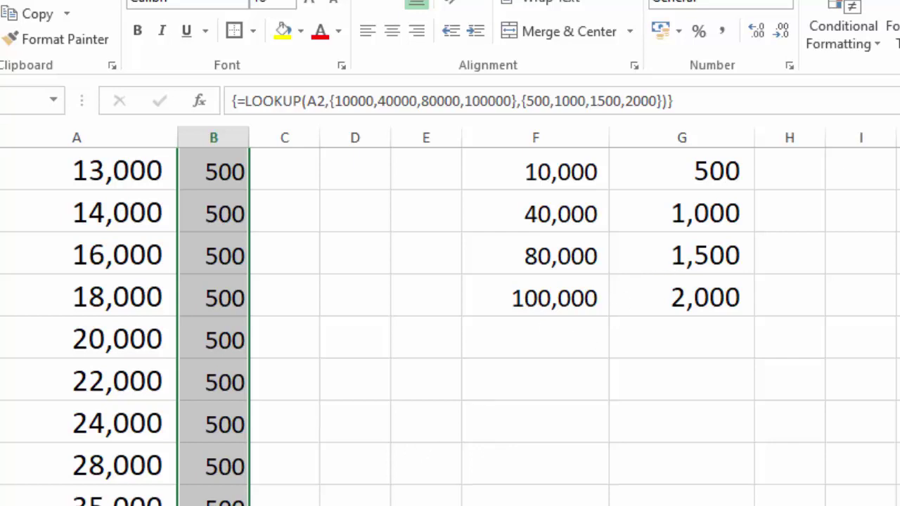
pyautogui.click(77, 504)
pyautogui.write('8')
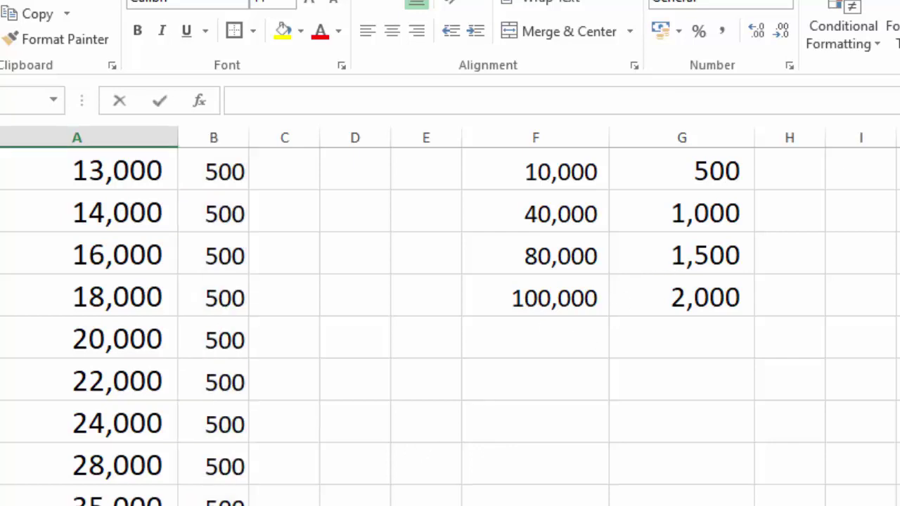
pyautogui.write('5999')
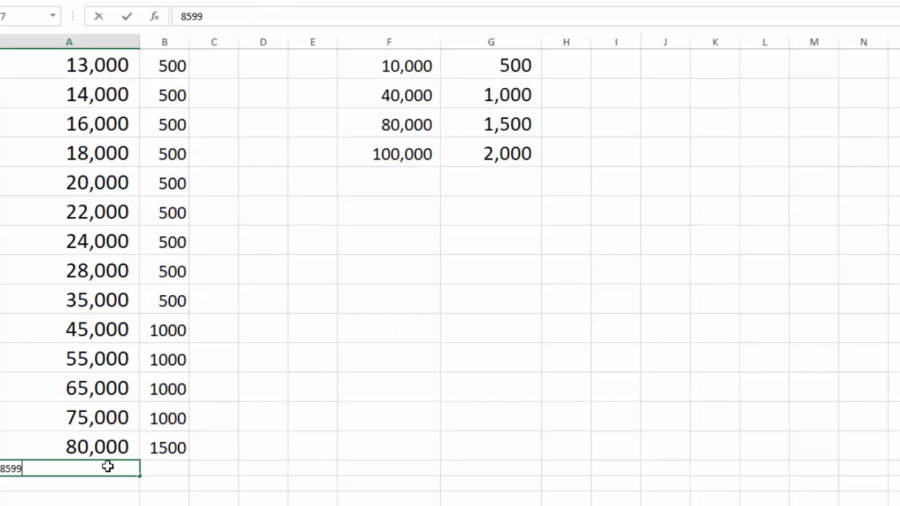
pyautogui.press('BackSpace')
pyautogui.press('BackSpace')
pyautogui.press('BackSpace')
pyautogui.write('000')
pyautogui.press('Return')
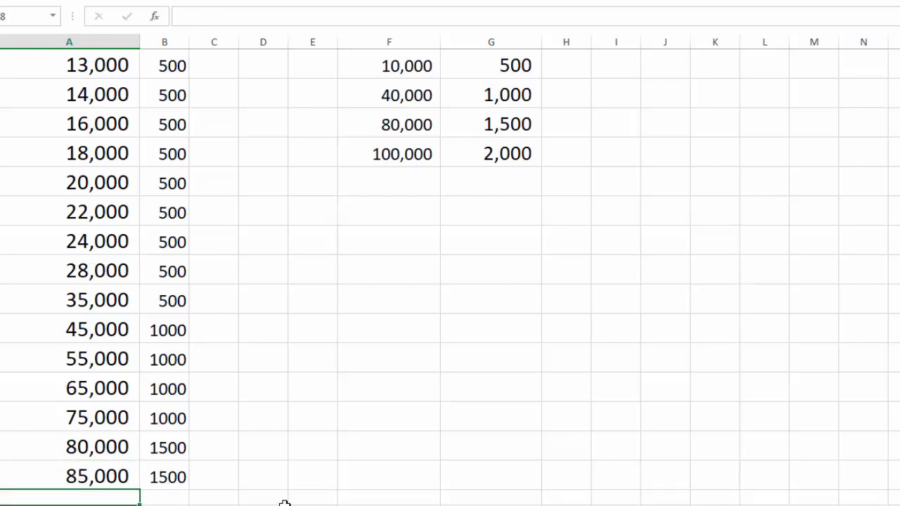
pyautogui.write('100000')
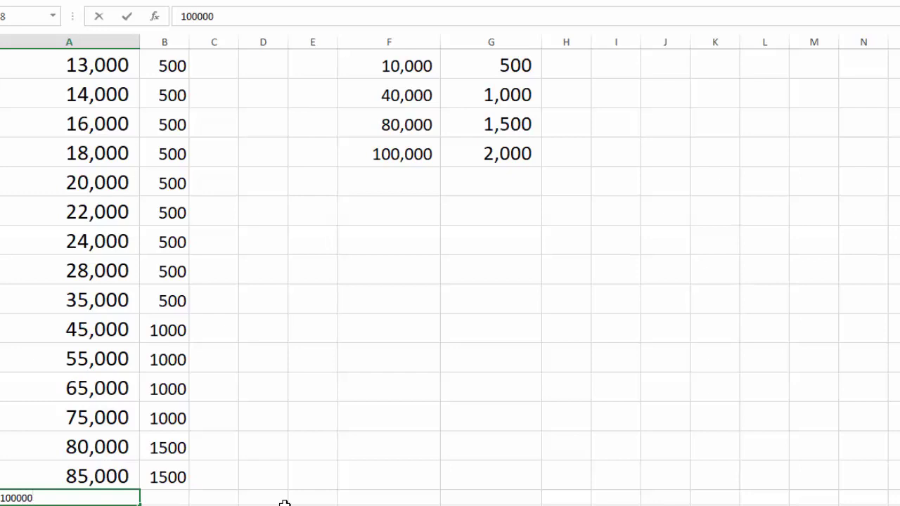
pyautogui.press('Tab')
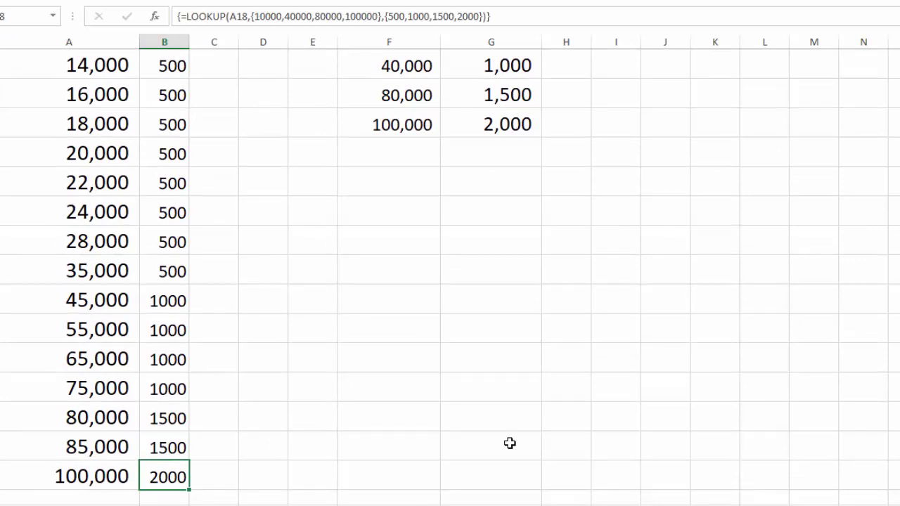
pyautogui.scroll(1, 449, 281)
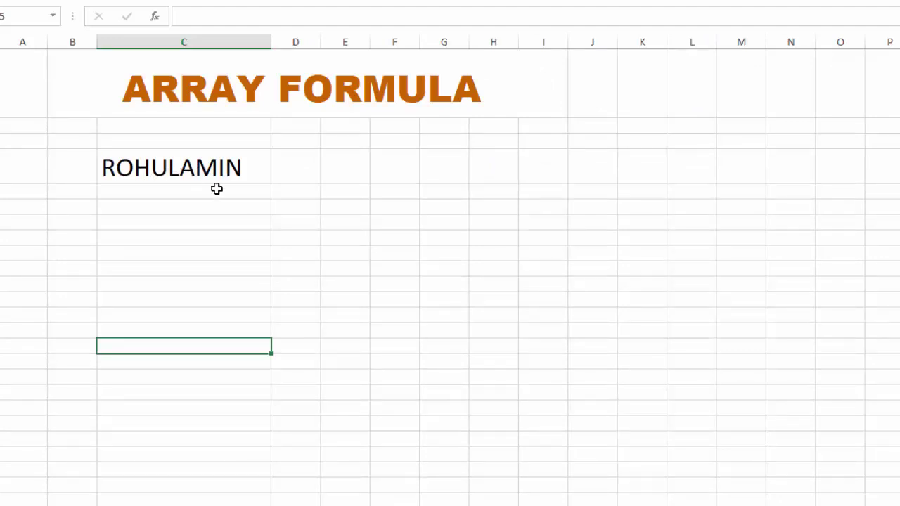
pyautogui.click(287, 171)
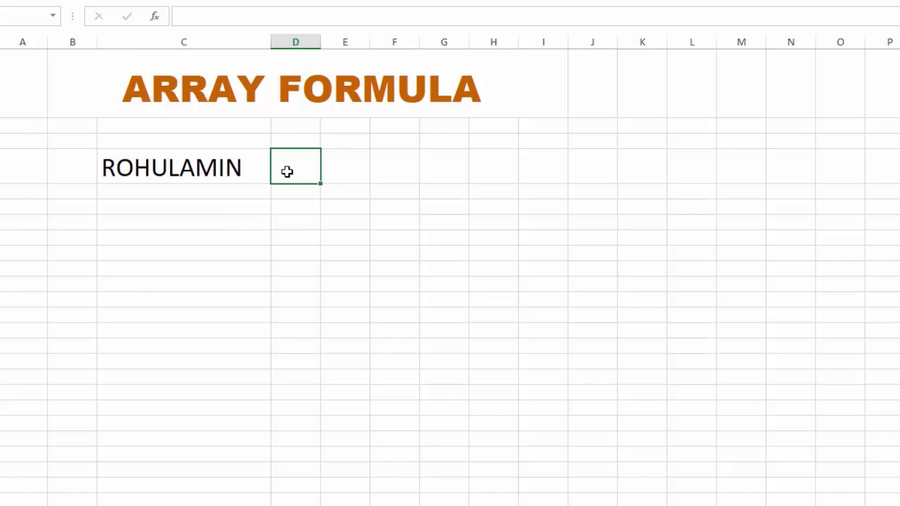
pyautogui.click(344, 168)
pyautogui.click(384, 170)
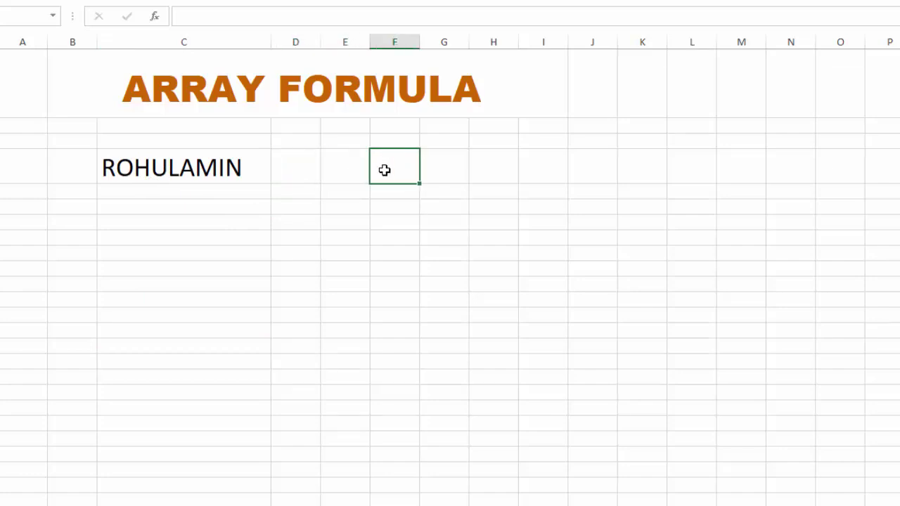
pyautogui.click(450, 167)
pyautogui.click(508, 166)
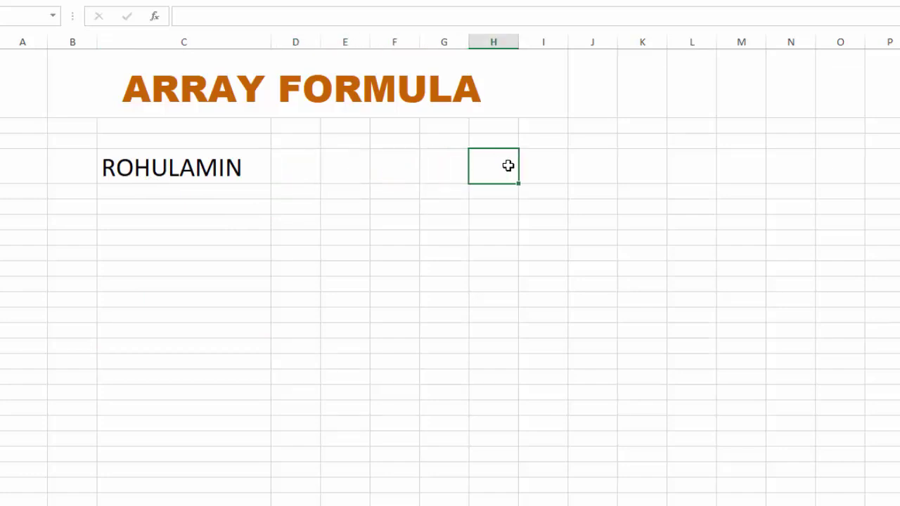
# Start a MID formula in D4 with the name cell C4 as its text, locking only the column as $C4
pyautogui.click(309, 170)
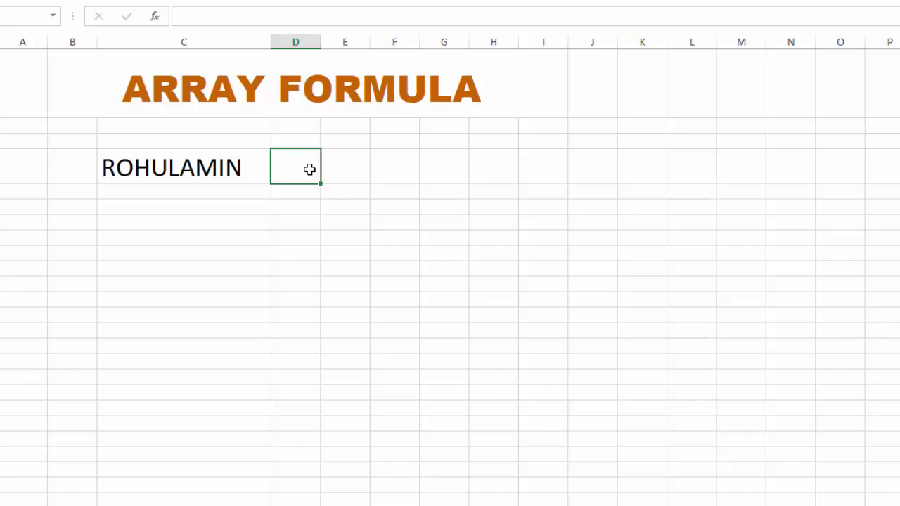
pyautogui.write('=MID')
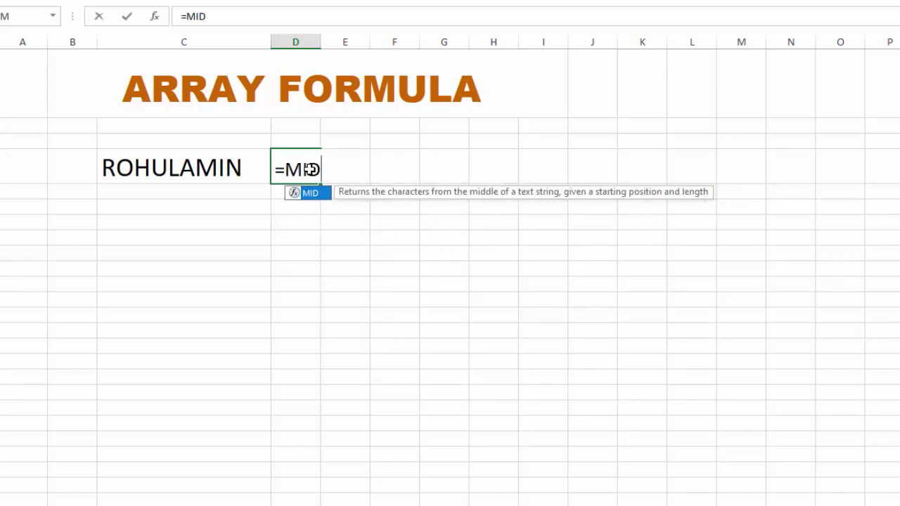
pyautogui.write('(')
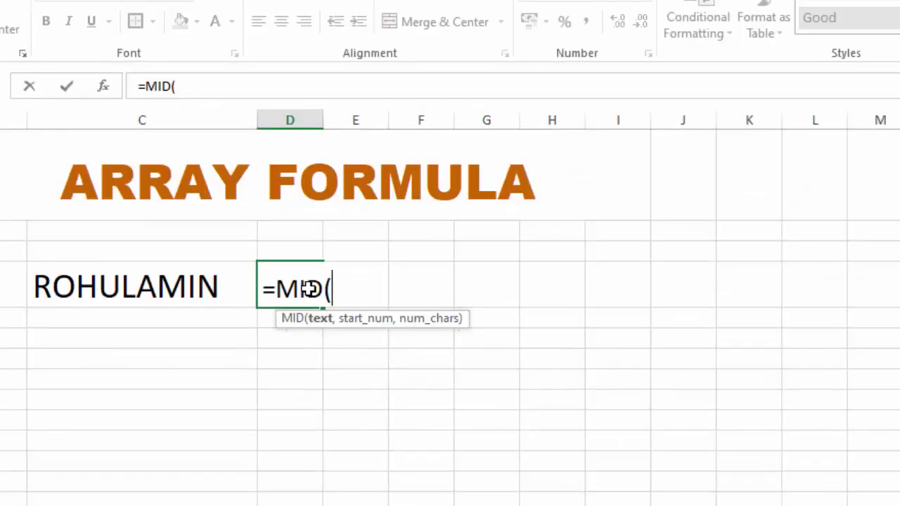
pyautogui.click(167, 283)
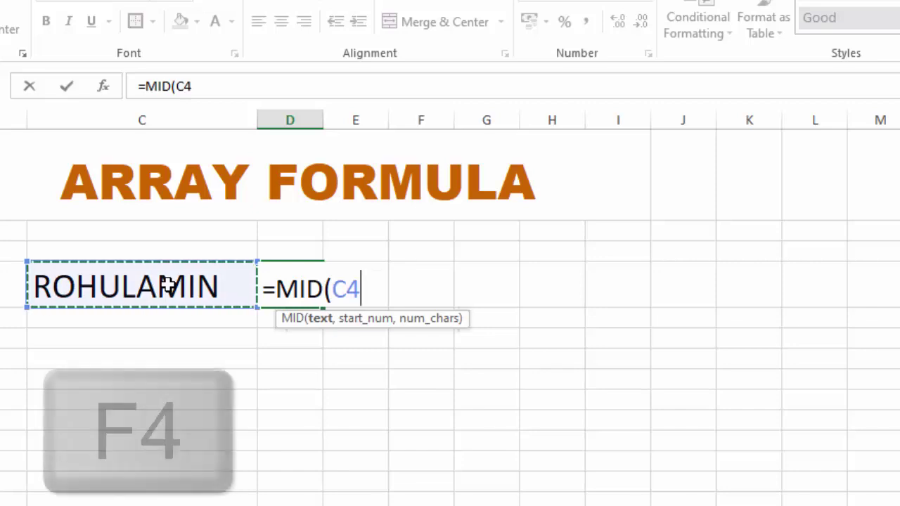
pyautogui.press('F4')
pyautogui.press('F4')
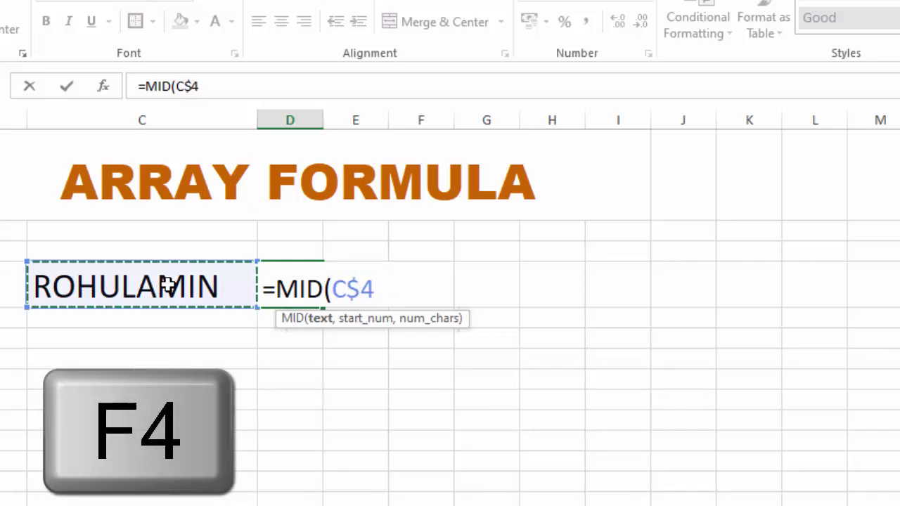
pyautogui.press('F4')
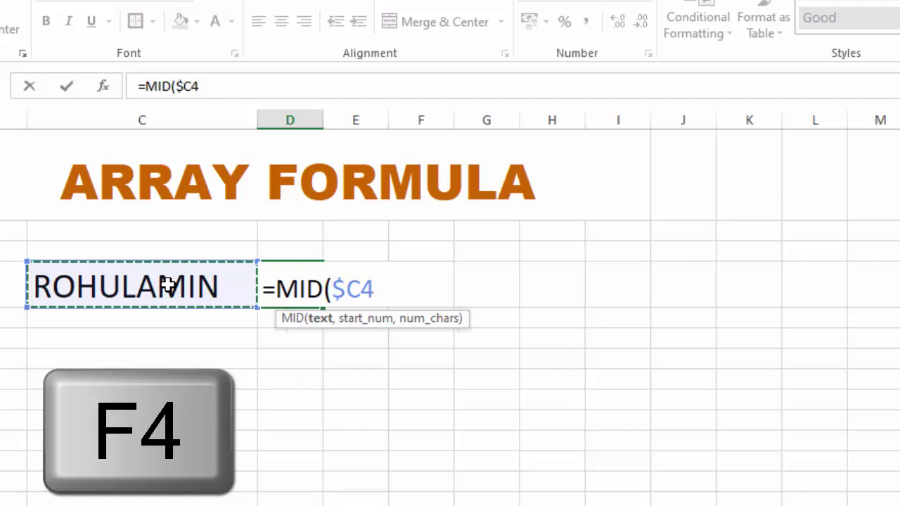
# Complete the MID formula in D4 with start number 1 and one character, and fill it across to K4
pyautogui.write(',1')
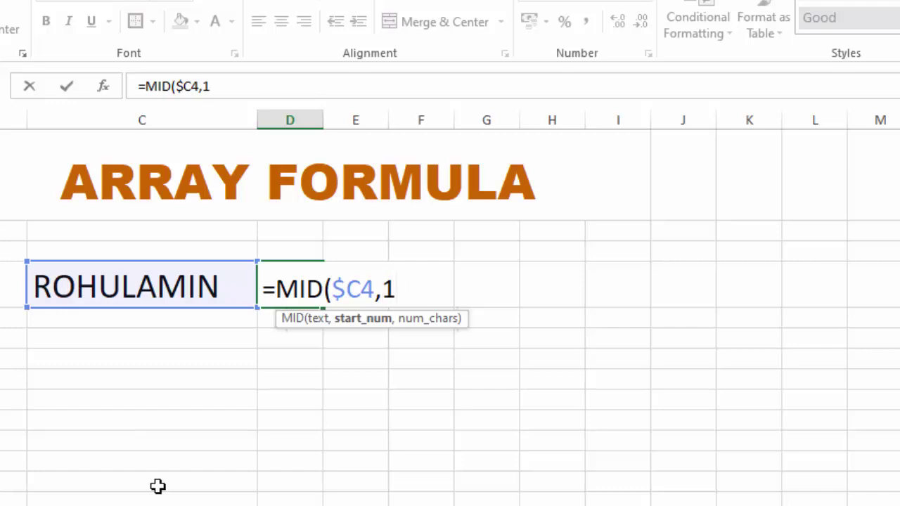
pyautogui.write(',')
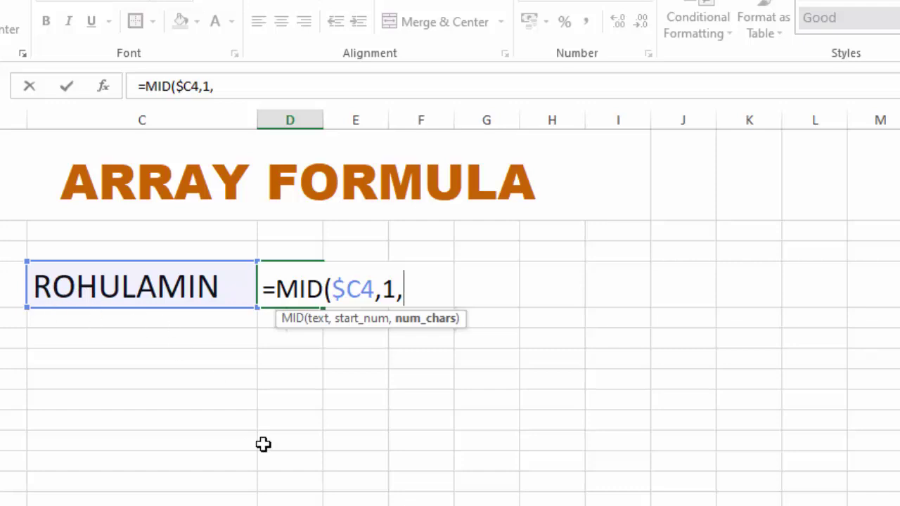
pyautogui.write('1)')
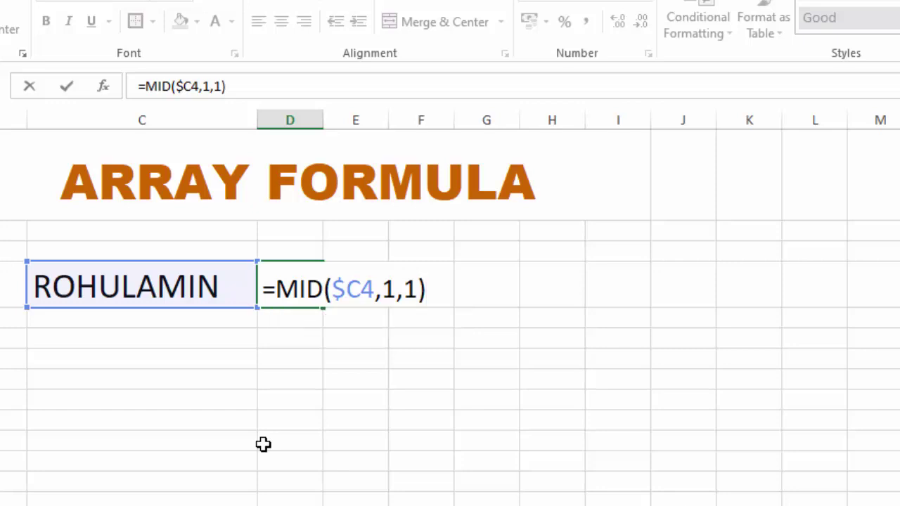
pyautogui.press('Return')
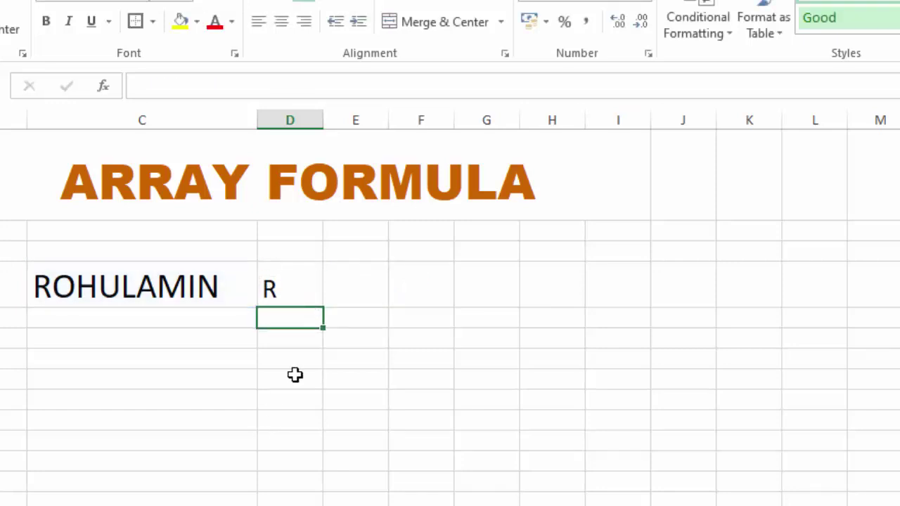
pyautogui.click(288, 277)
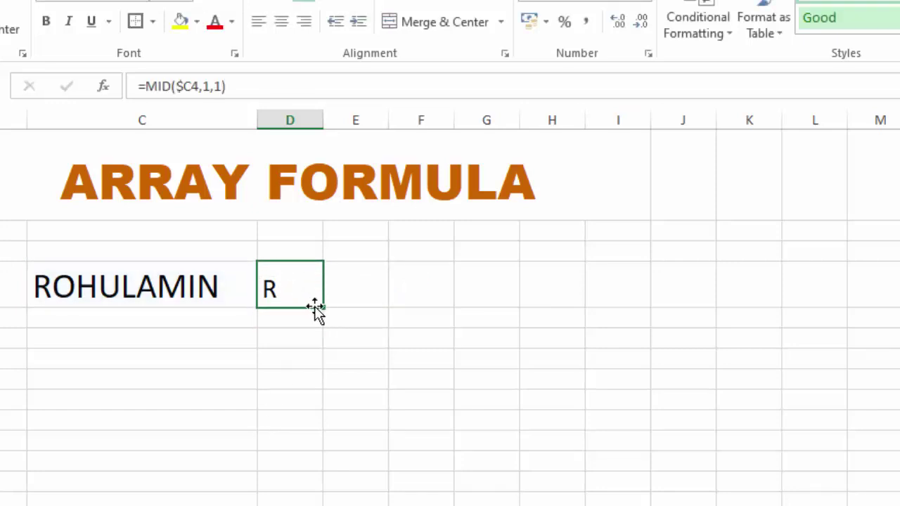
pyautogui.moveTo(322, 308); pyautogui.dragTo(765, 301)
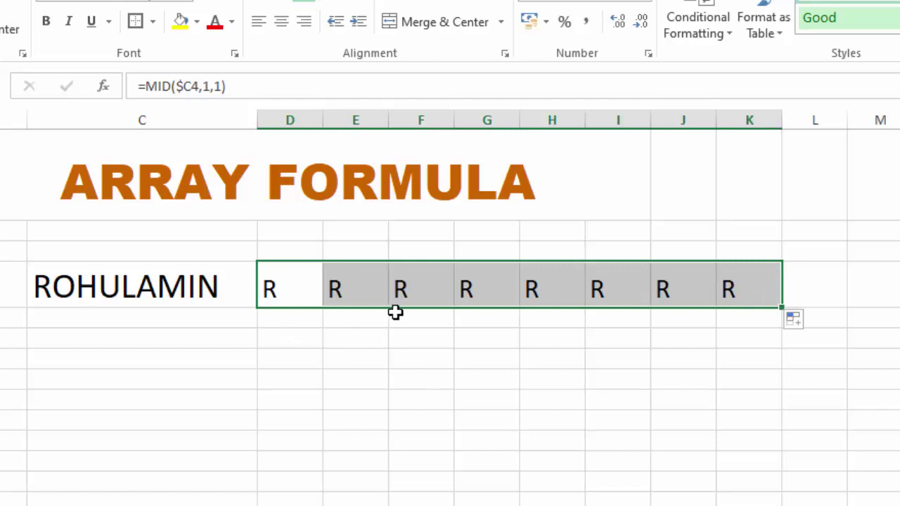
# Set the start number of the MID formula in E4 to 2, giving =MID($C4,2,1)
pyautogui.doubleClick(354, 289)
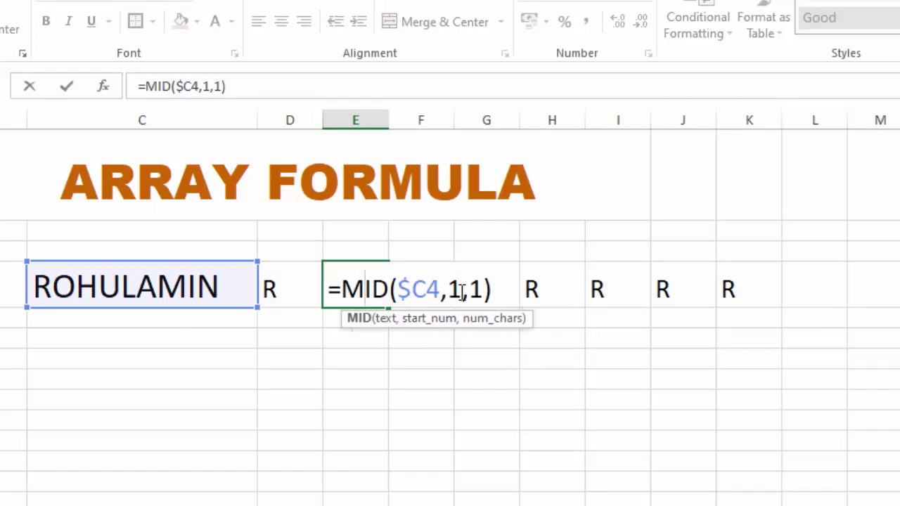
pyautogui.click(455, 291)
pyautogui.press('BackSpace')
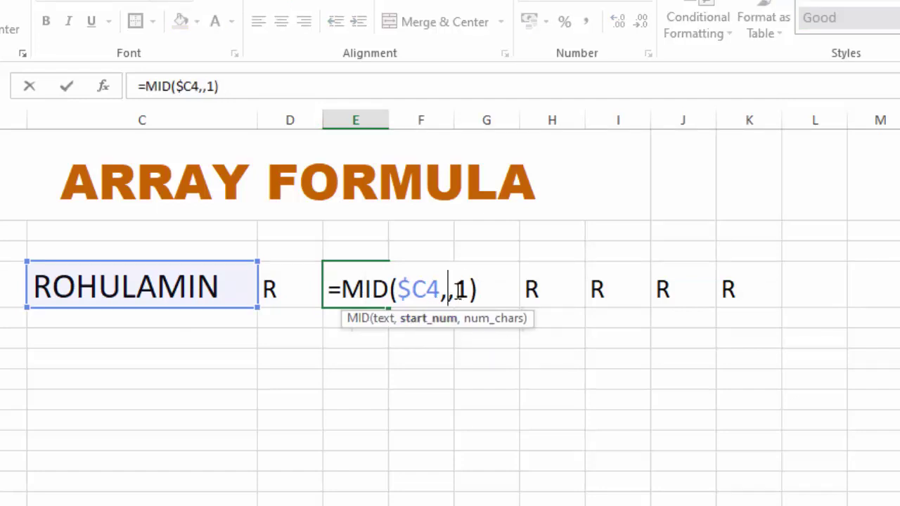
pyautogui.write('2')
pyautogui.click(491, 291)
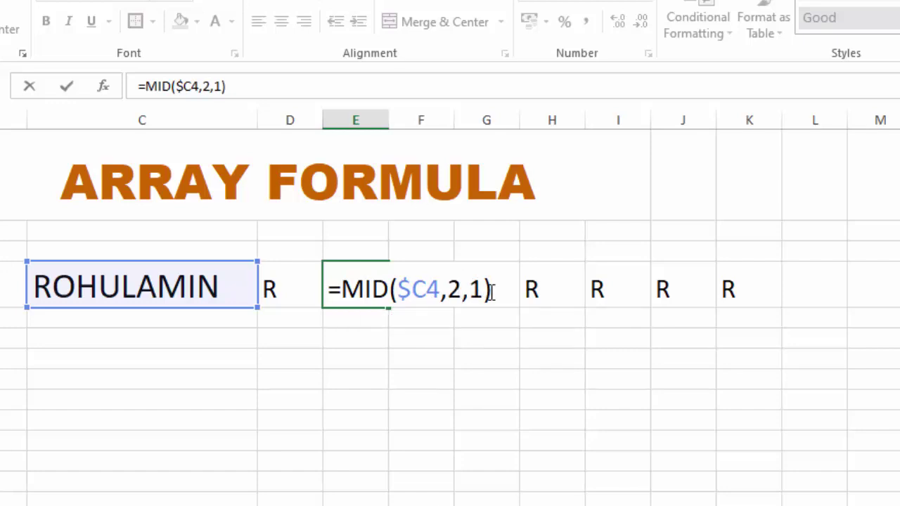
pyautogui.press('Return')
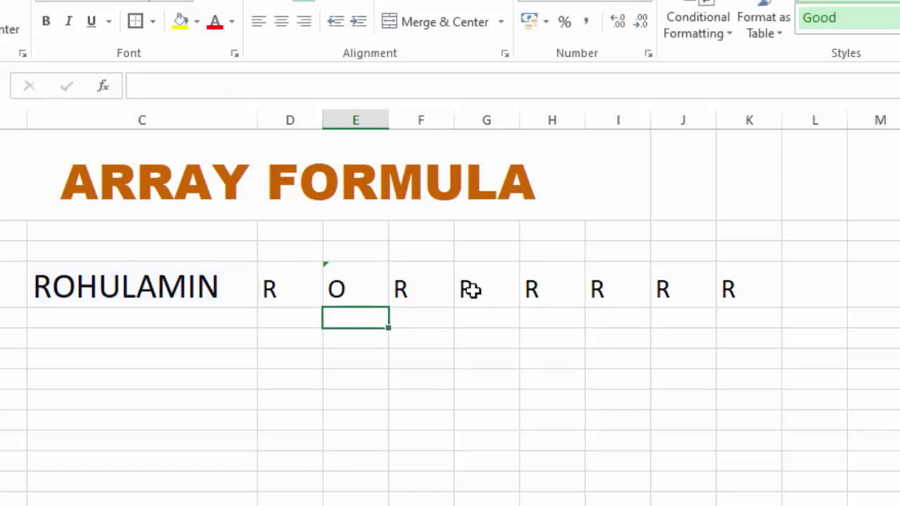
# Set the start number of the MID formula in F4 to 3, giving =MID($C4,3,1)
pyautogui.click(410, 287)
pyautogui.doubleClick(409, 286)
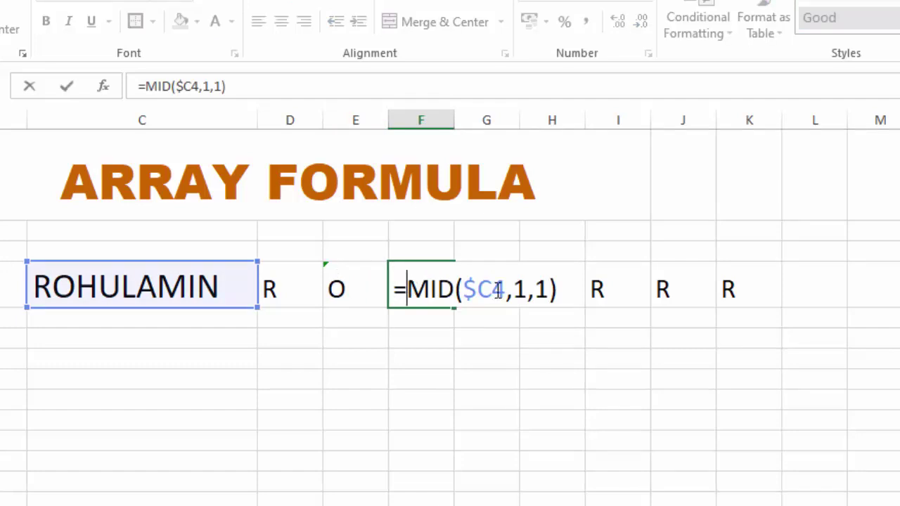
pyautogui.click(521, 295)
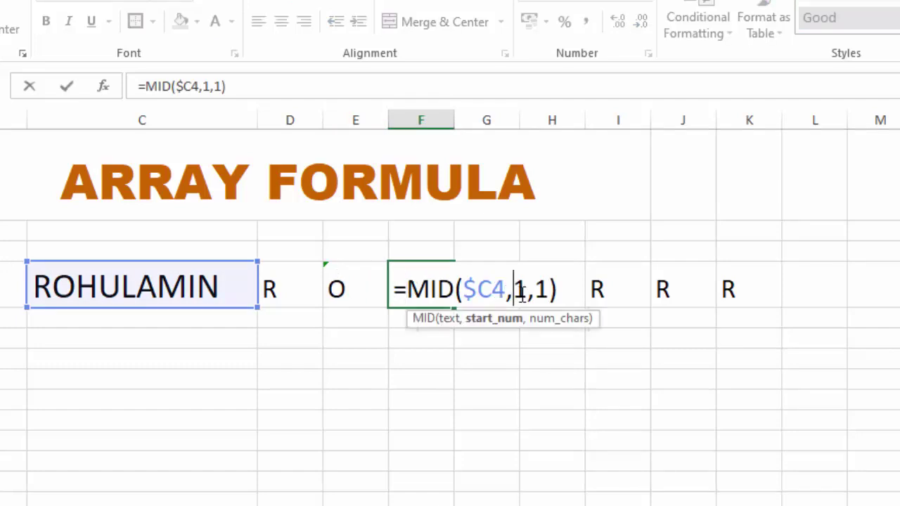
pyautogui.press('Right')
pyautogui.press('BackSpace')
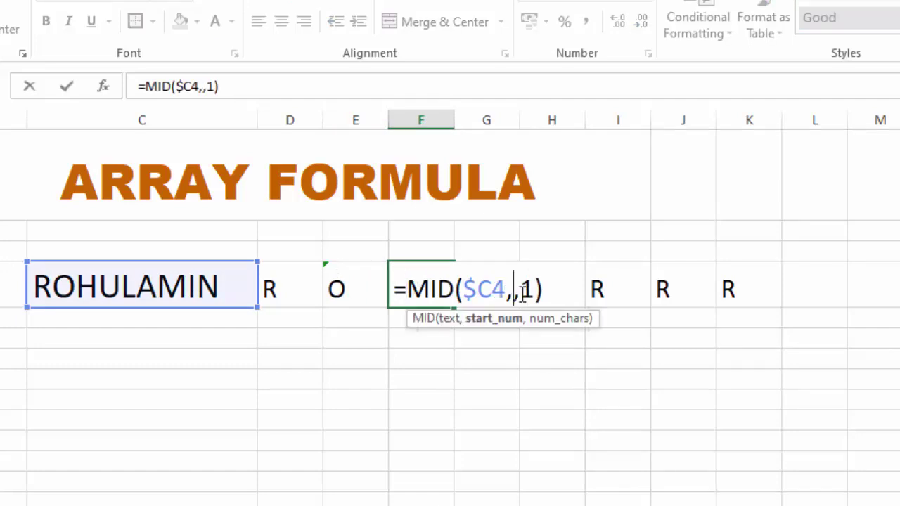
pyautogui.write('3')
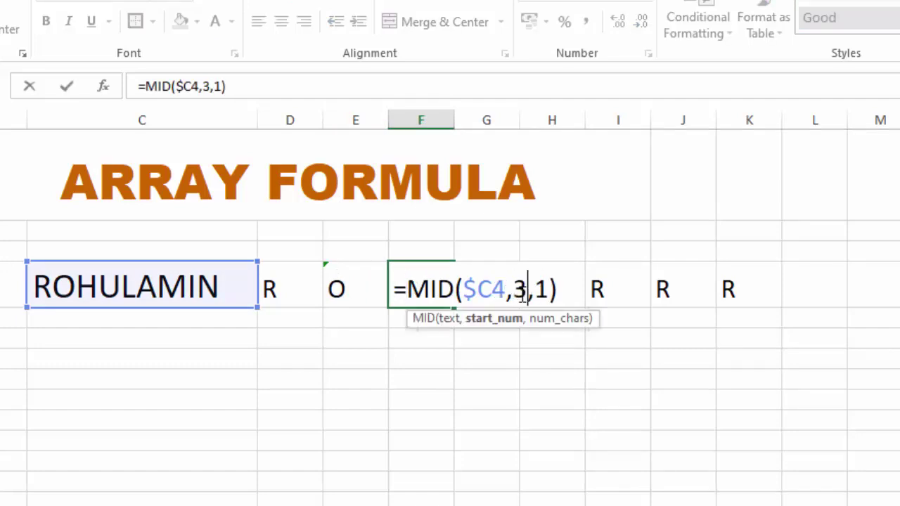
pyautogui.click(556, 290)
pyautogui.press('Return')
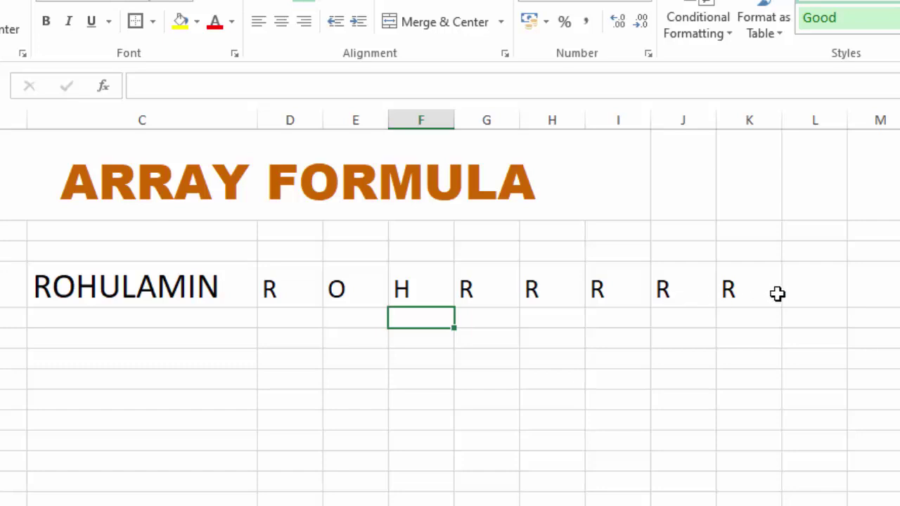
# Replace the formula in D4 with a new MID formula that takes the name cell C4 as its text
pyautogui.click(299, 295)
pyautogui.doubleClick(299, 295)
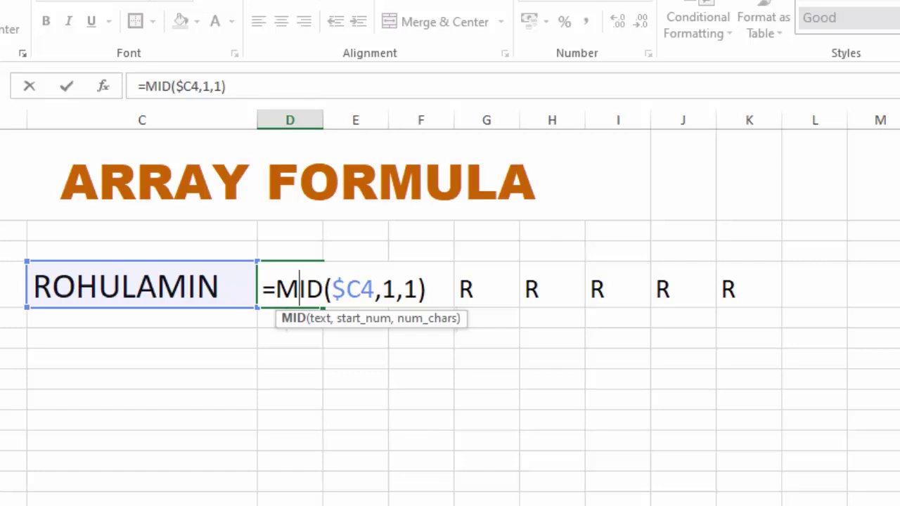
pyautogui.click(429, 289)
pyautogui.press('BackSpace')
pyautogui.press('BackSpace')
pyautogui.press('BackSpace')
pyautogui.press('BackSpace')
pyautogui.press('BackSpace')
pyautogui.press('BackSpace')
pyautogui.press('BackSpace')
pyautogui.press('BackSpace')
pyautogui.press('BackSpace')
pyautogui.press('BackSpace')
pyautogui.press('BackSpace')
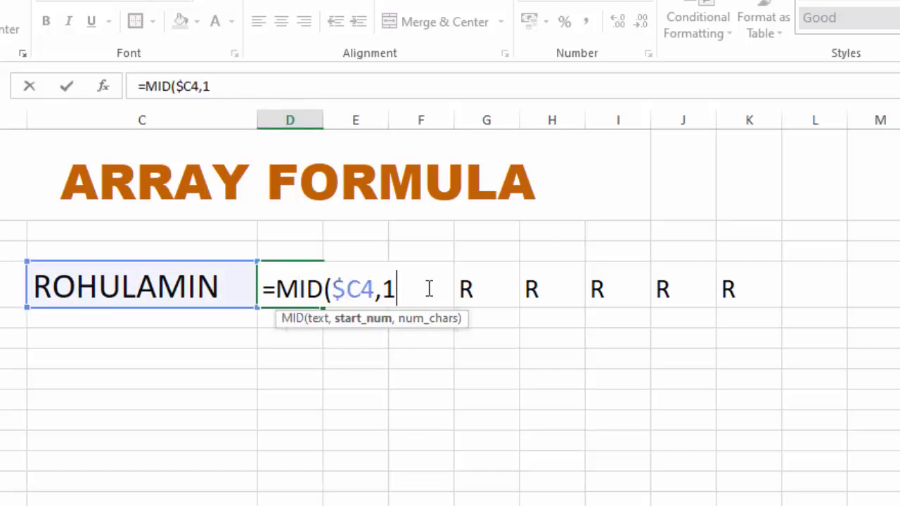
pyautogui.press('BackSpace')
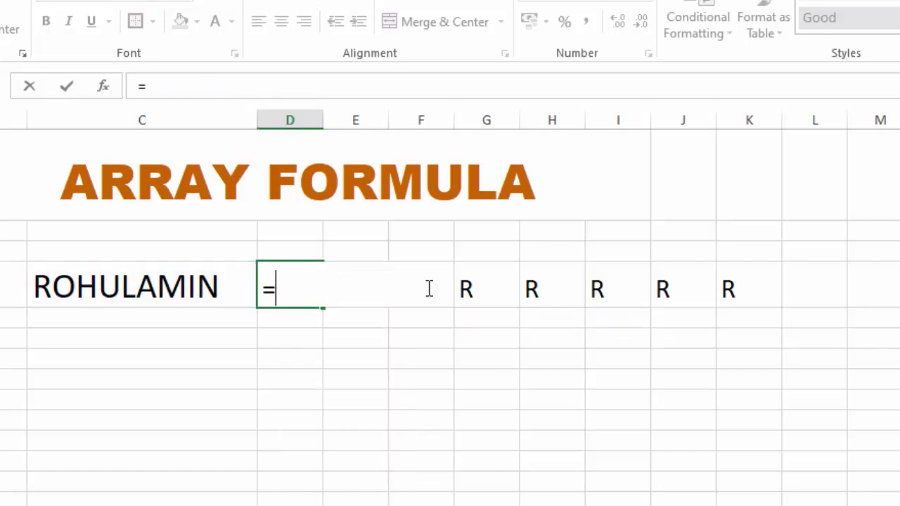
pyautogui.write('MID(')
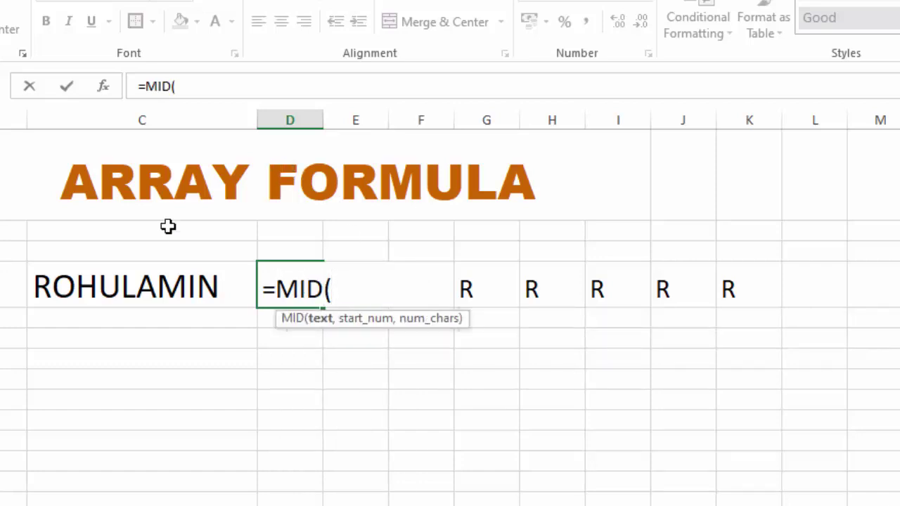
pyautogui.click(152, 281)
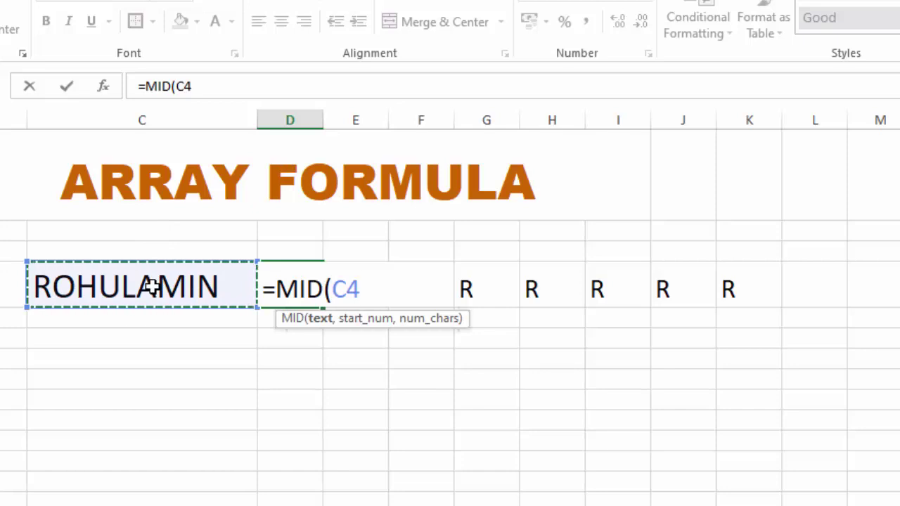
pyautogui.write(',')
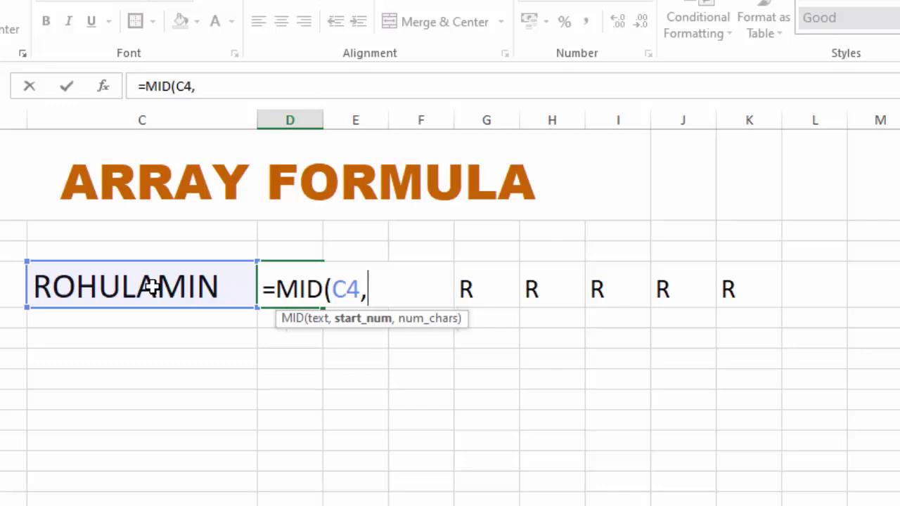
# Complete the MID formula in D4 with the start number array {1,2,3,4,5,6,7,8,9} and one character
pyautogui.write('{1,')
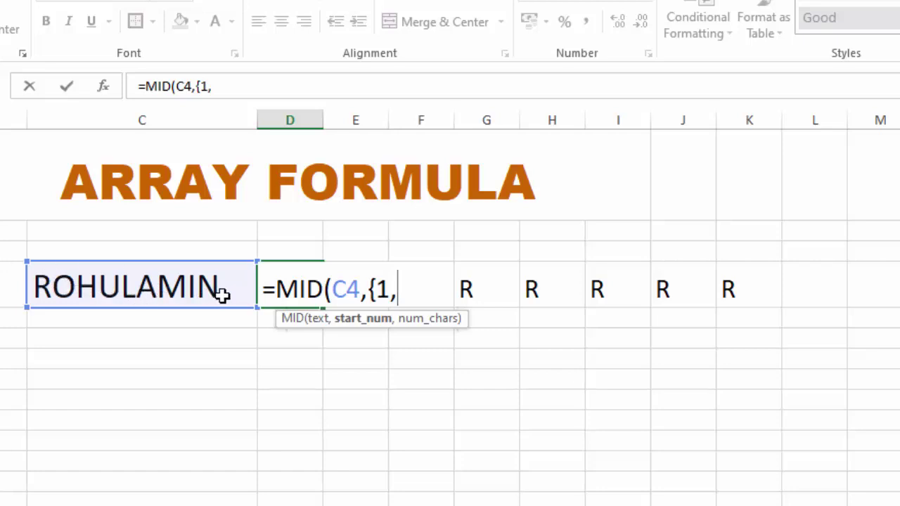
pyautogui.write('2')
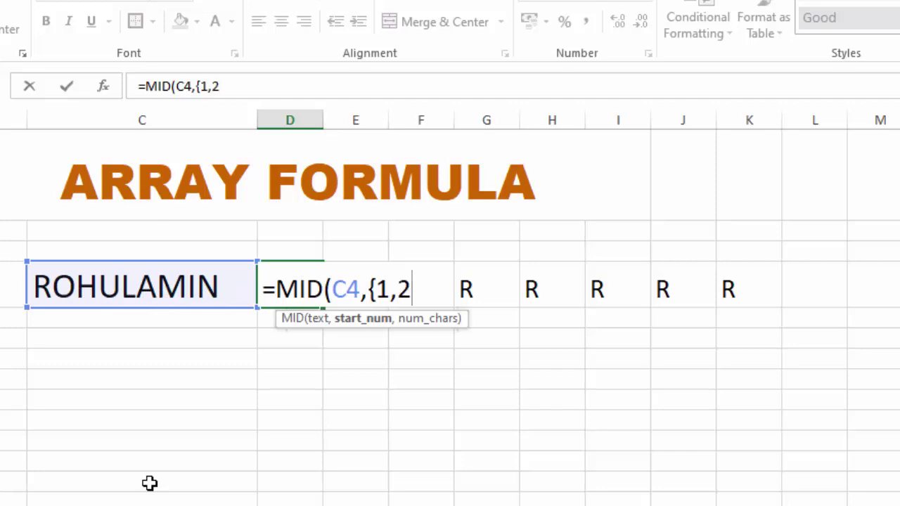
pyautogui.write(',3,4,')
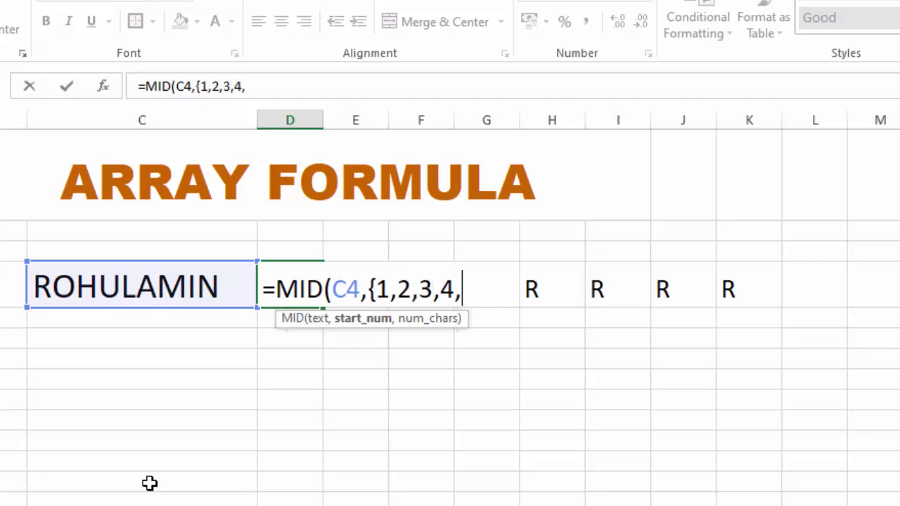
pyautogui.write('5,6,')
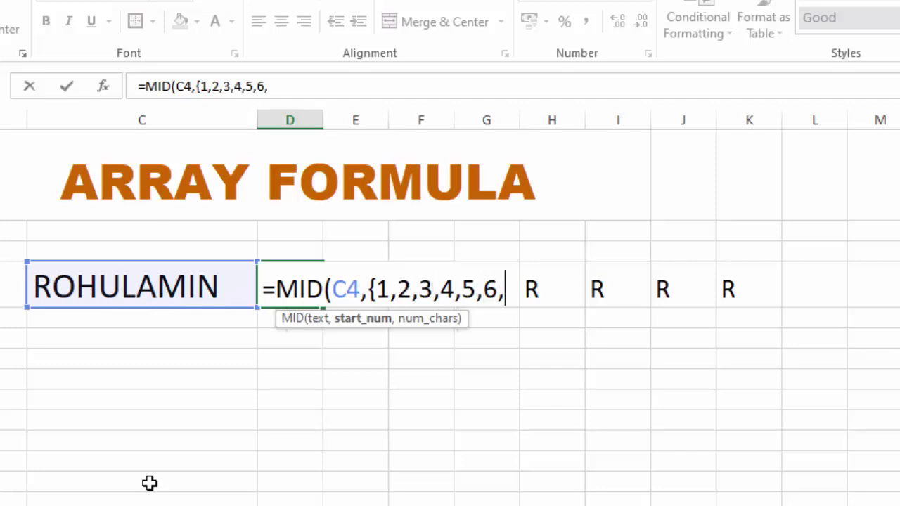
pyautogui.write('7,8,')
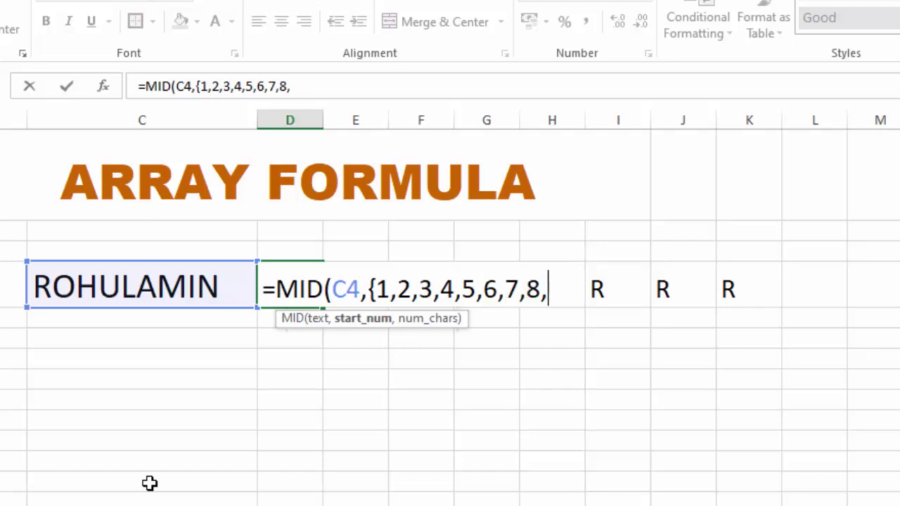
pyautogui.write('9}')
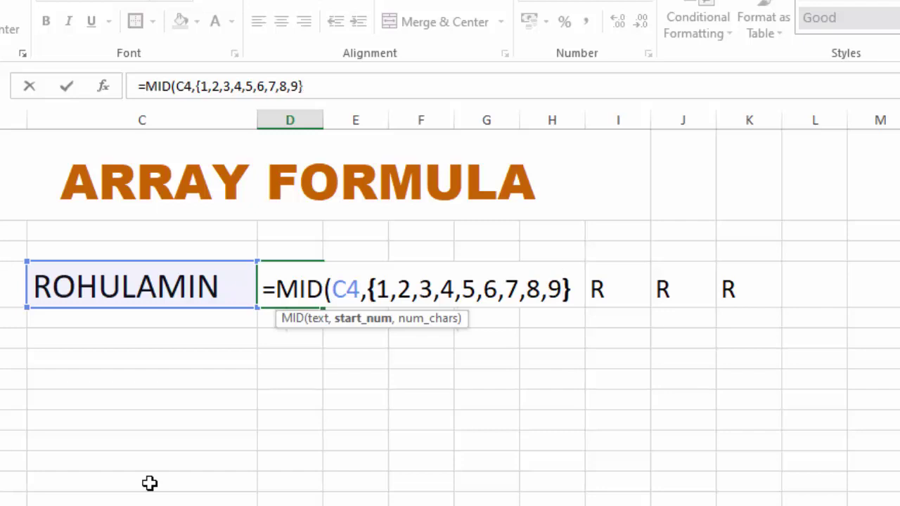
pyautogui.write(',')
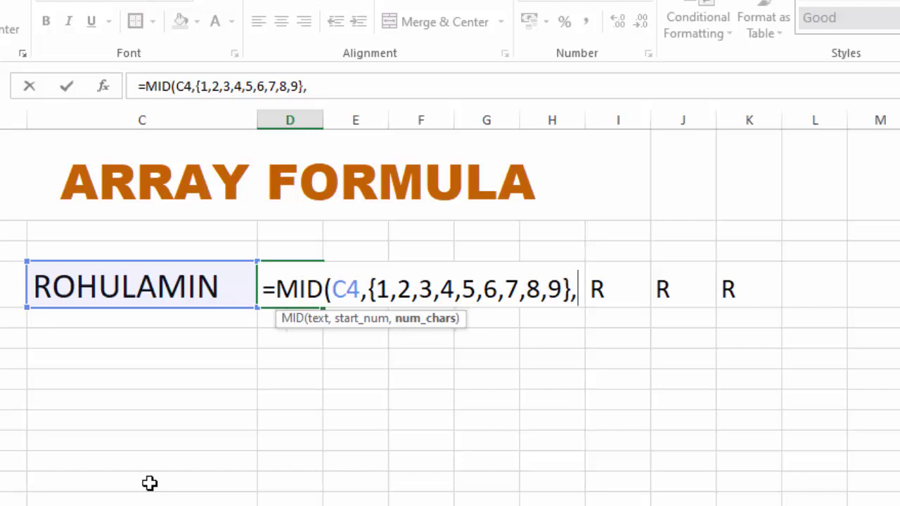
pyautogui.write('1')
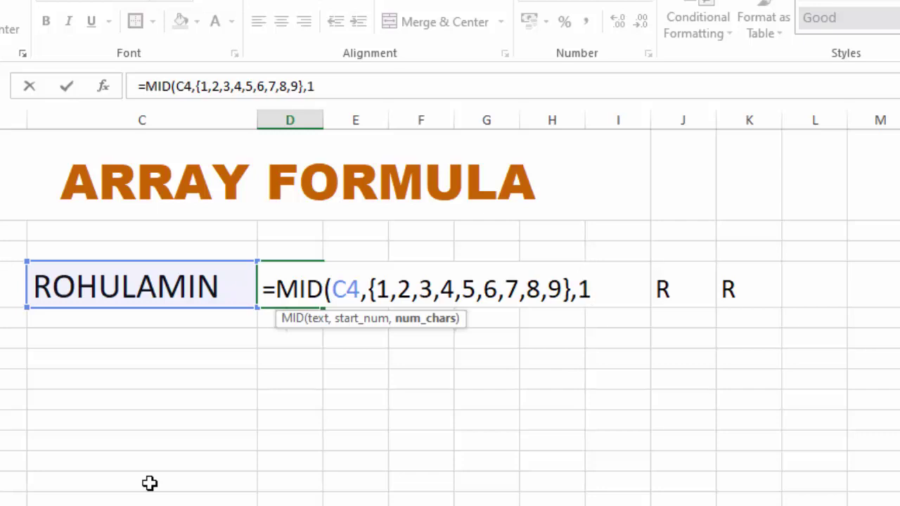
pyautogui.write(')')
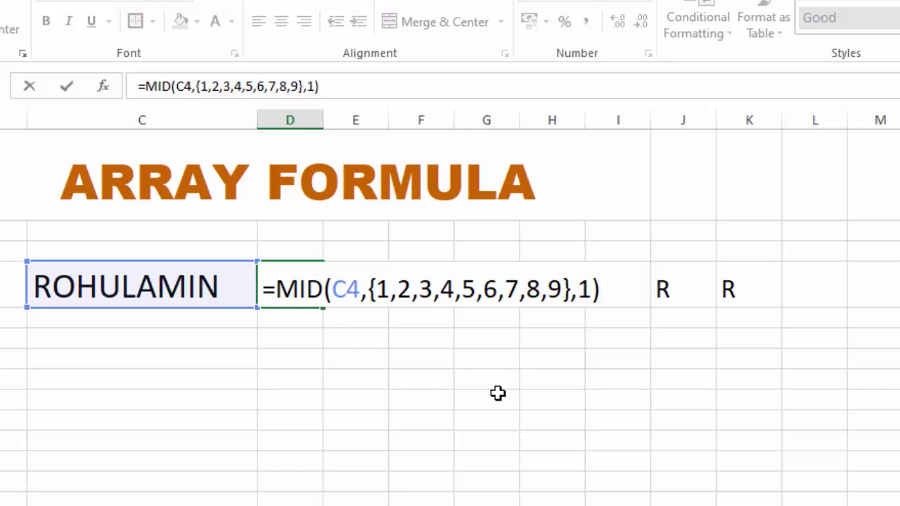
pyautogui.press('Return')
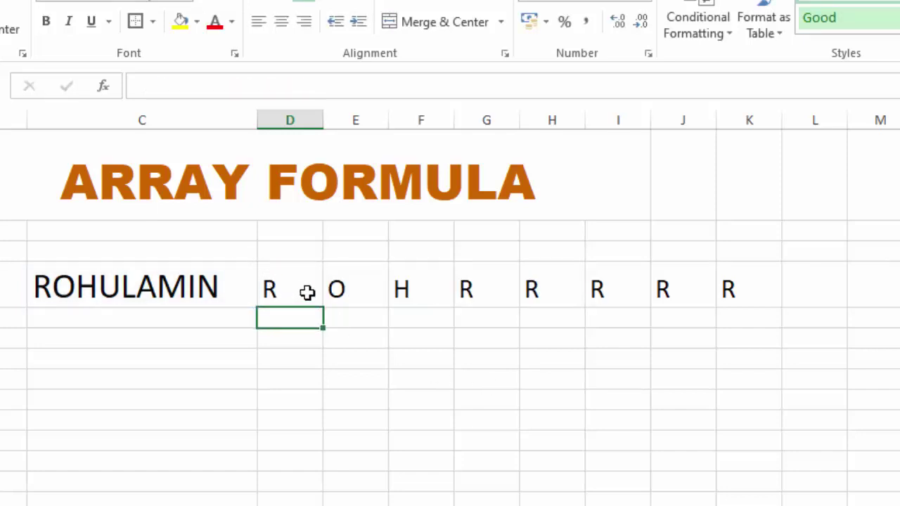
# Clear the old letter formulas in E4:K4 and enter D4's MID formula as an array formula across D4:L4
pyautogui.moveTo(371, 287); pyautogui.dragTo(727, 288)
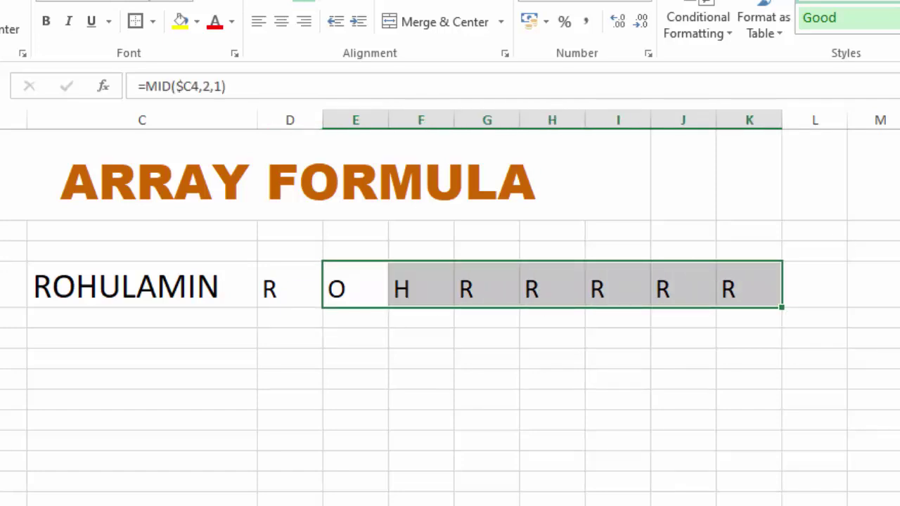
pyautogui.press('Delete')
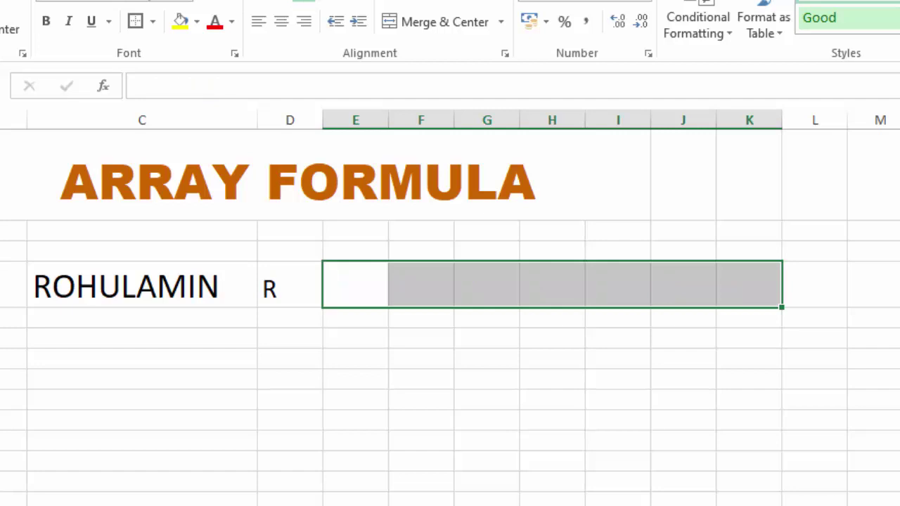
pyautogui.click(291, 293)
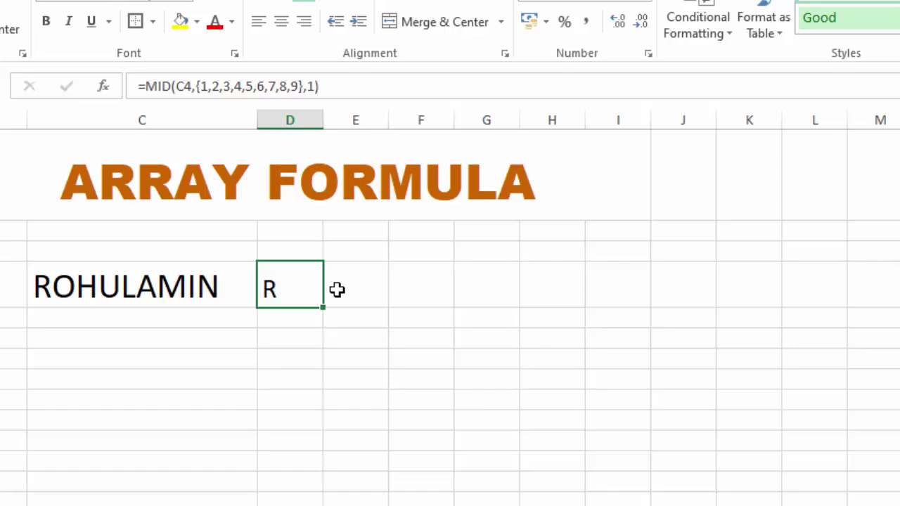
pyautogui.moveTo(337, 289); pyautogui.dragTo(790, 286)
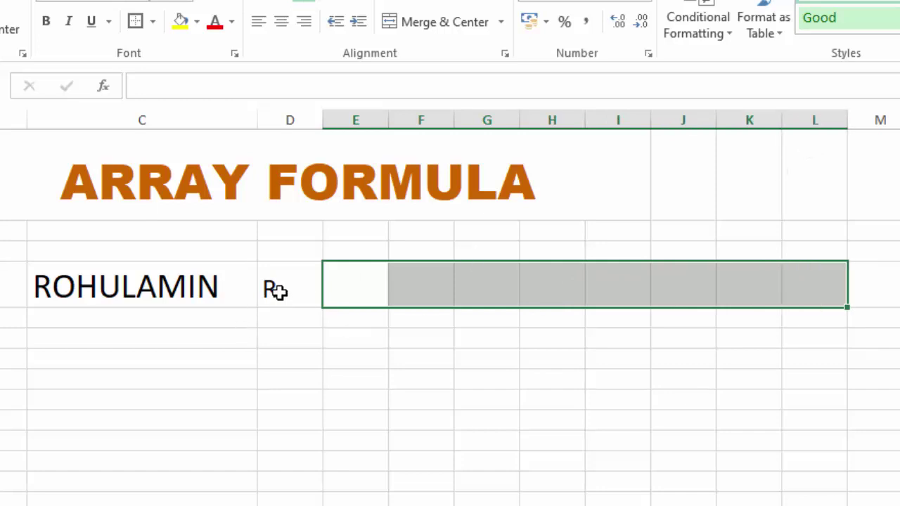
pyautogui.moveTo(275, 291); pyautogui.dragTo(790, 294)
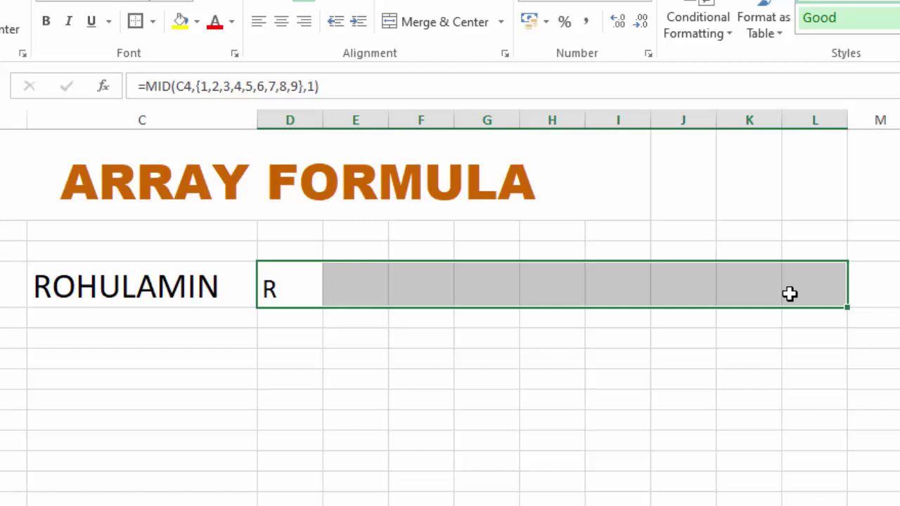
pyautogui.press('F2')
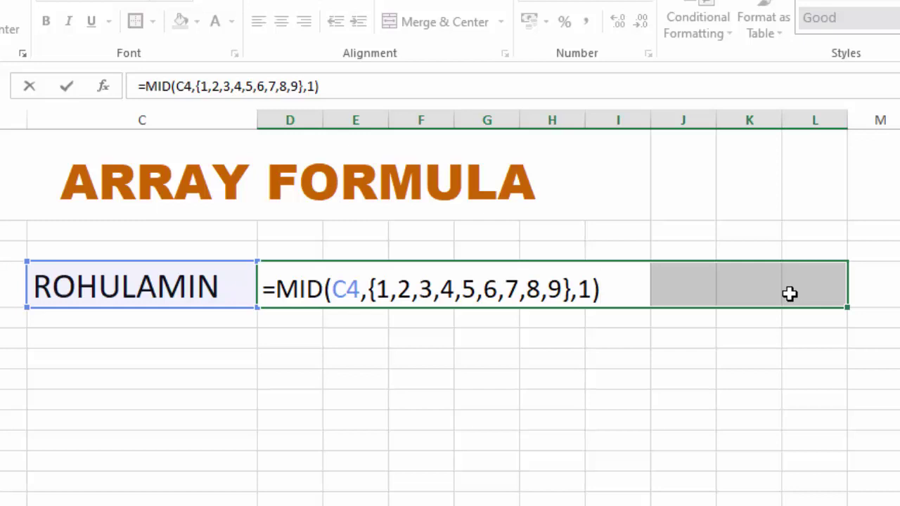
pyautogui.hotkey('ctrl', 'shift', 'Return')
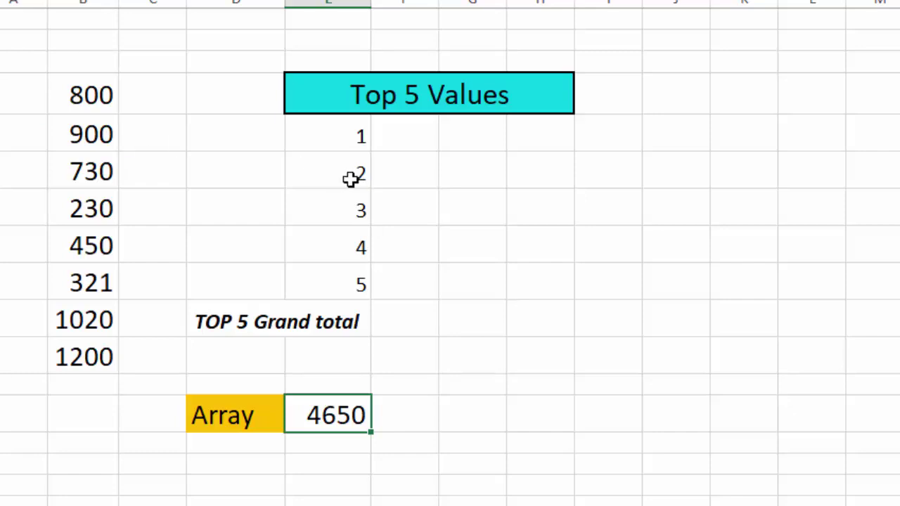
# Enter =LARGE(B4:B11,E5) in F5 to return the largest number for rank 1
pyautogui.click(419, 146)
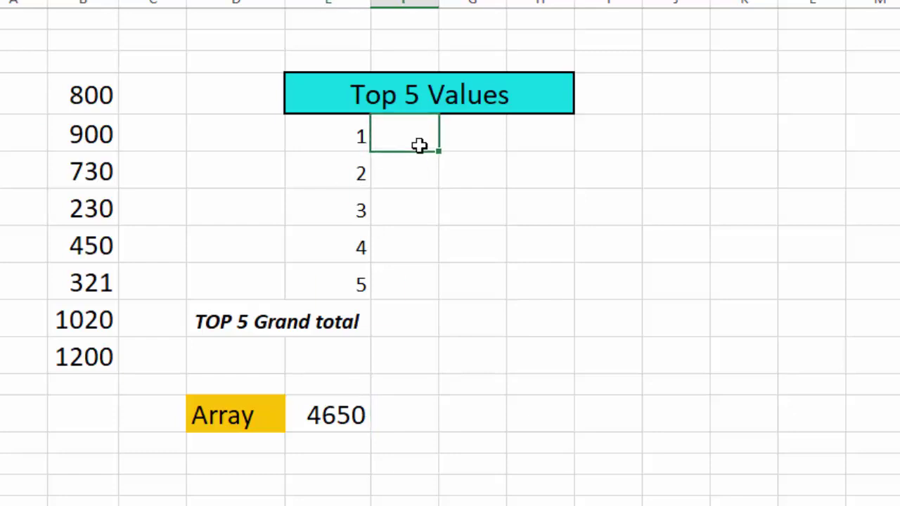
pyautogui.write('=LAR')
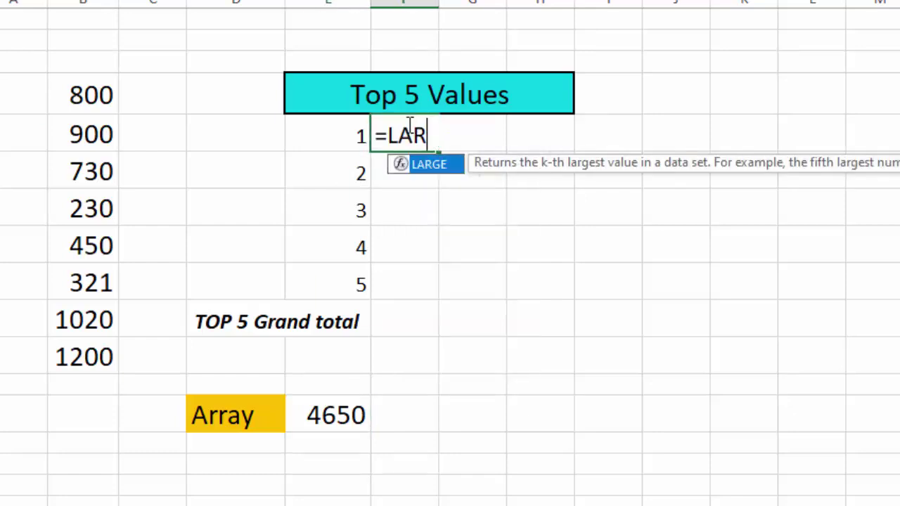
pyautogui.write('G(')
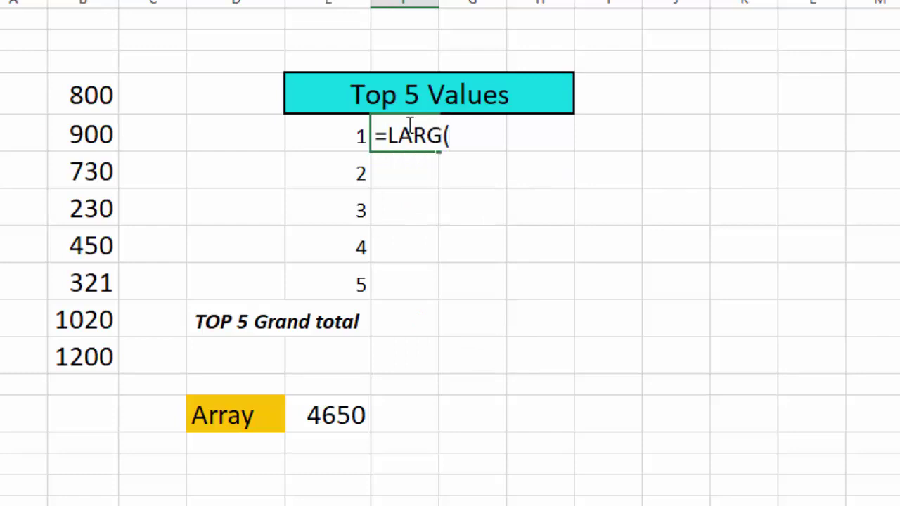
pyautogui.press('BackSpace')
pyautogui.write('3')
pyautogui.press('BackSpace')
pyautogui.write('E')
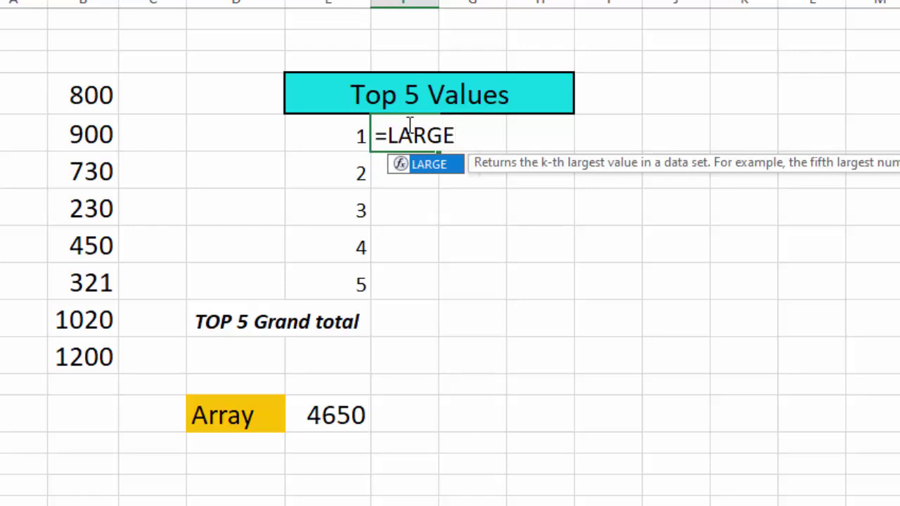
pyautogui.write('(')
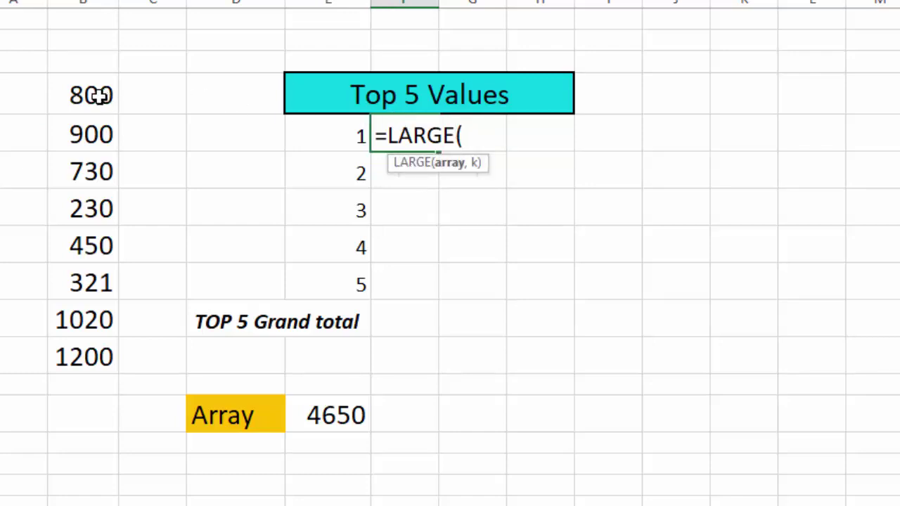
pyautogui.moveTo(98, 95); pyautogui.dragTo(91, 356)
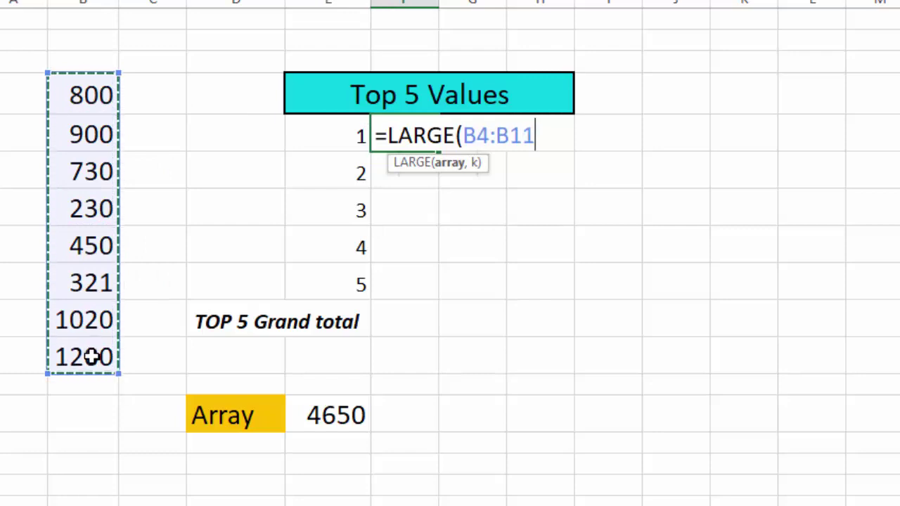
pyautogui.write(',')
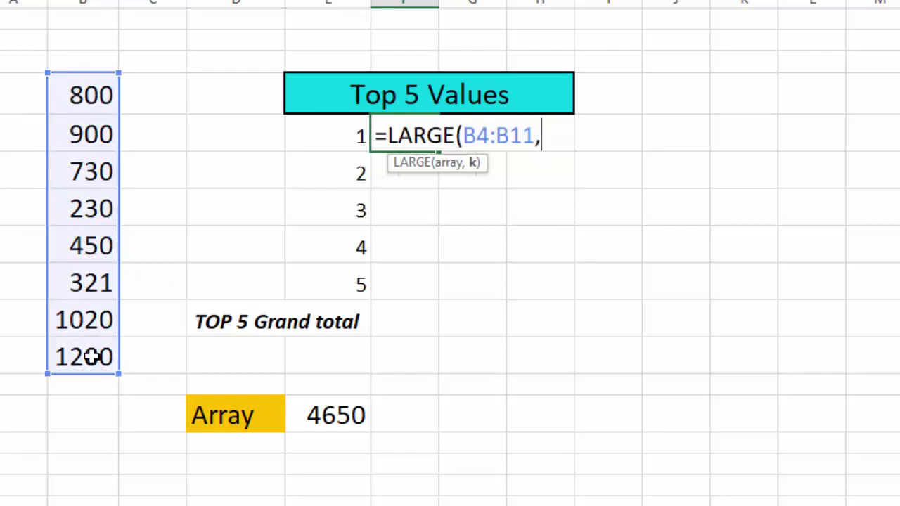
pyautogui.click(348, 128)
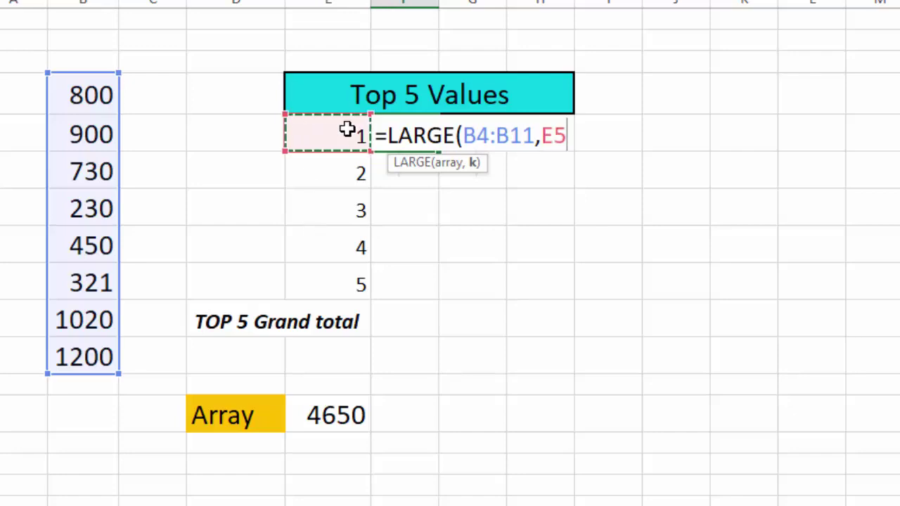
pyautogui.write(')')
pyautogui.press('Return')
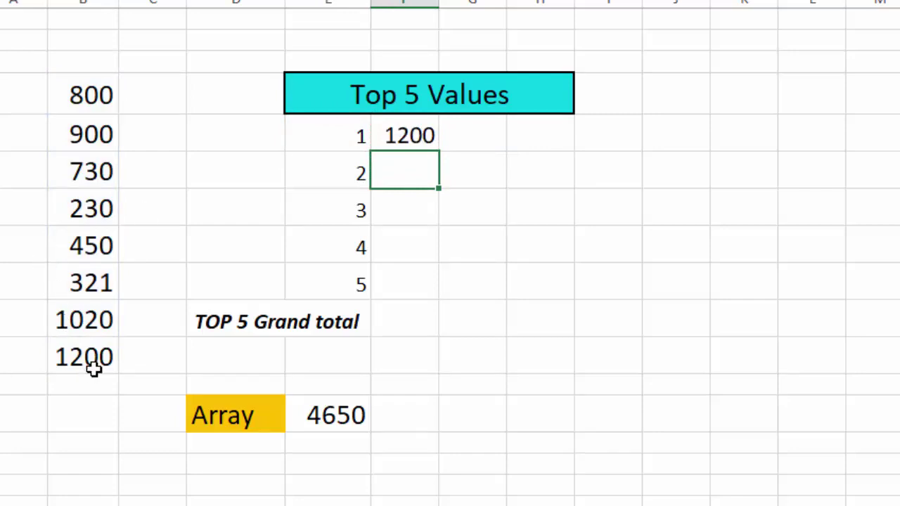
# Make the range in F5's LARGE formula absolute as $B$4:$B$11 and fill the formula down through F9
pyautogui.click(414, 140)
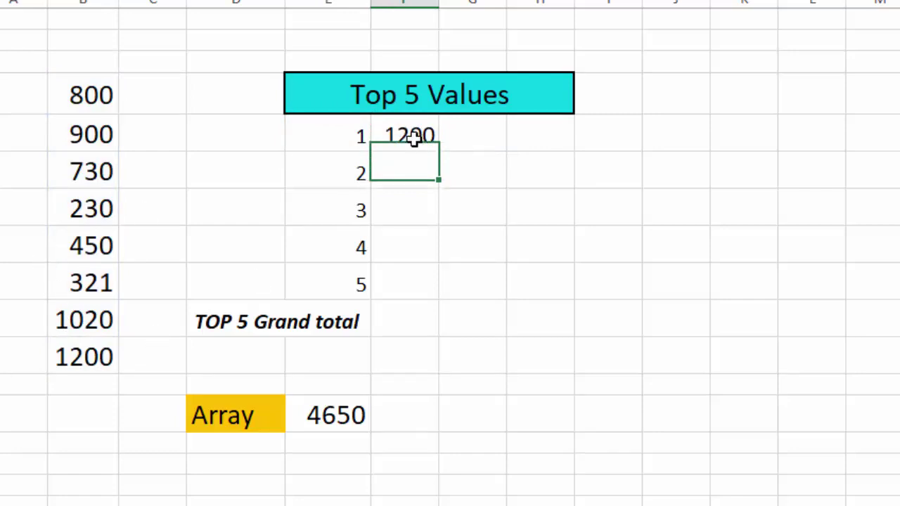
pyautogui.doubleClick(440, 153)
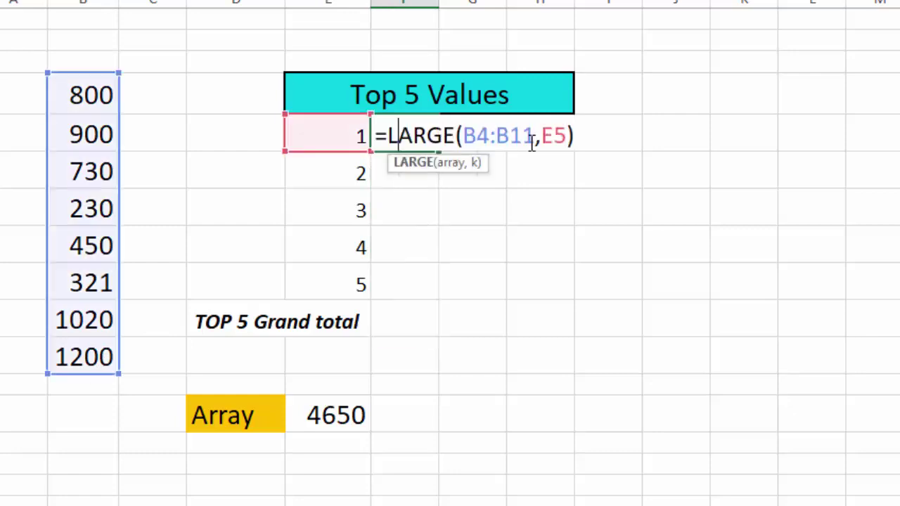
pyautogui.moveTo(534, 138); pyautogui.dragTo(469, 137)
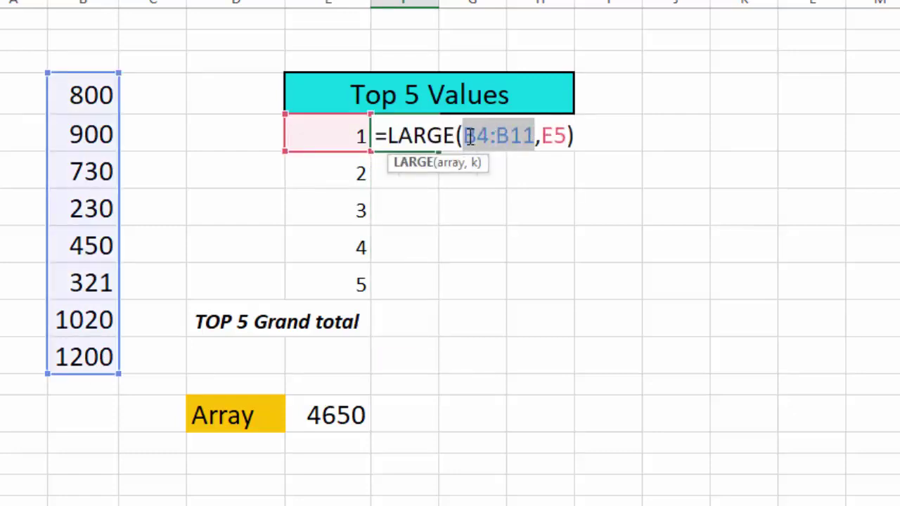
pyautogui.press('F4')
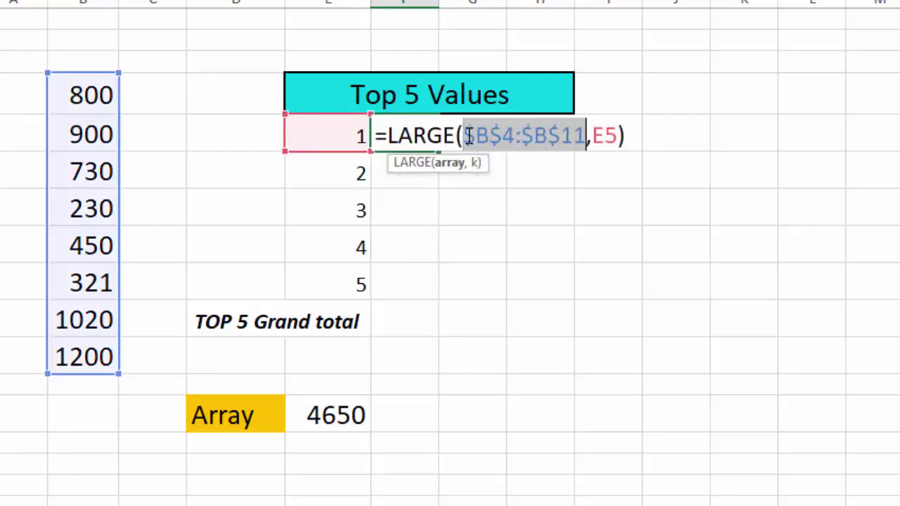
pyautogui.click(635, 137)
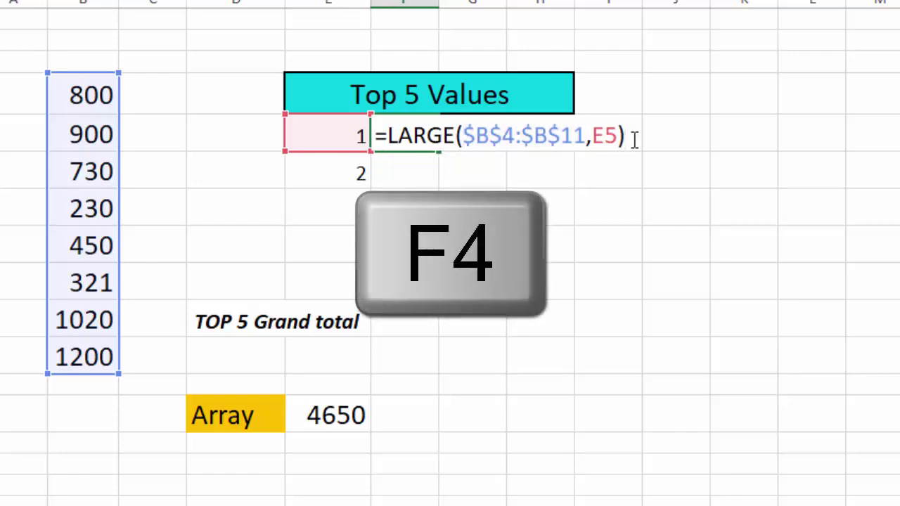
pyautogui.press('Return')
pyautogui.click(430, 137)
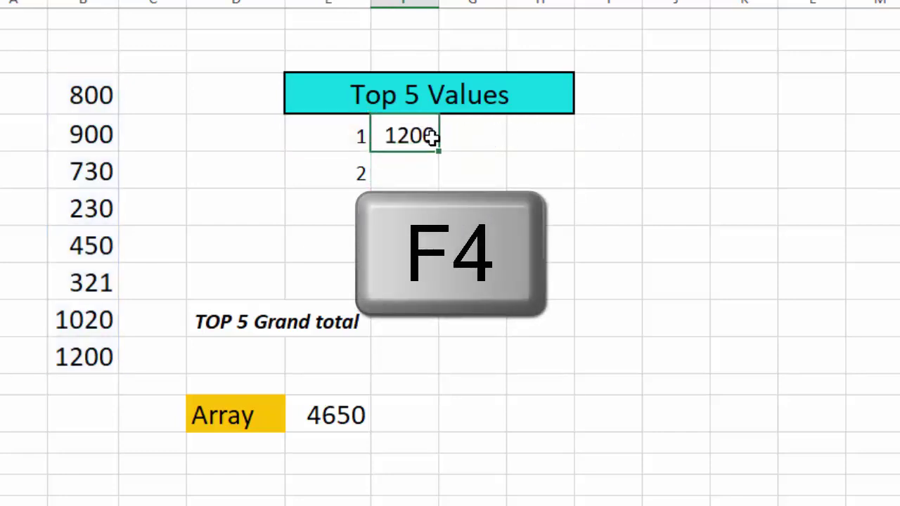
pyautogui.moveTo(438, 151); pyautogui.dragTo(422, 288)
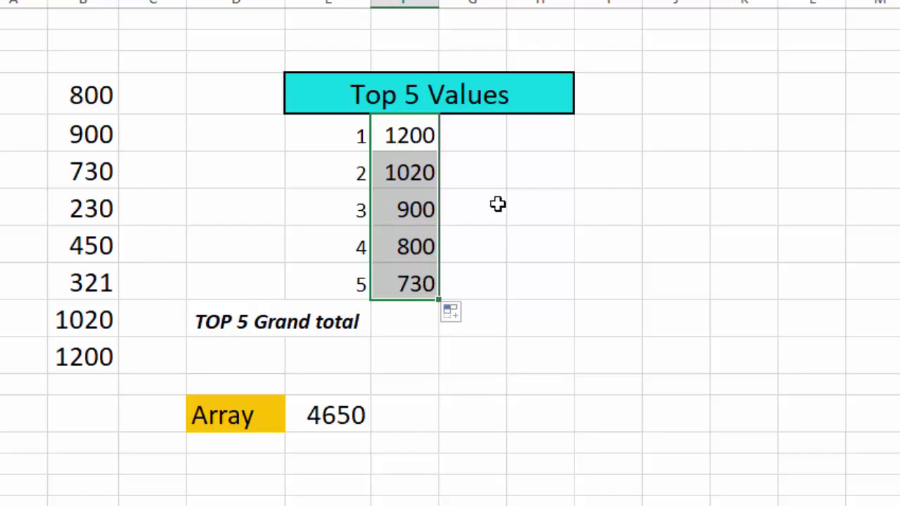
# Sum F5:F9 in F10 beside TOP 5 Grand total and make the result bold
pyautogui.click(407, 322)
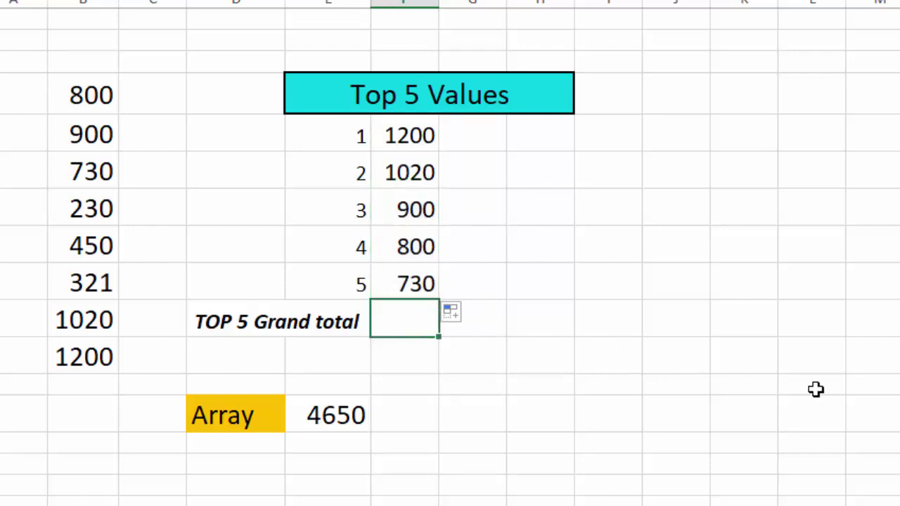
pyautogui.hotkey('alt', '=')
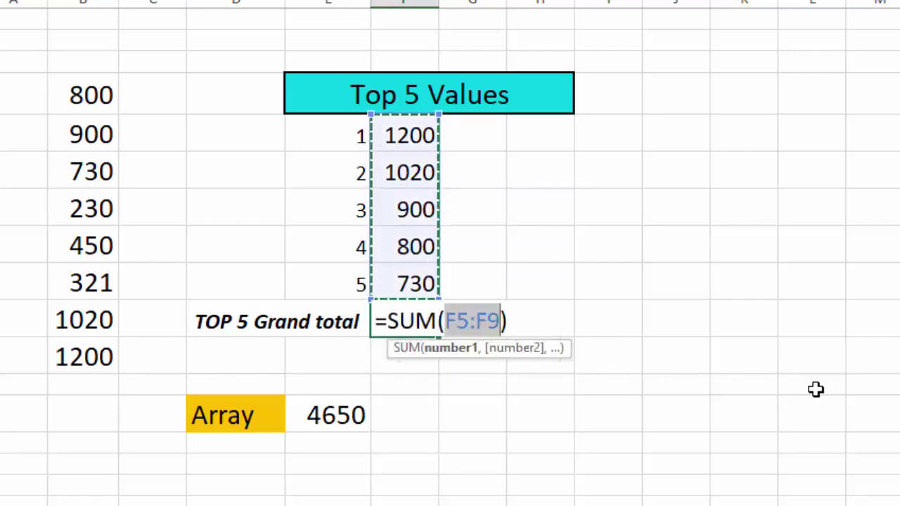
pyautogui.press('Return')
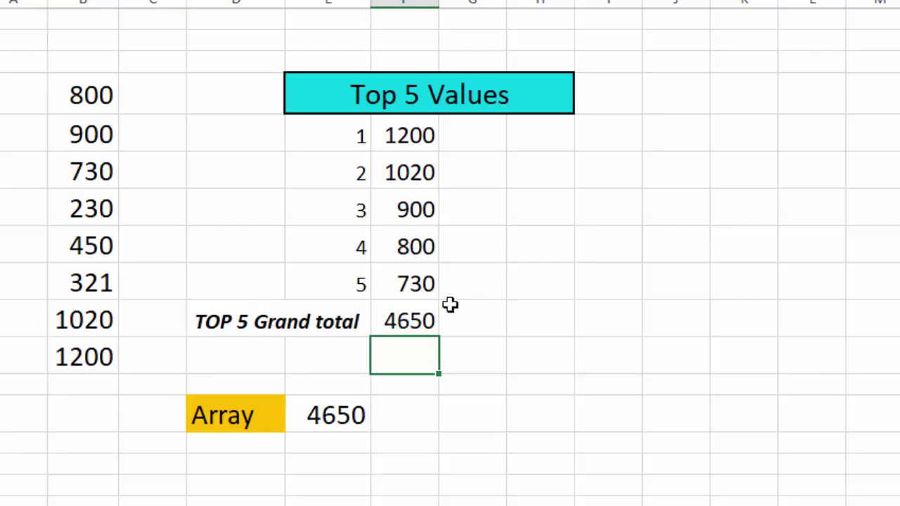
pyautogui.click(417, 313)
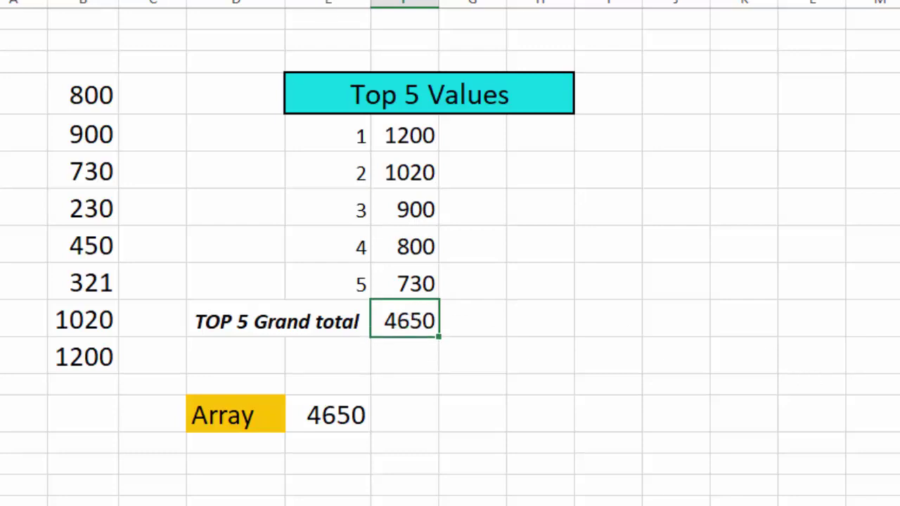
pyautogui.hotkey('ctrl', 'b')
pyautogui.click(814, 257)
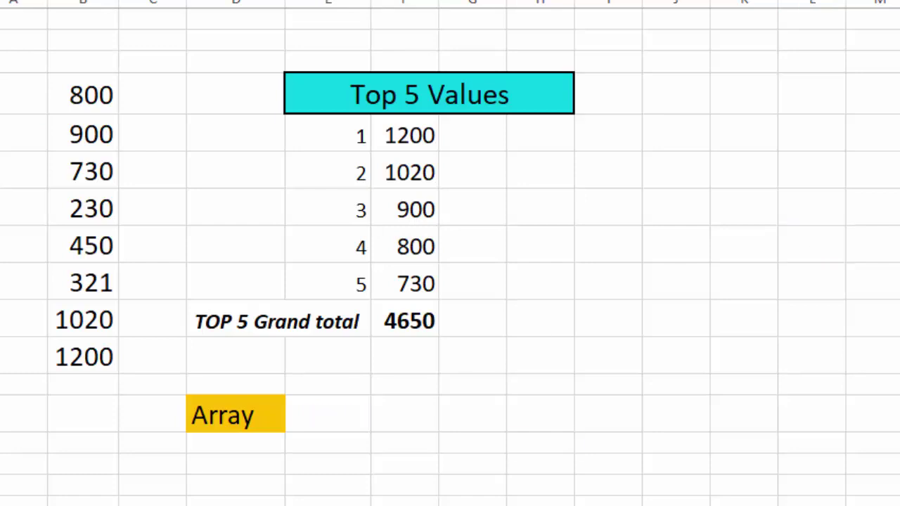
# Enter =SUM(LARGE(B4:B11,{1,2,3,4,5})) in the emptied cell E13 beside the Array label
pyautogui.click(528, 447)
pyautogui.click(343, 427)
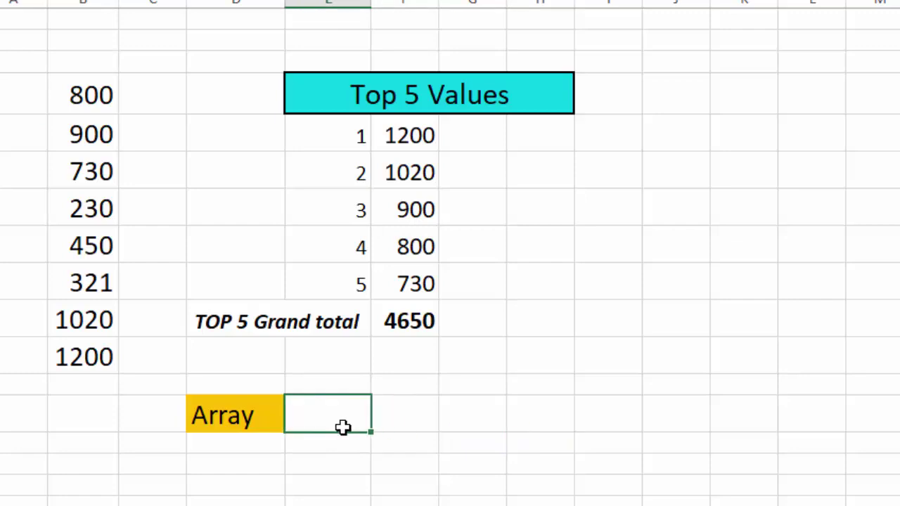
pyautogui.write('=SUM(LARGE')
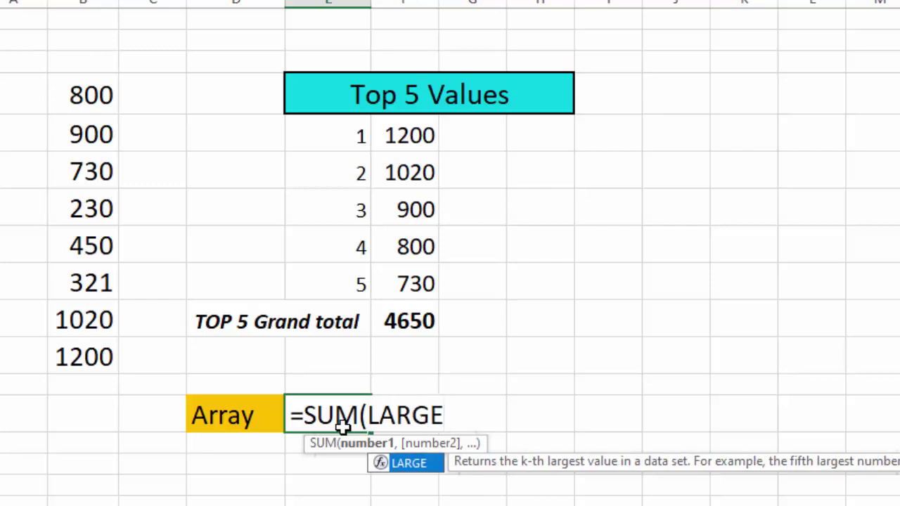
pyautogui.write('(')
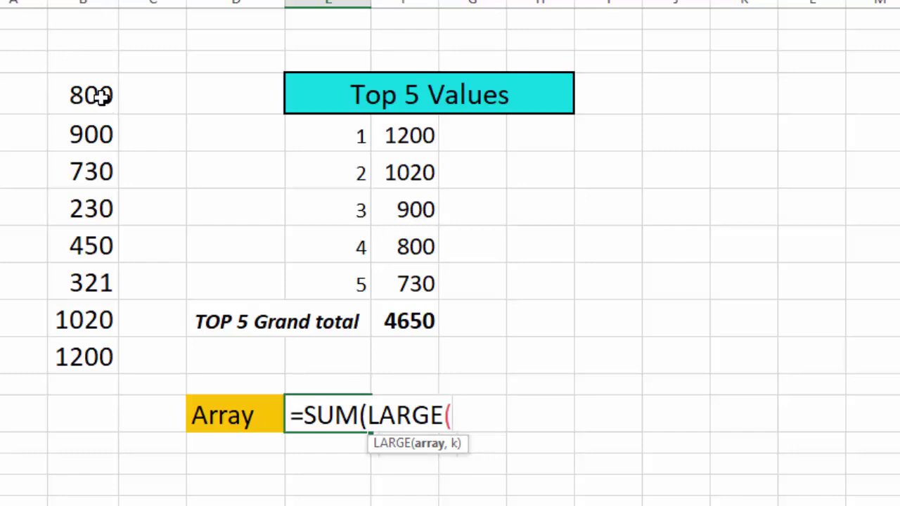
pyautogui.moveTo(102, 97); pyautogui.dragTo(84, 340)
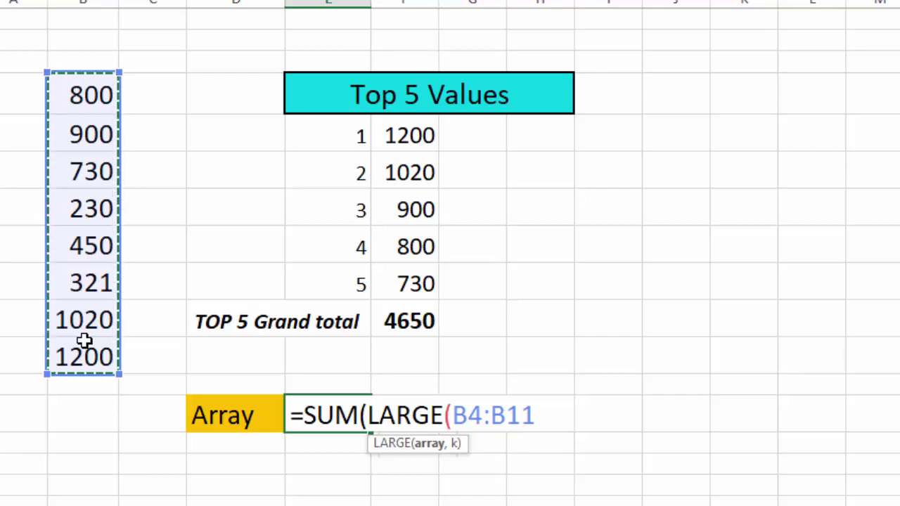
pyautogui.write(',')
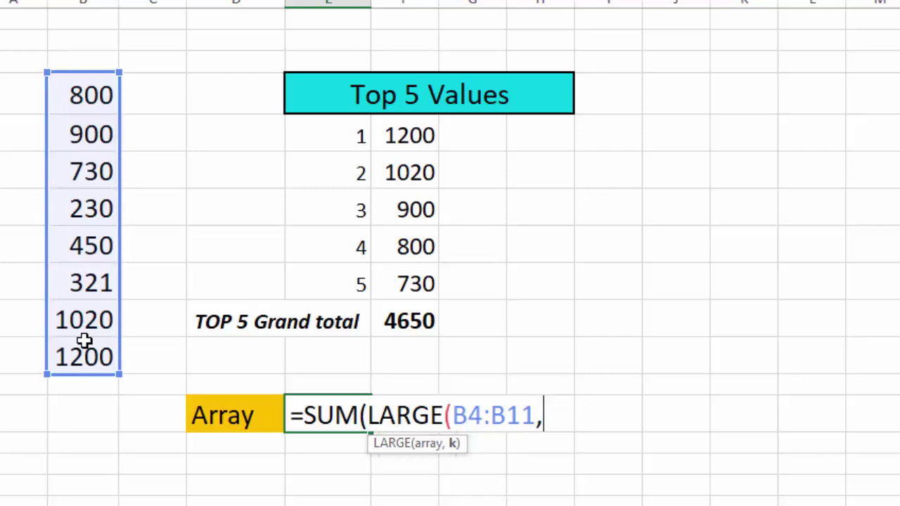
pyautogui.write('{')
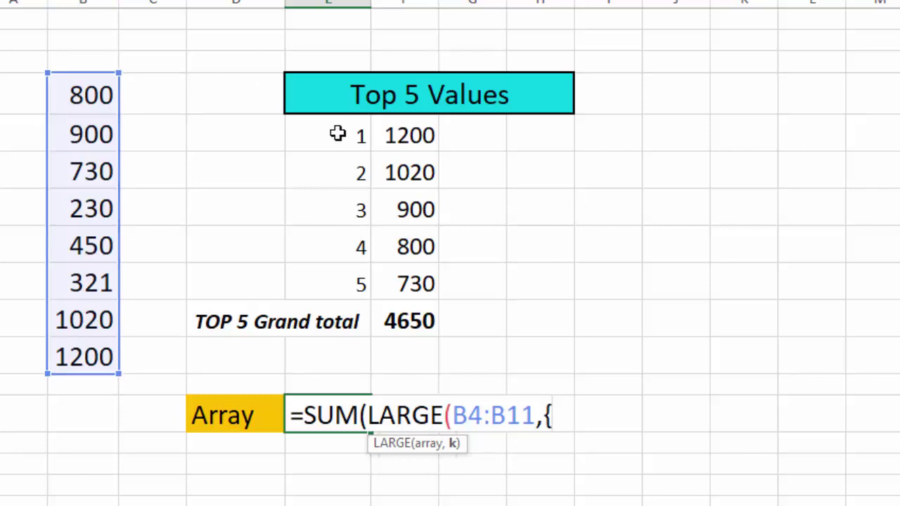
pyautogui.write('1')
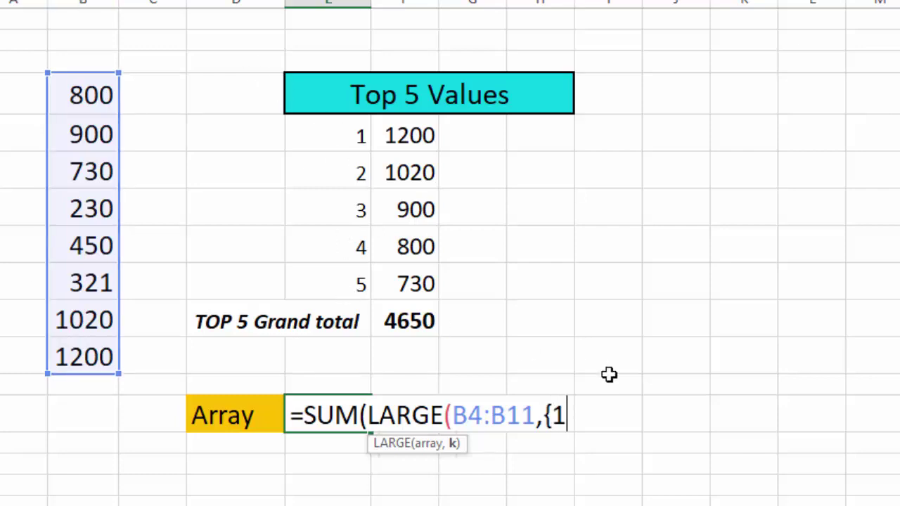
pyautogui.write(',2,3,4,')
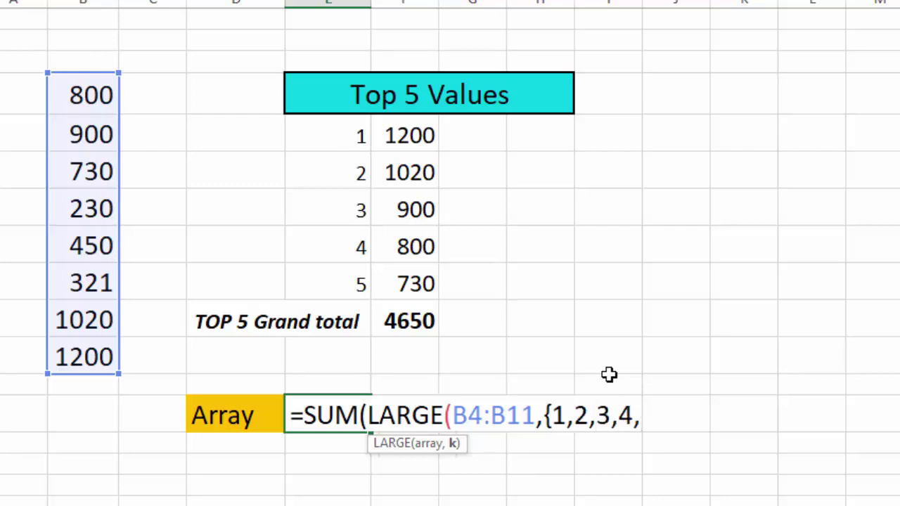
pyautogui.write('5},')
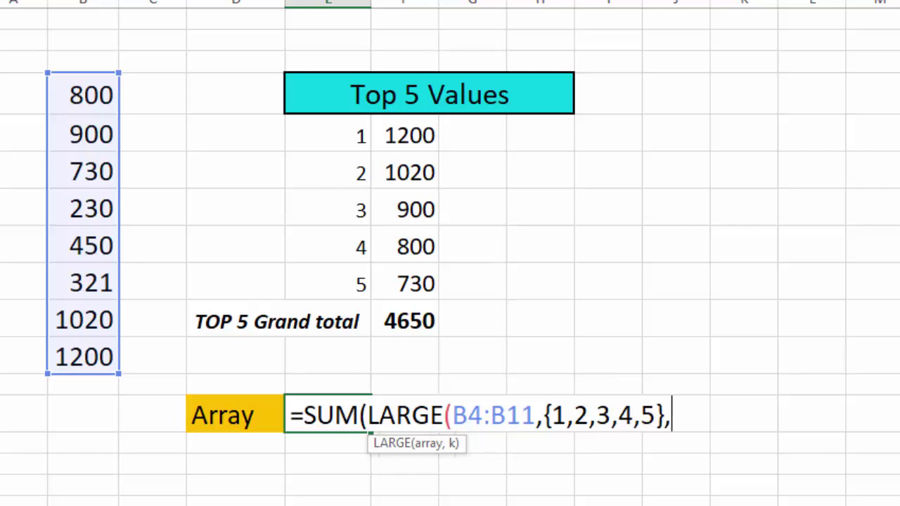
pyautogui.press('BackSpace')
pyautogui.write('))')
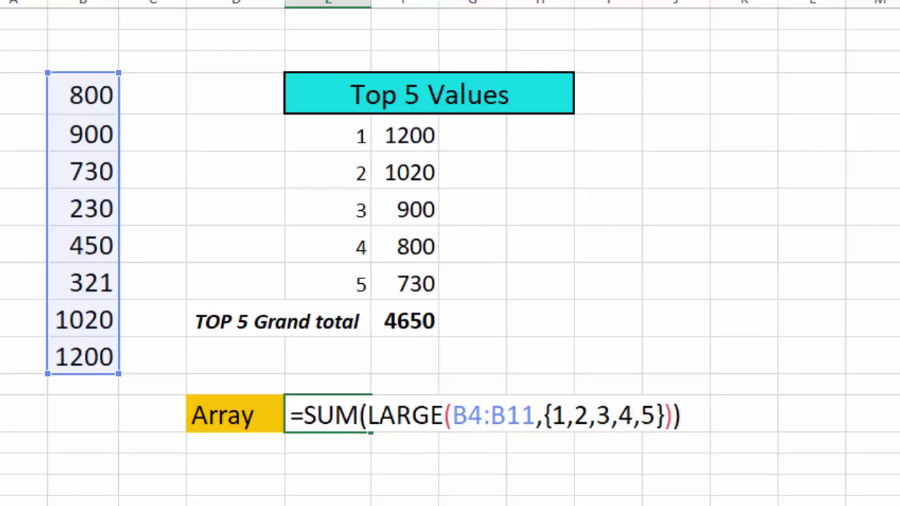
pyautogui.press('Return')
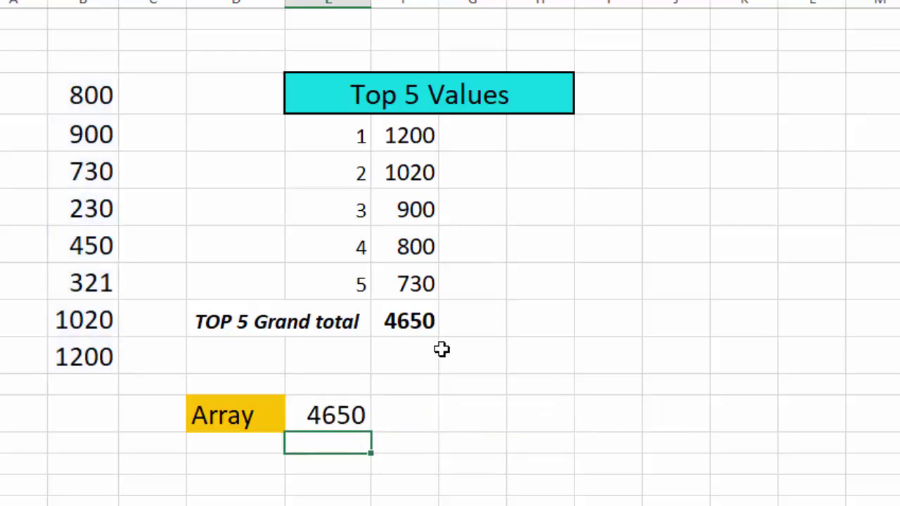
# Extend the label in D13 to Array Formula and widen column D to fit it
pyautogui.click(322, 415)
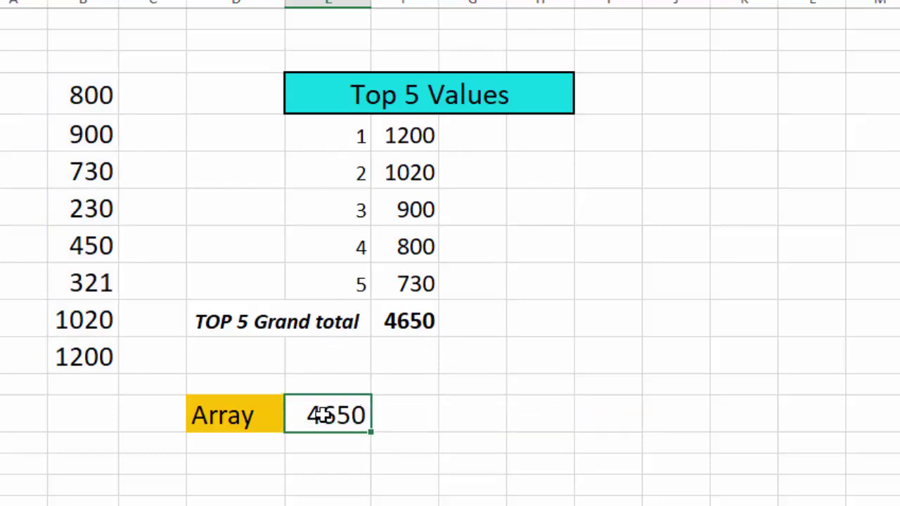
pyautogui.click(270, 419)
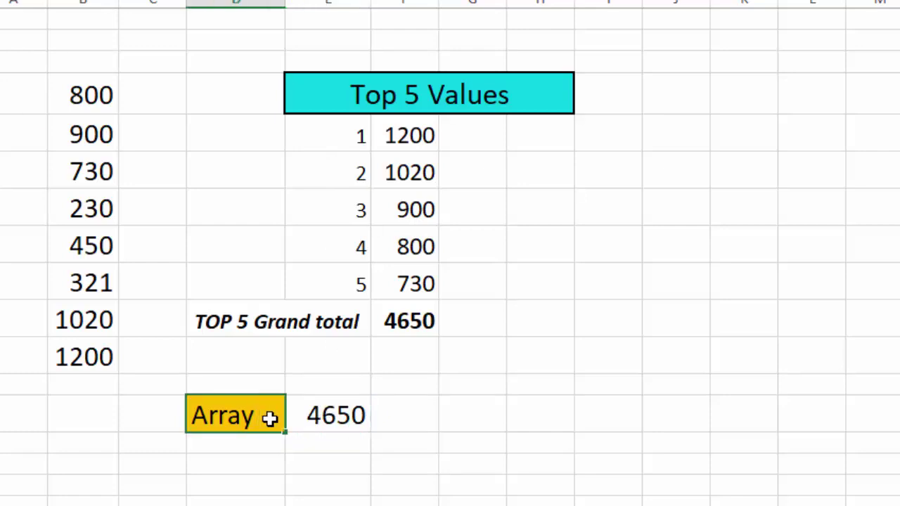
pyautogui.doubleClick(270, 419)
pyautogui.write('Formula')
pyautogui.press('Tab')
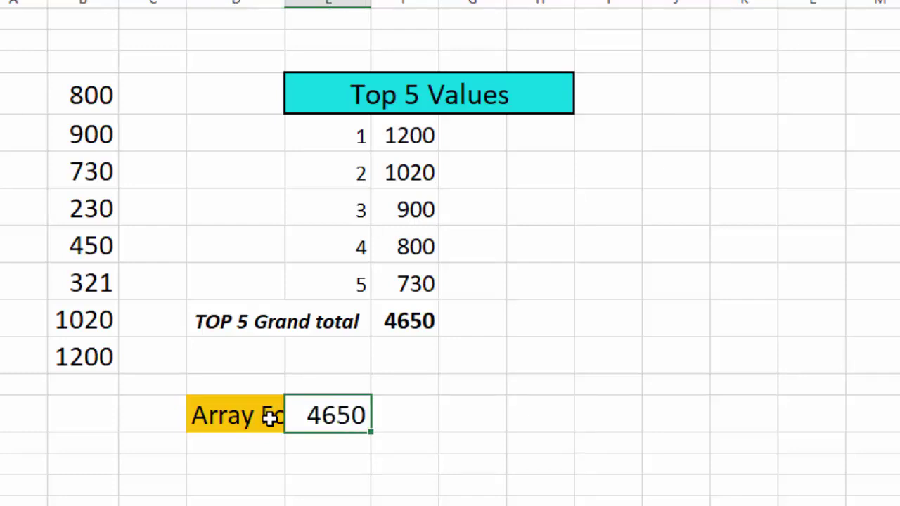
pyautogui.doubleClick(286, 3)
pyautogui.click(724, 247)
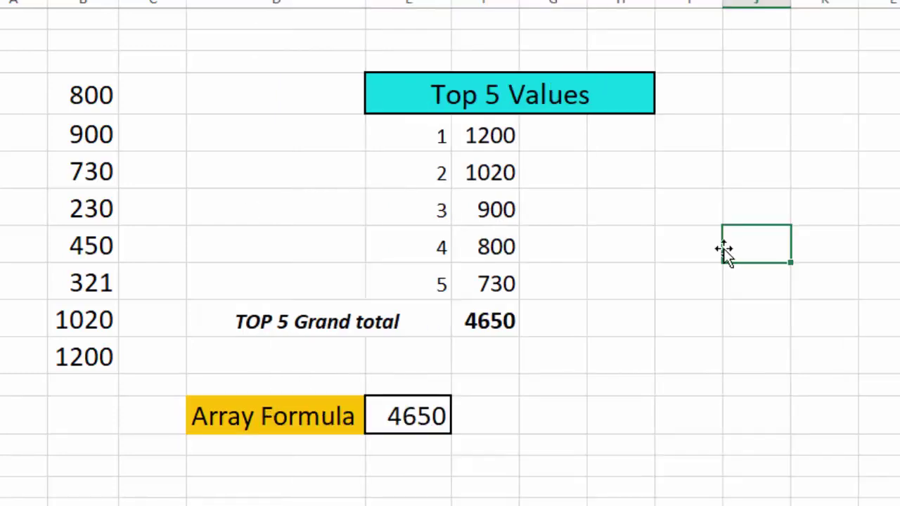
# Make the array formula total in E13 bold
pyautogui.click(404, 410)
pyautogui.hotkey('ctrl', 'b')
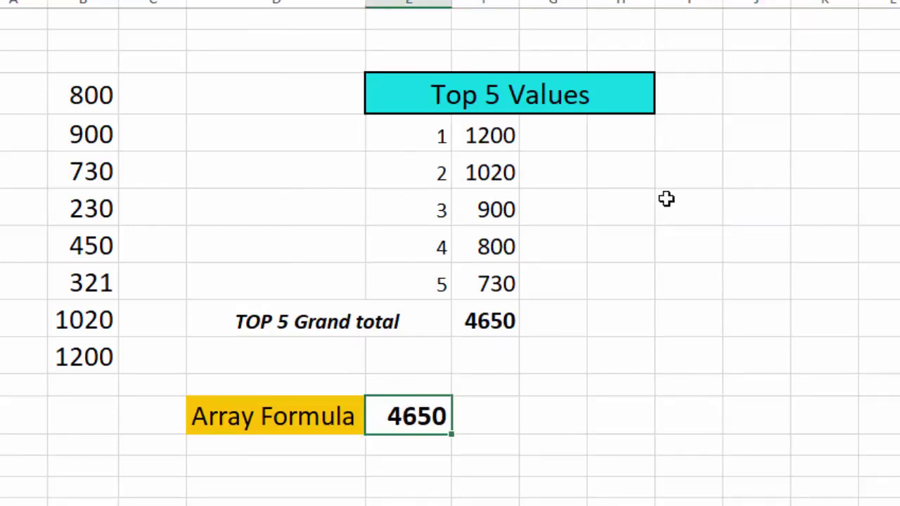
pyautogui.click(879, 385)
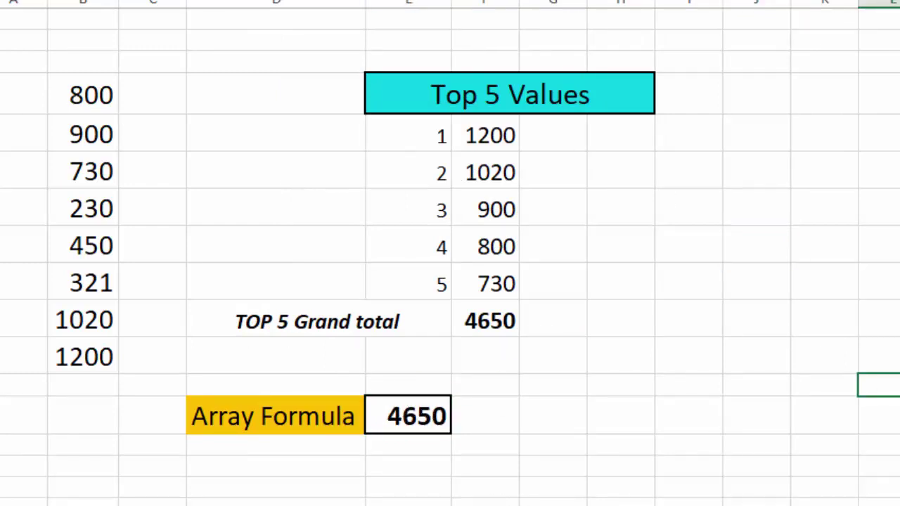